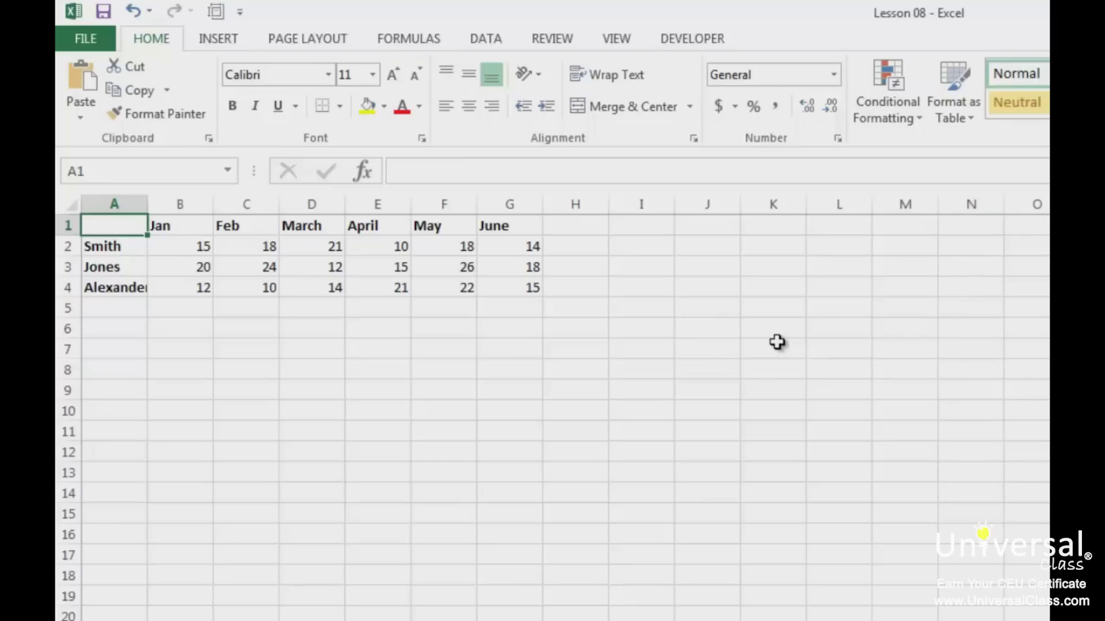
- Label H1 'Totals' and enter =SUM(B2:G2) in H2, giving 96
click(576, 229)
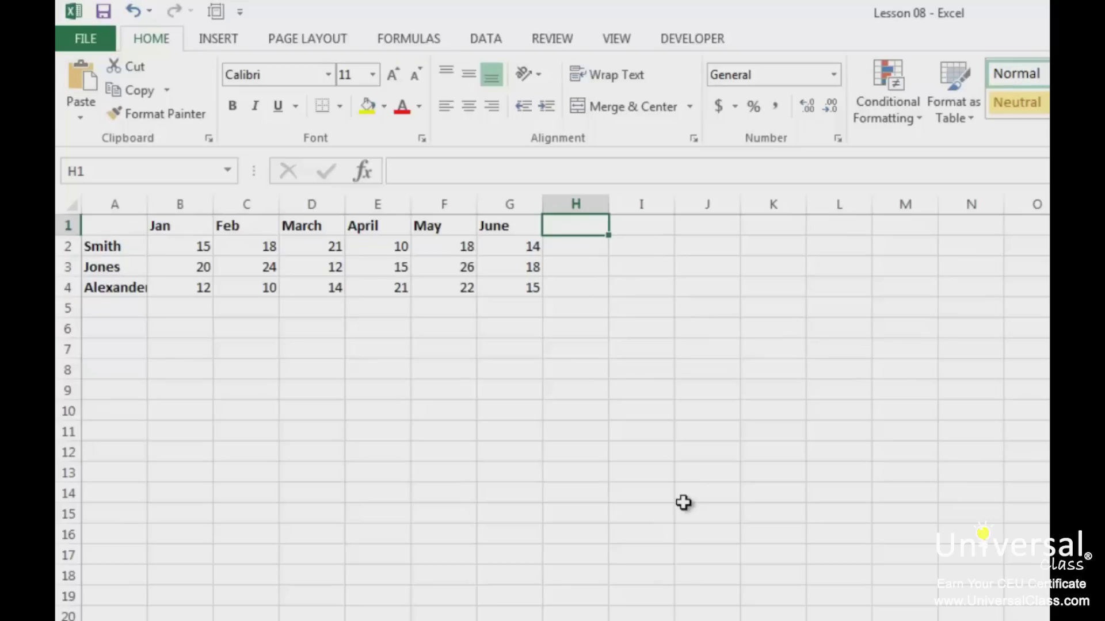
text(Totals)
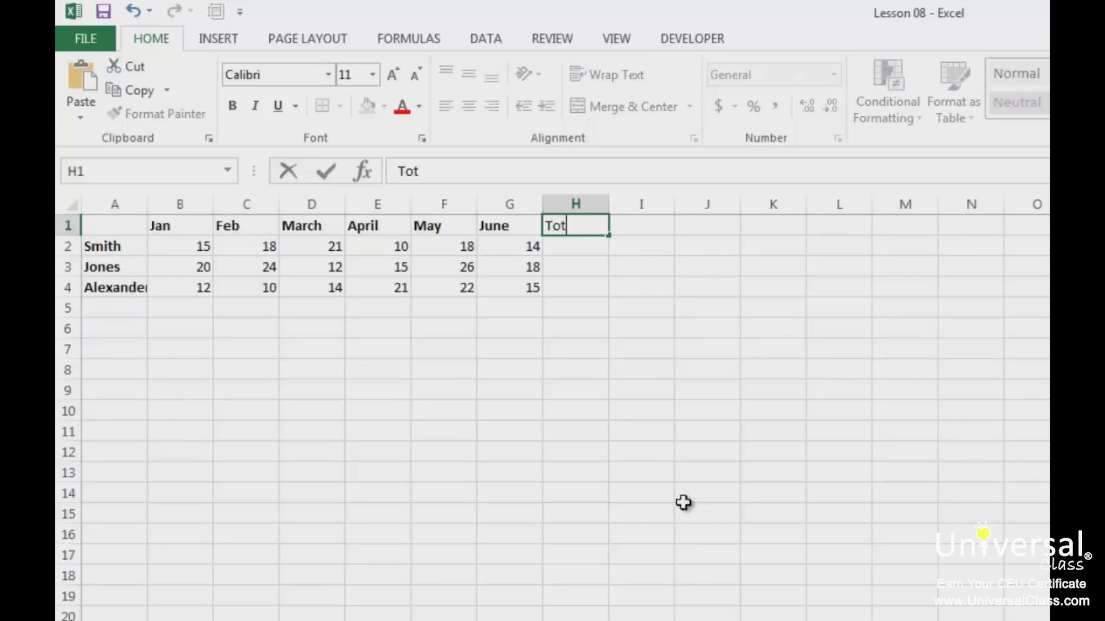
key(Return)
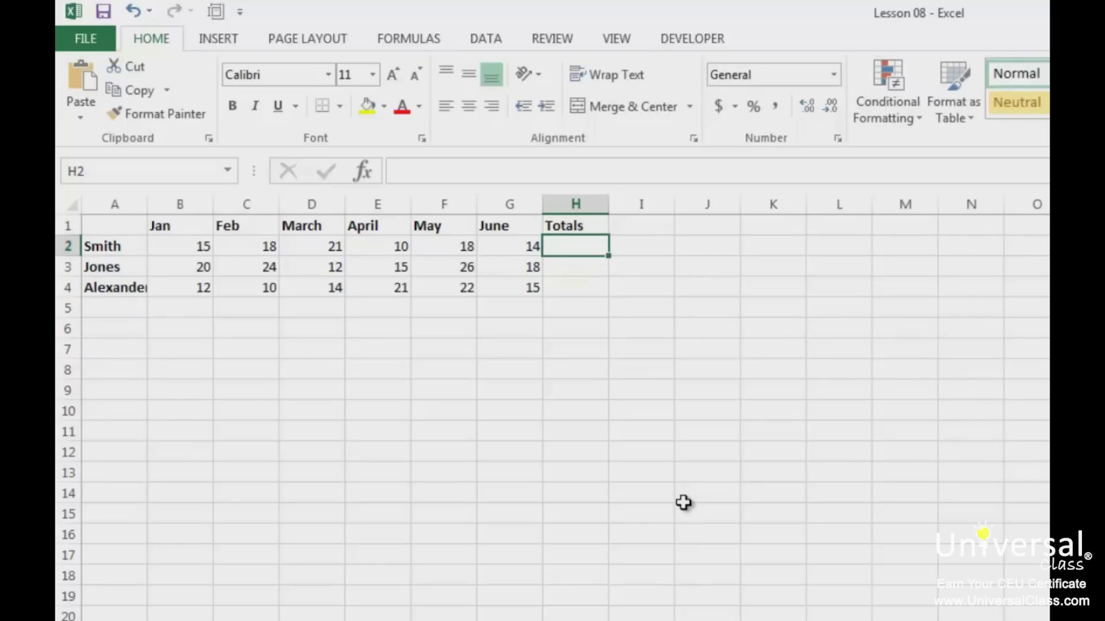
text(=sum)
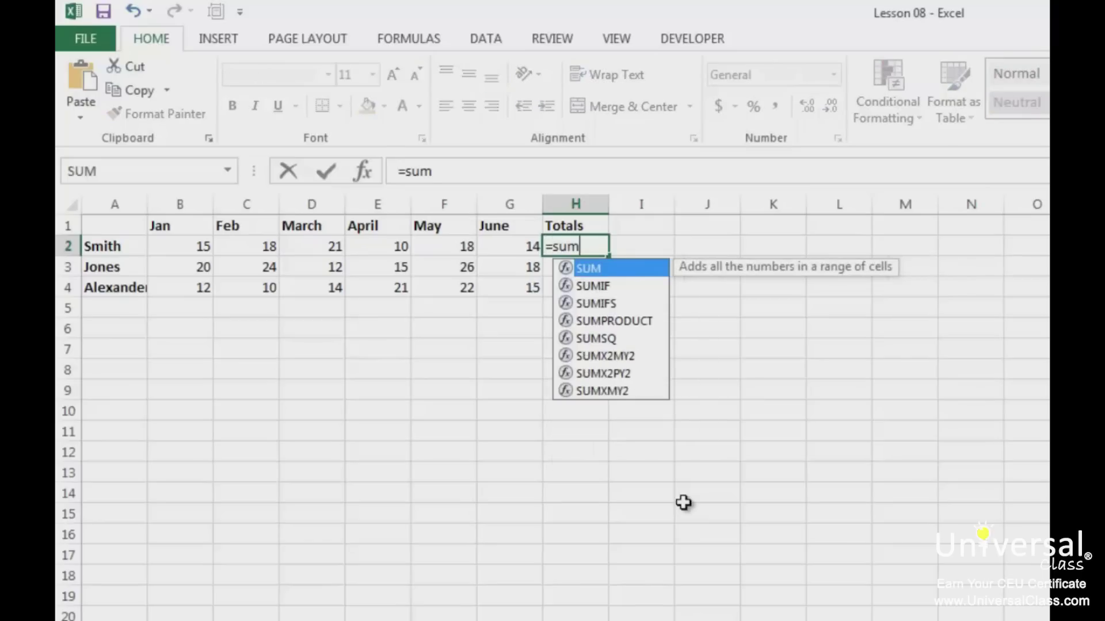
text(()
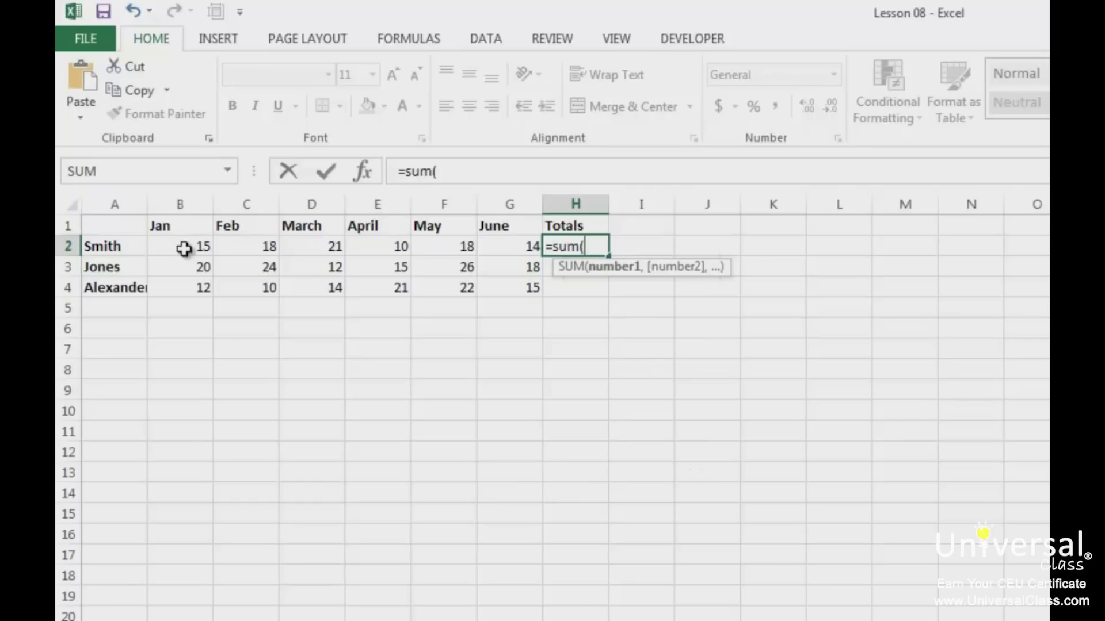
drag(176, 247, 520, 246)
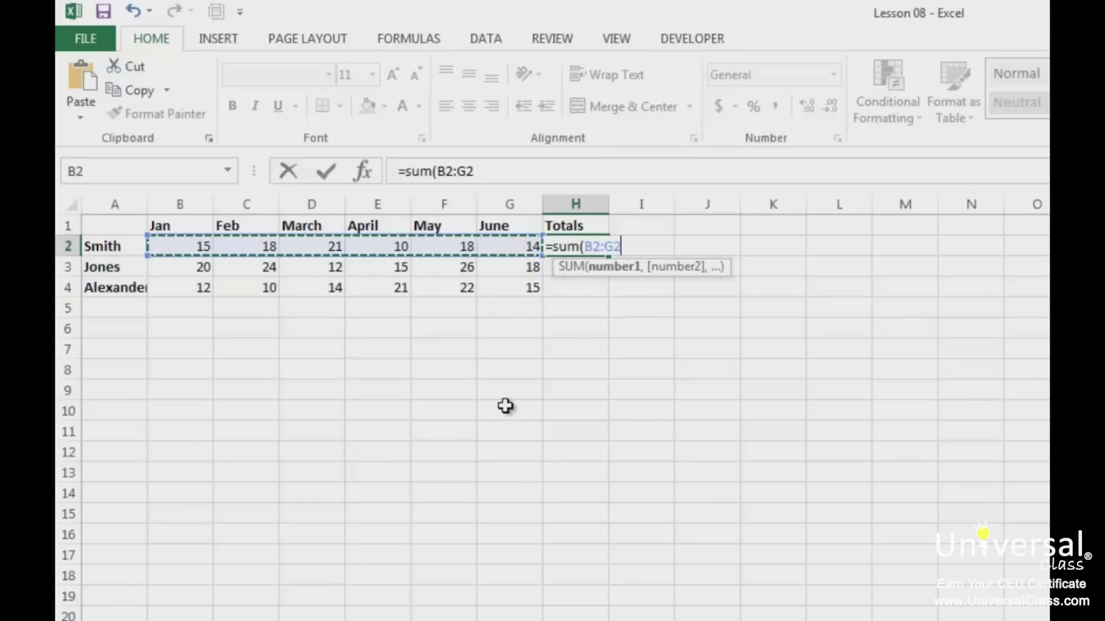
text())
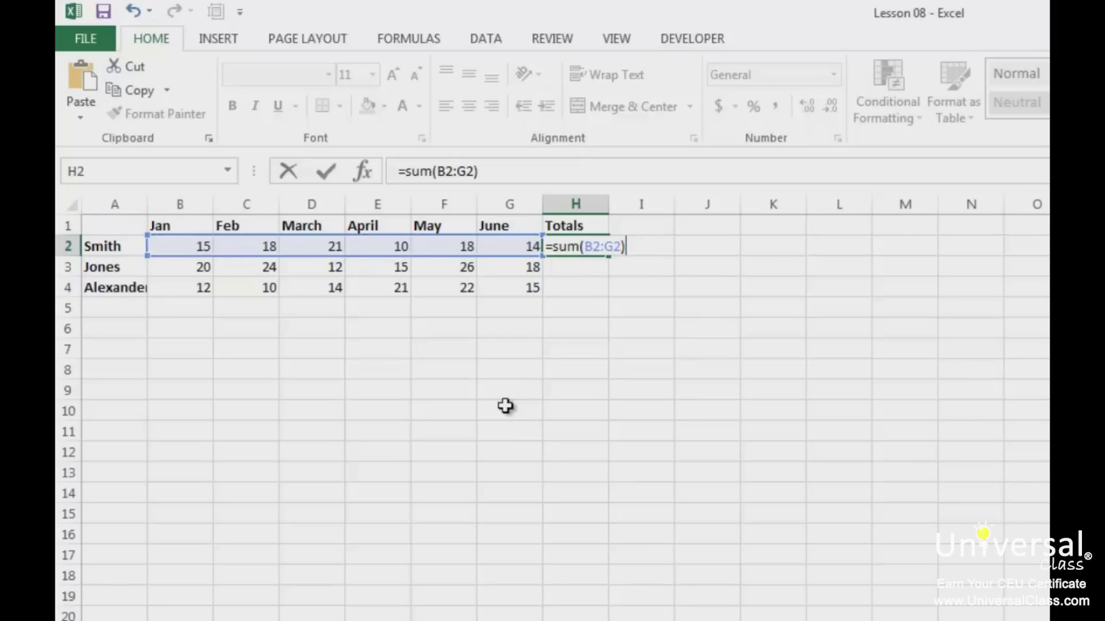
key(Return)
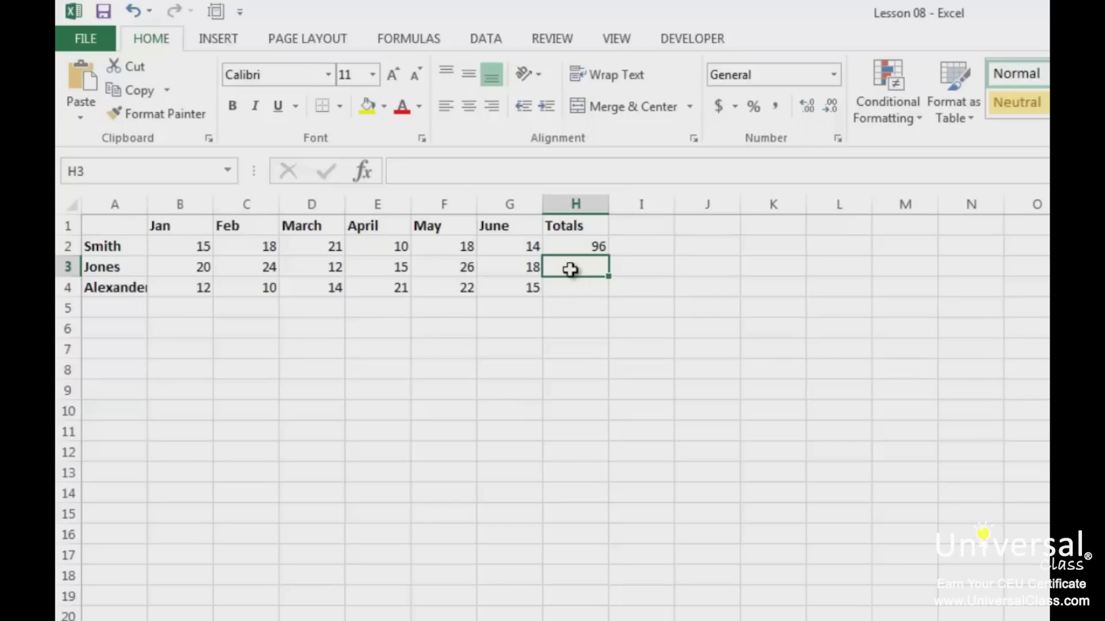
click(417, 40)
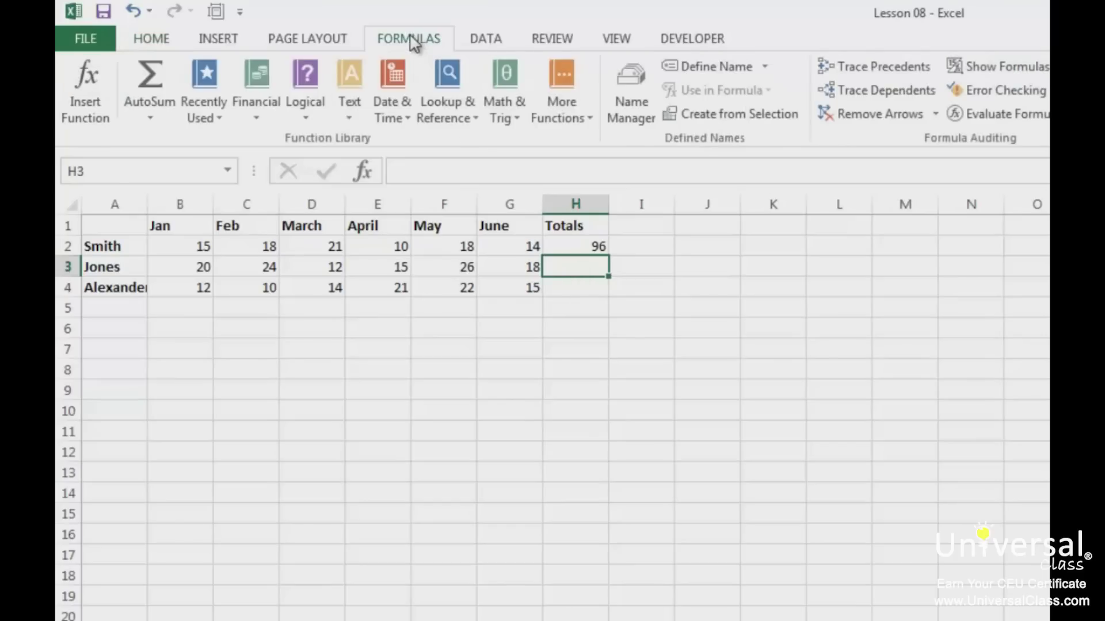
- AutoSum H3 and H4 to 115 and 211, and autofit column A to the longest name
click(153, 76)
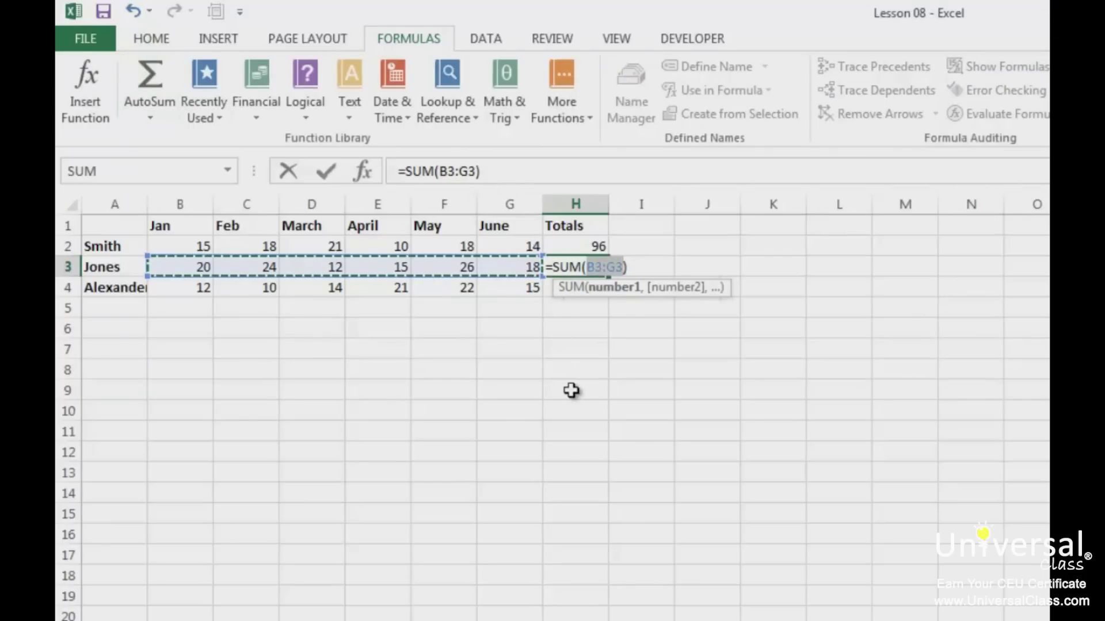
key(Return)
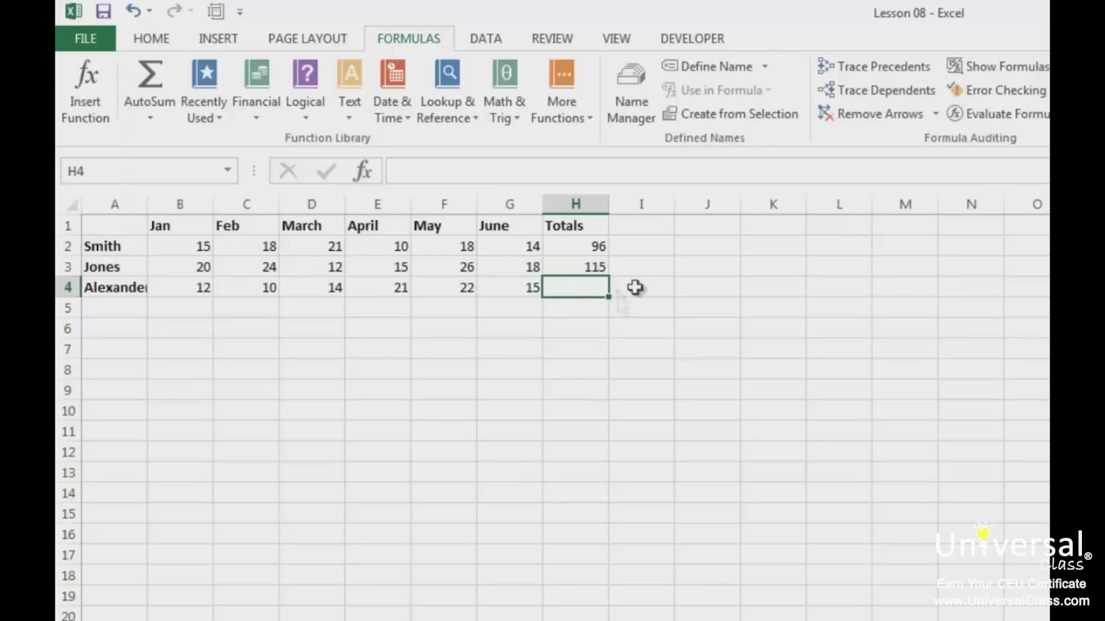
click(148, 75)
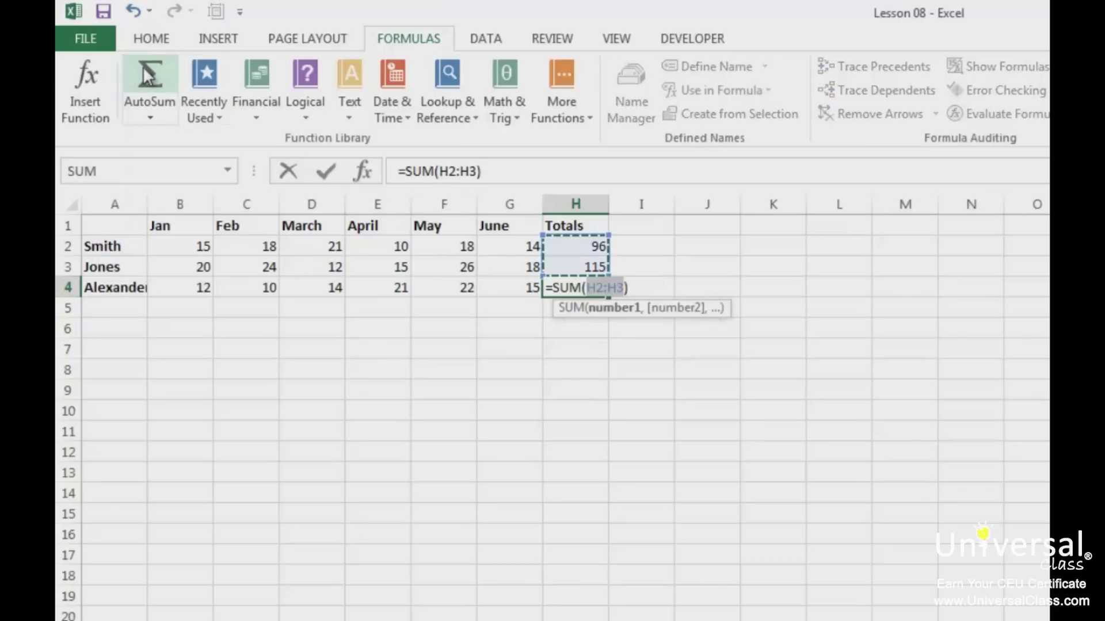
key(Return)
double_click(147, 202)
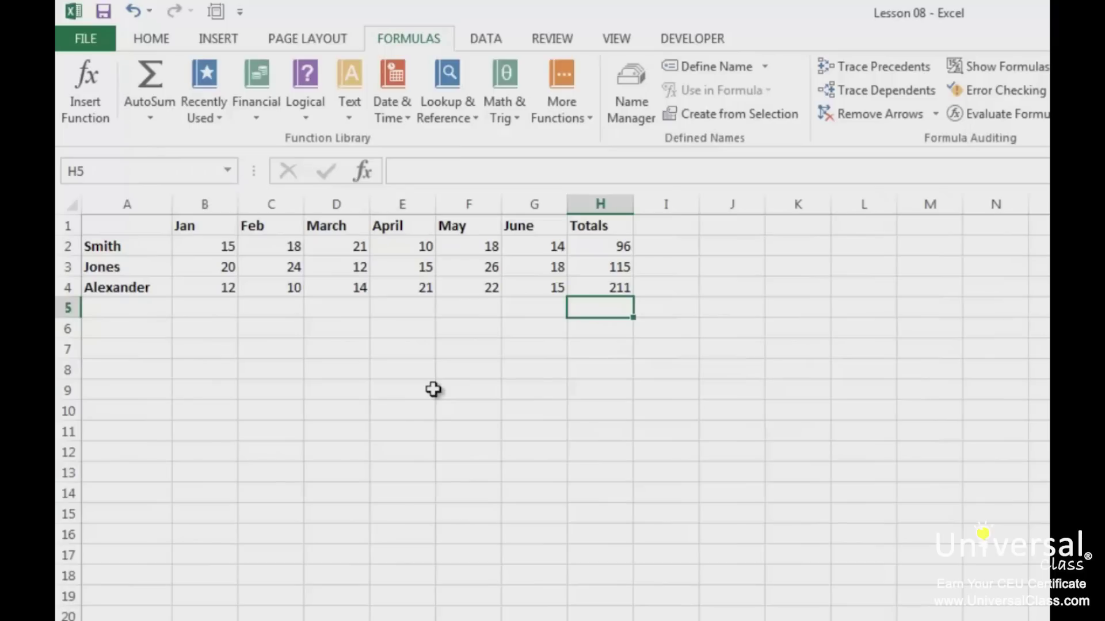
click(665, 224)
- Head I1 'Count', enter =COUNT(B2:G2) in I2 and fill it down to I4, showing 6
text(Count)
key(Return)
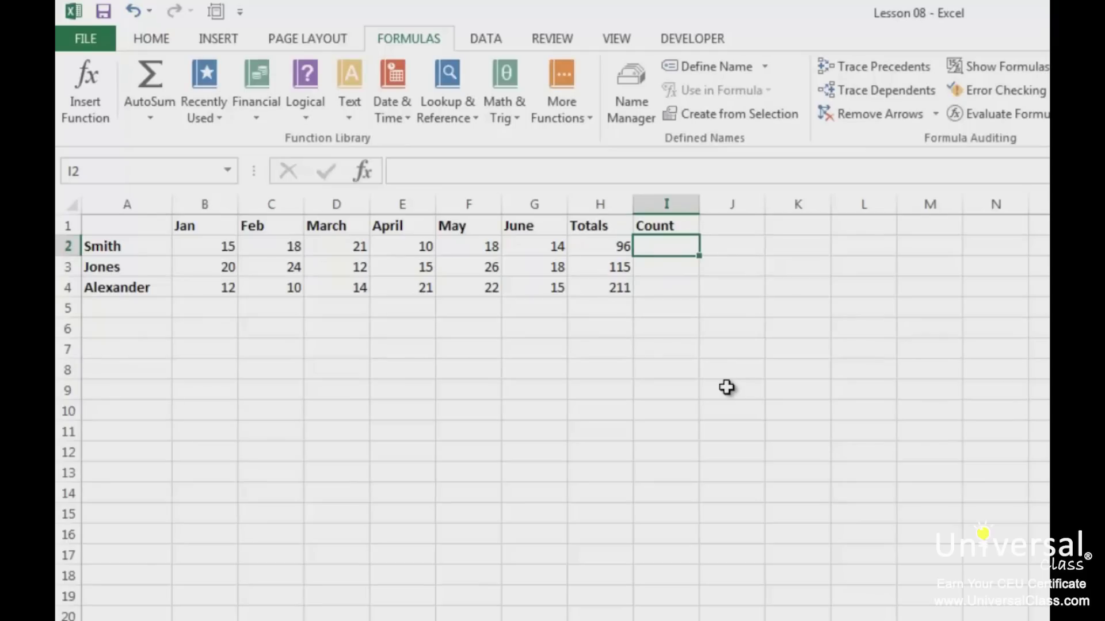
text(=count()
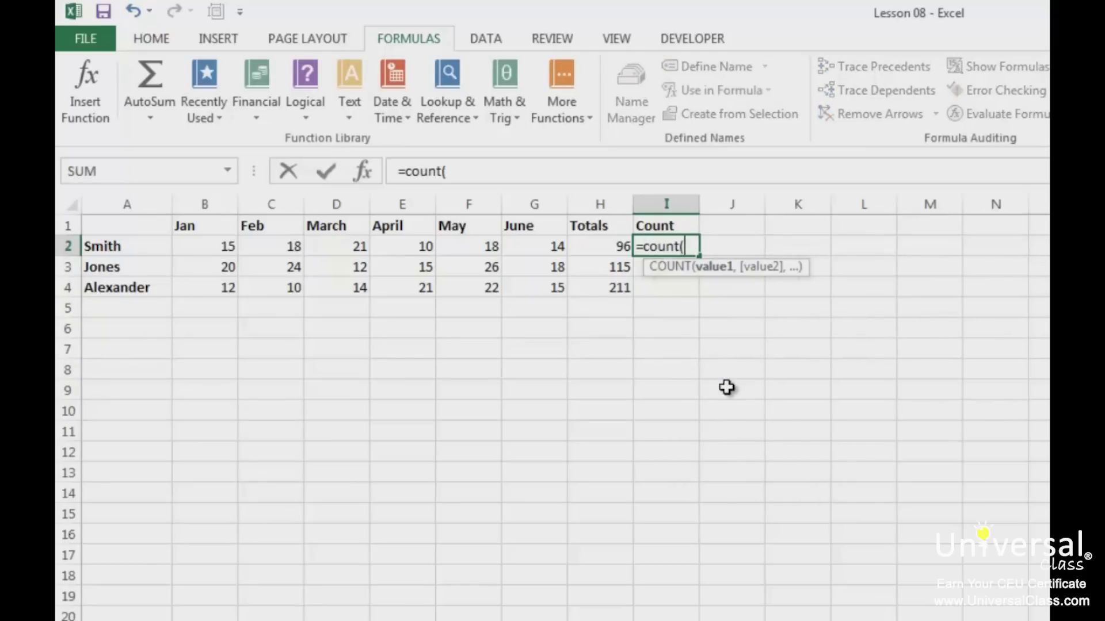
drag(215, 246, 549, 247)
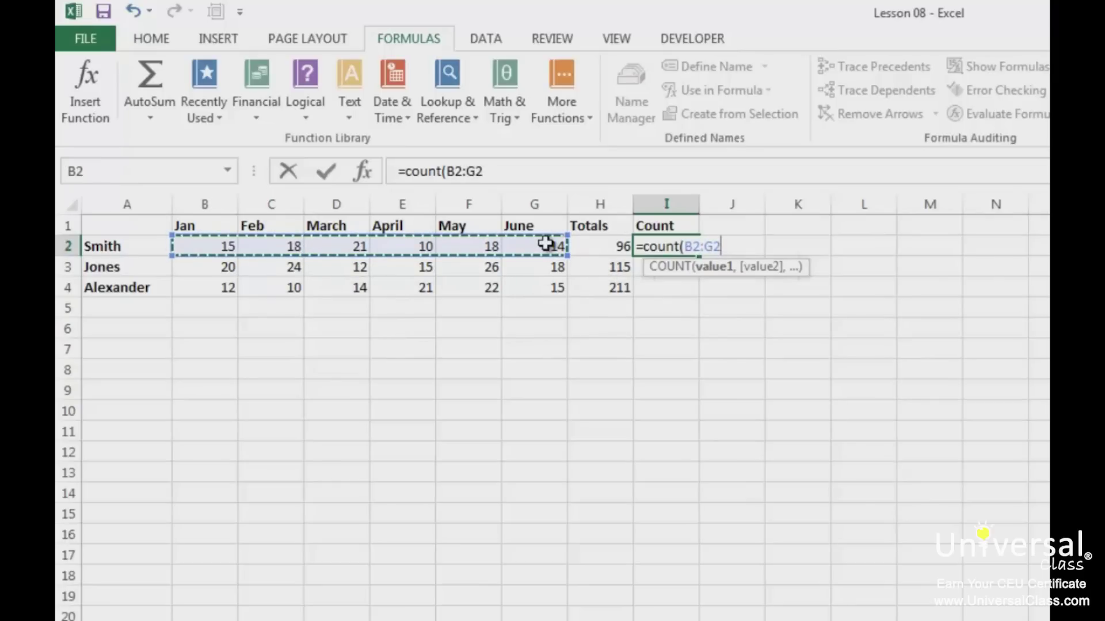
text())
key(Return)
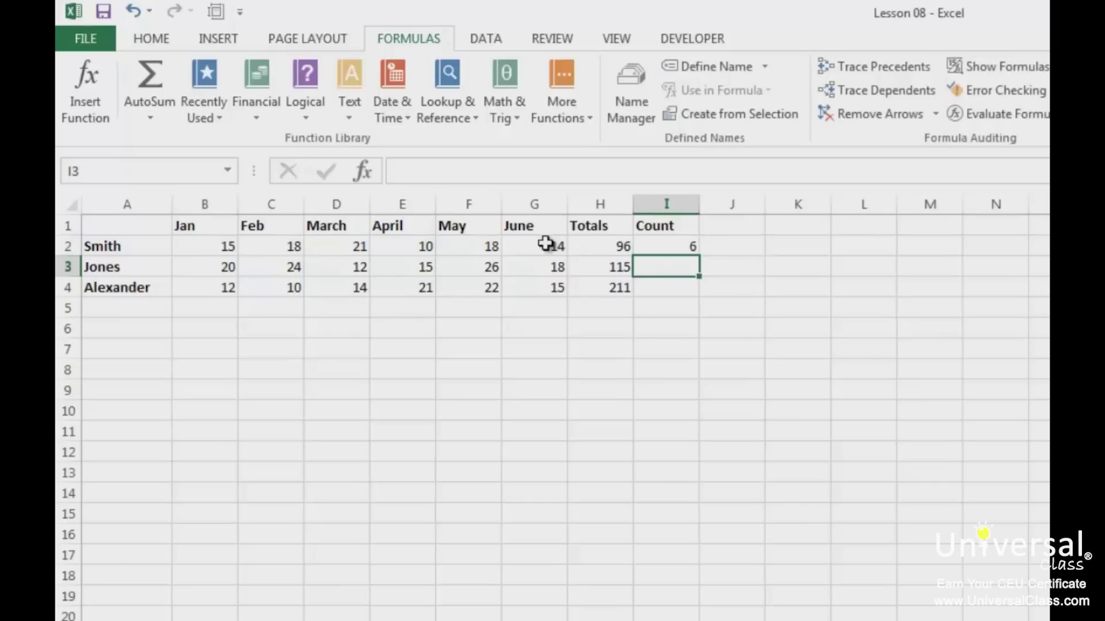
click(670, 246)
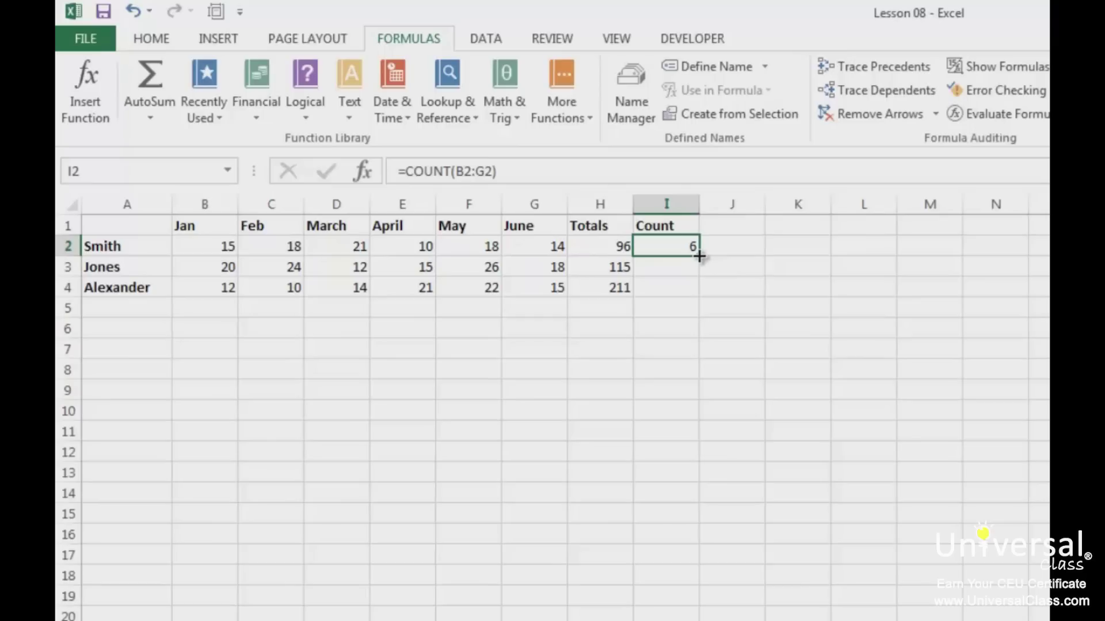
drag(702, 257, 695, 293)
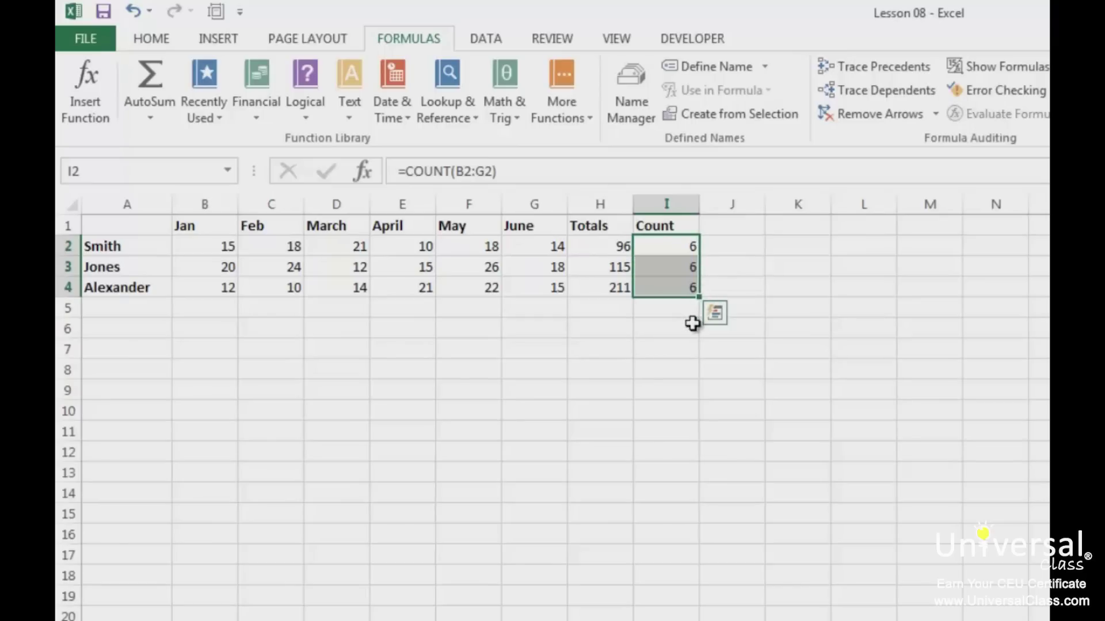
click(693, 323)
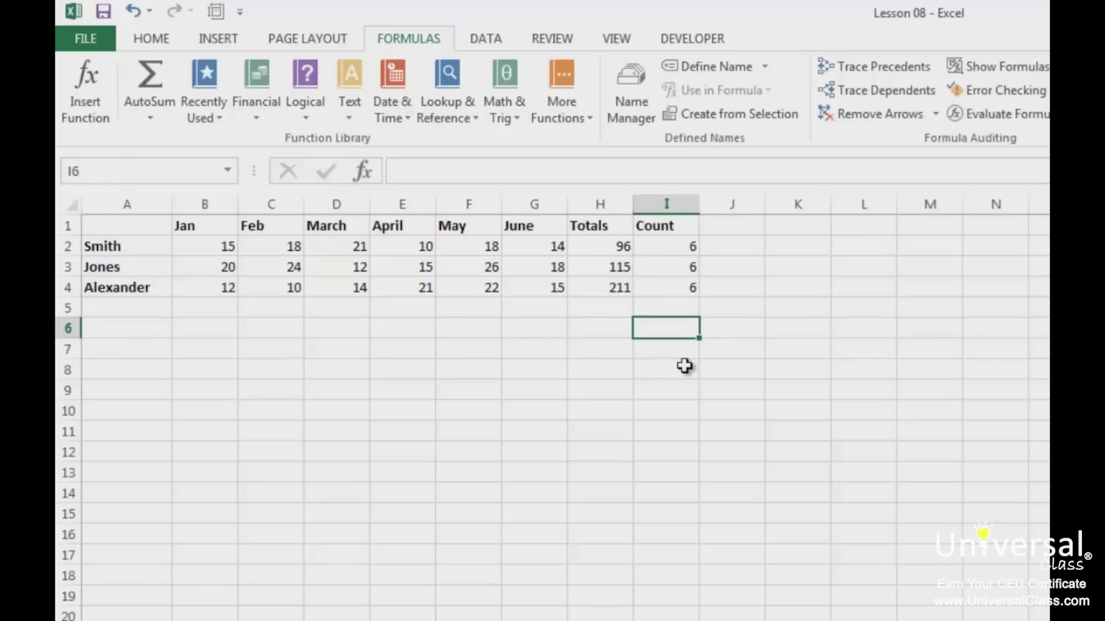
- Type the header 'Lowest Sale' in J1 and widen column J to fit it
click(726, 223)
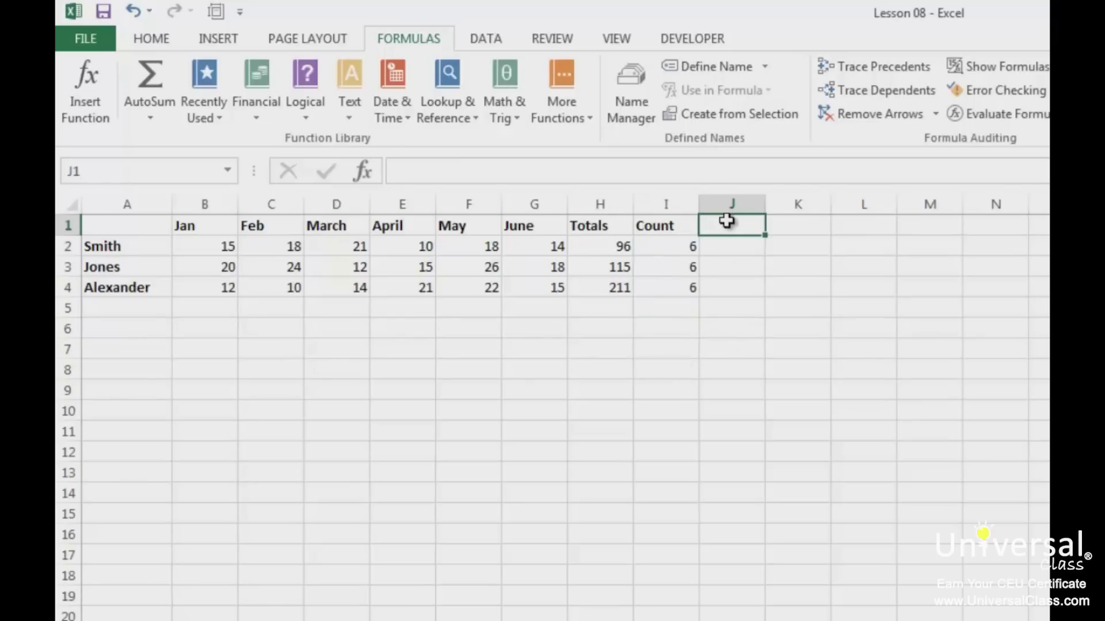
text(Lowqe)
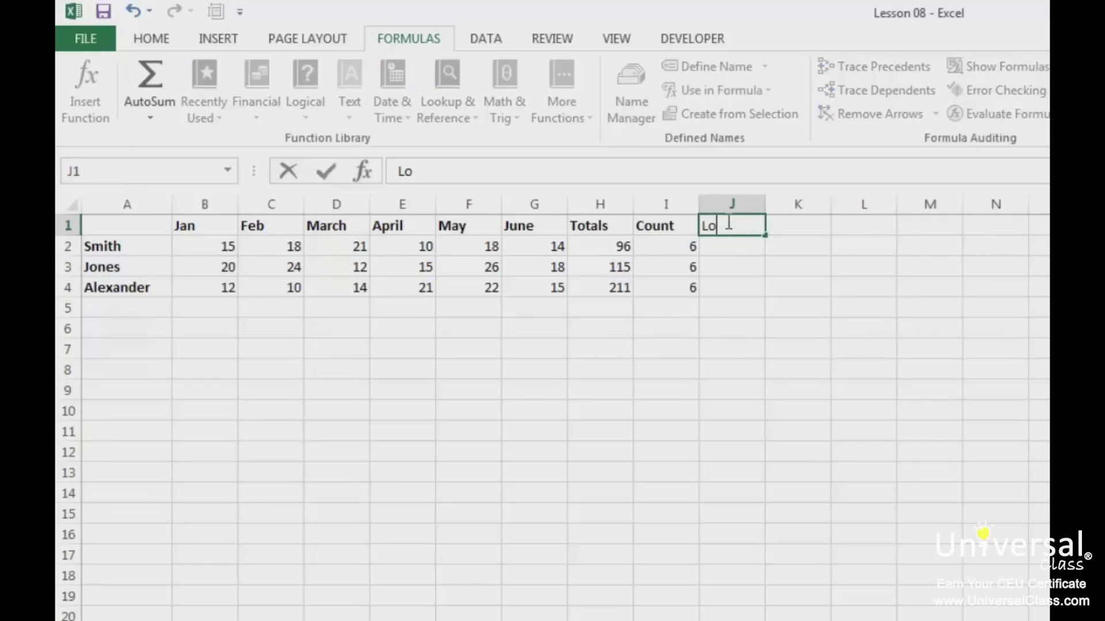
key(BackSpace)
key(BackSpace)
text(est Sale)
key(Return)
drag(764, 205, 786, 206)
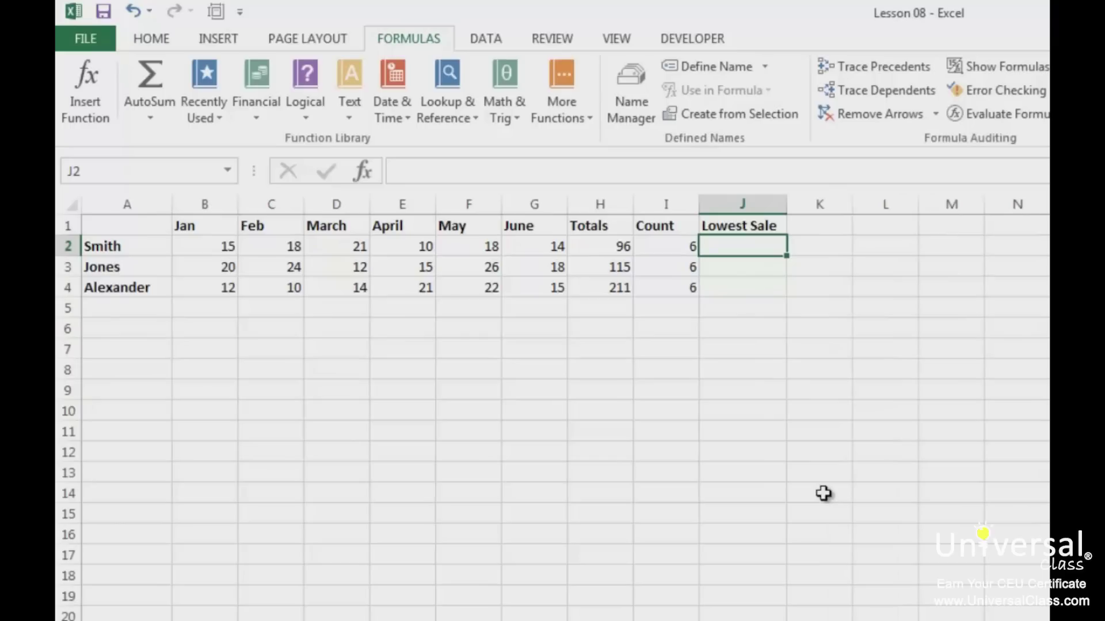
- Enter =MIN(B2:G2) in J2 and fill it down to J4, giving 10, 12 and 10
text(=min()
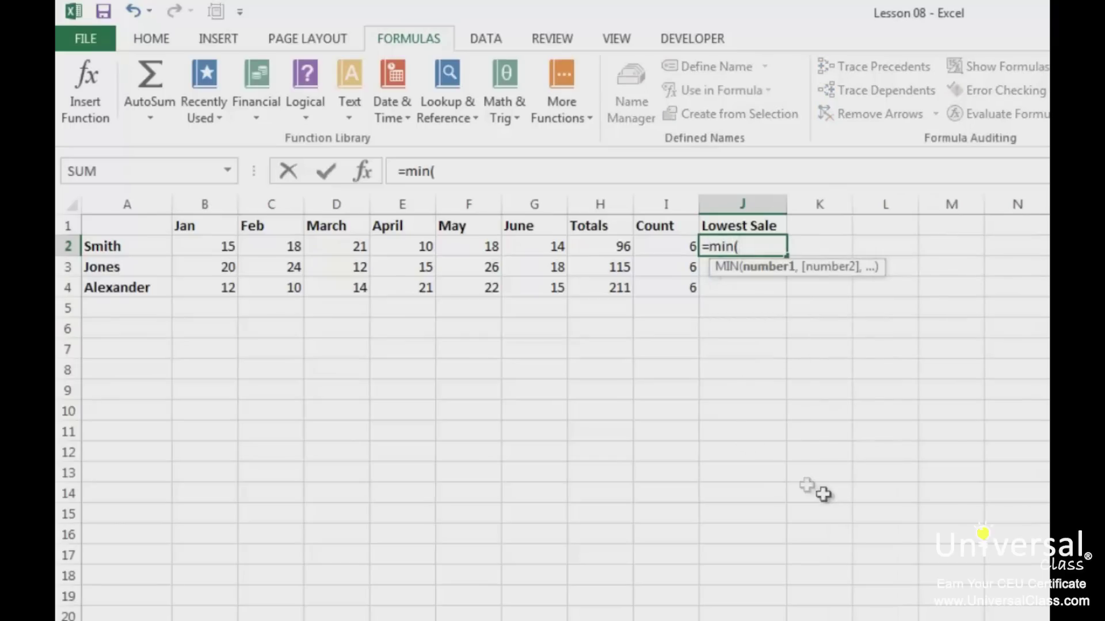
drag(228, 246, 528, 251)
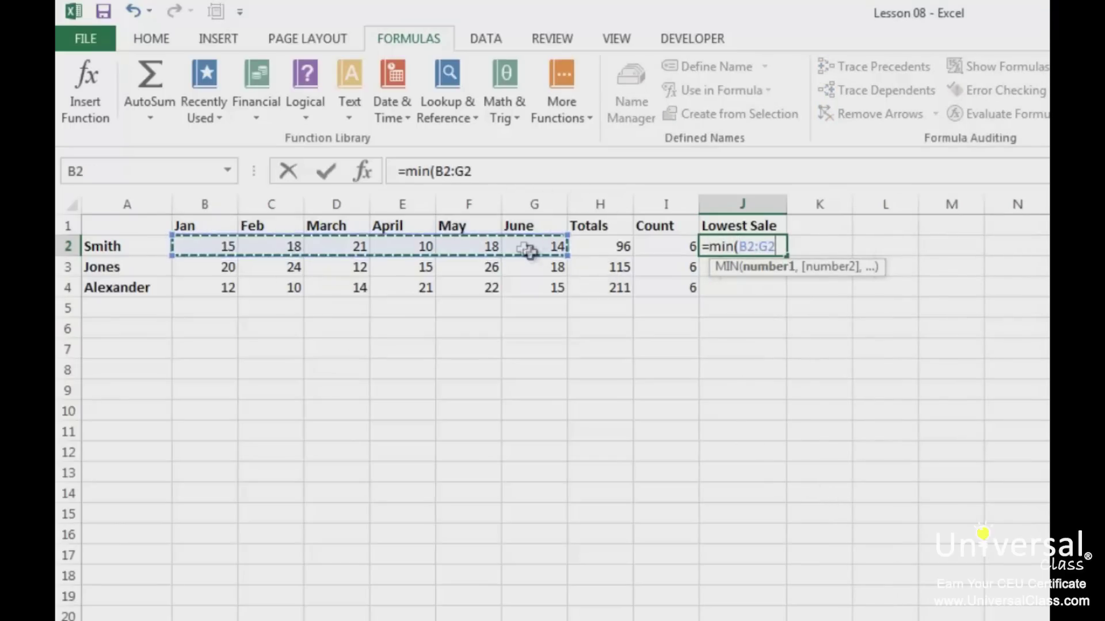
text())
key(Return)
click(759, 251)
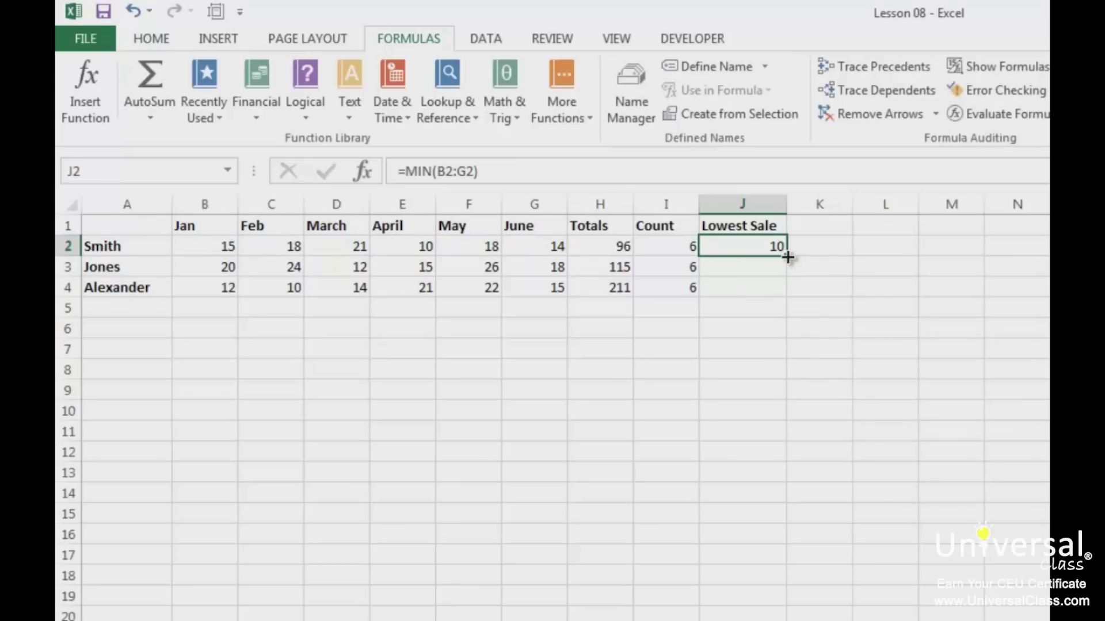
drag(787, 257, 786, 295)
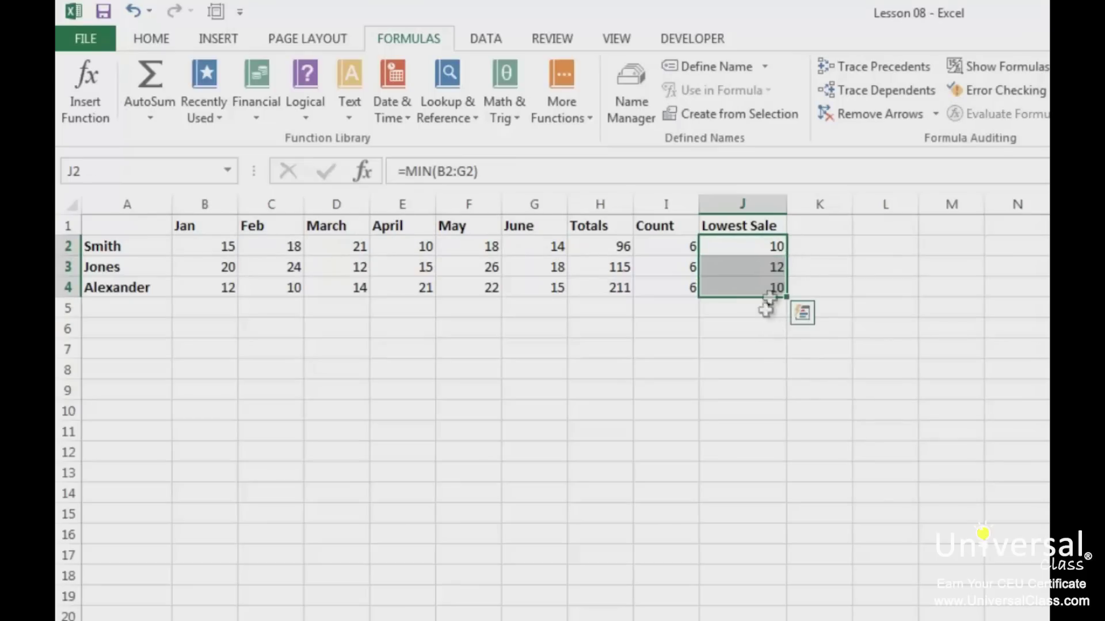
click(811, 226)
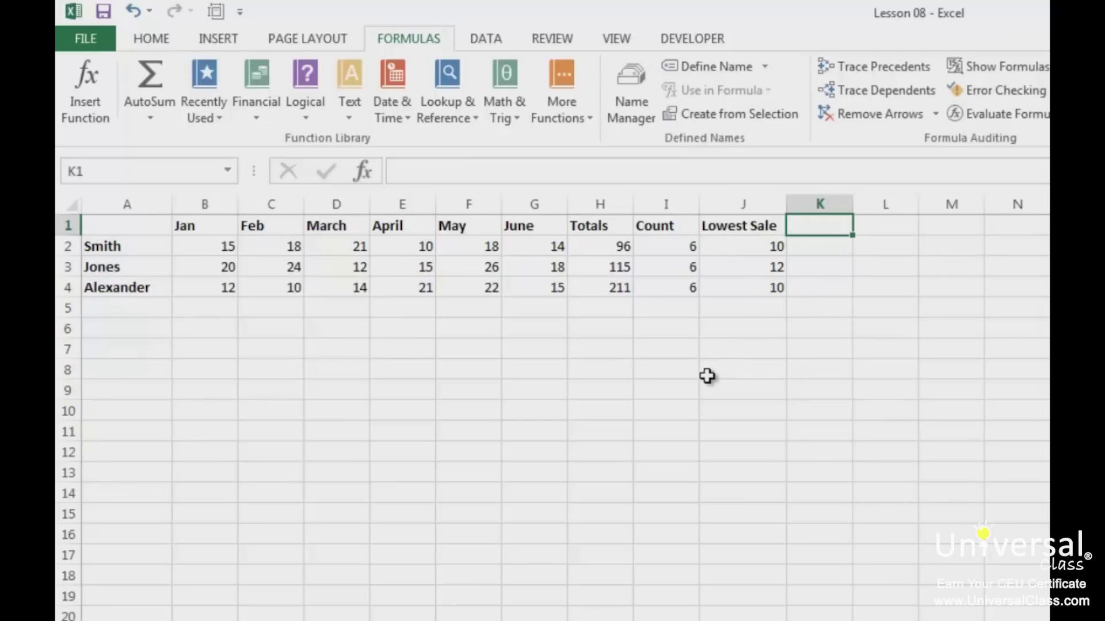
- Head K1 'Highest Sale', fill =MAX(B2:G2) down K2:K4 (21, 26, 22), and widen column K
text(Highest Sale)
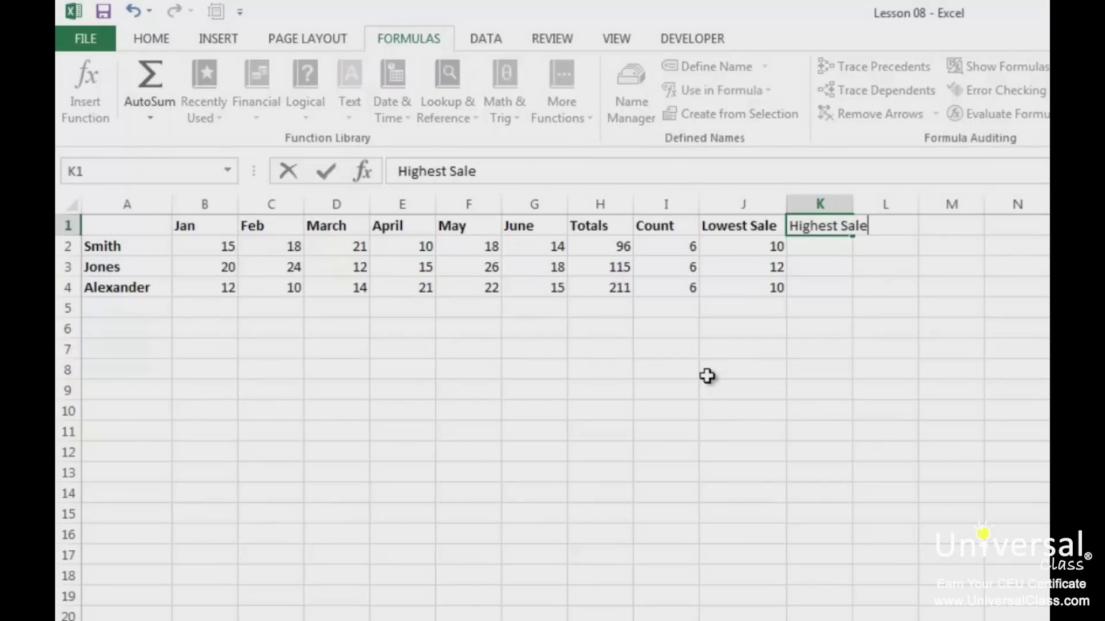
key(Return)
text(=max()
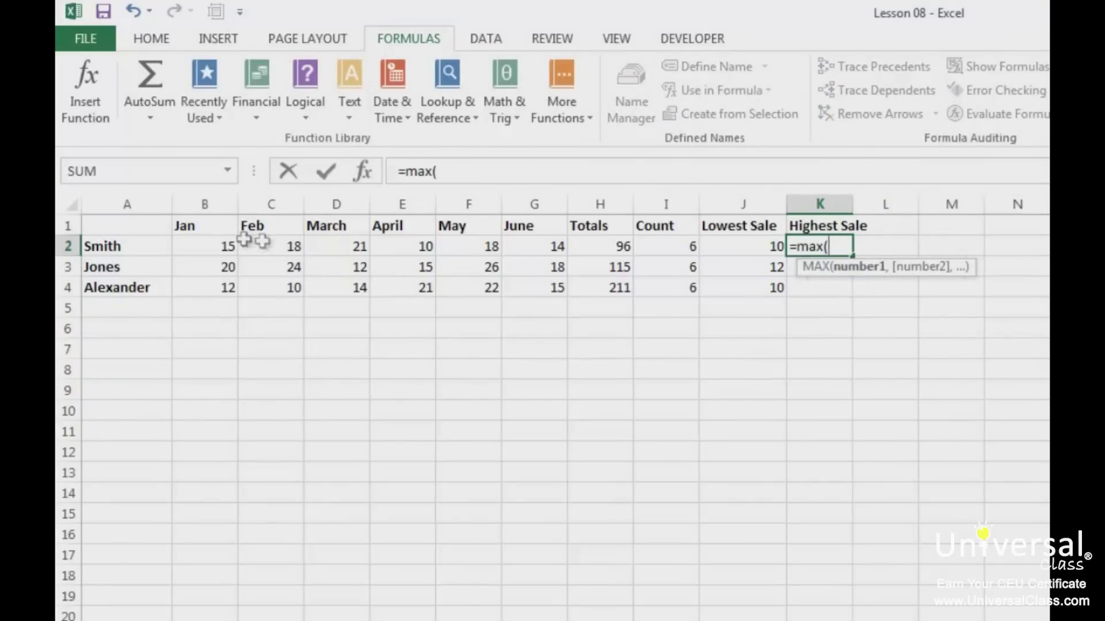
drag(227, 253, 547, 247)
text())
key(Return)
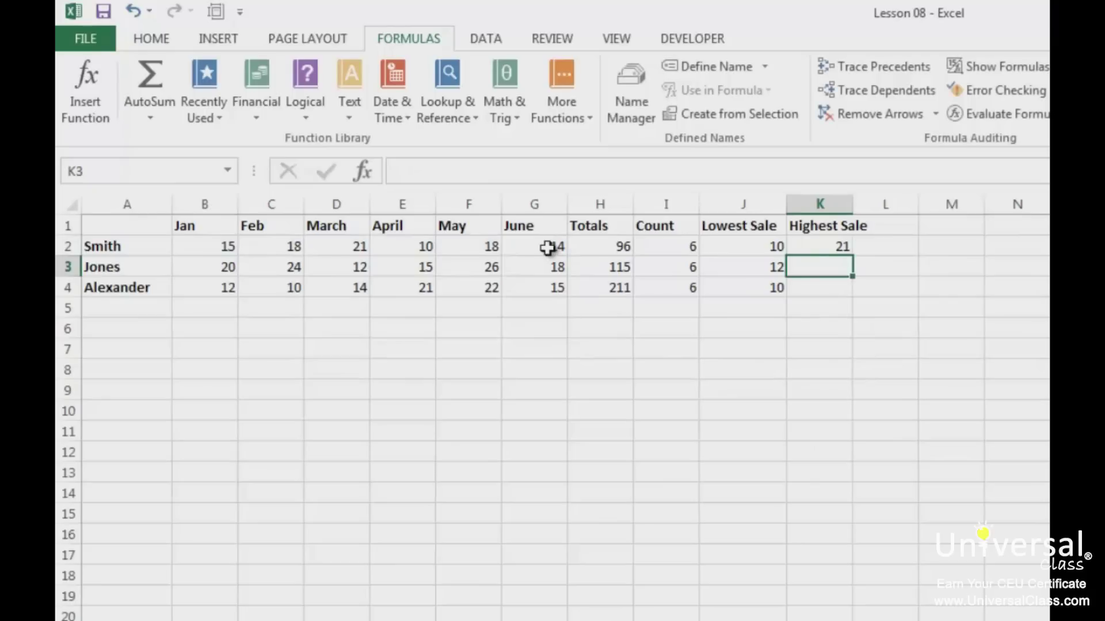
click(817, 244)
drag(851, 257, 844, 293)
drag(853, 205, 880, 205)
click(852, 314)
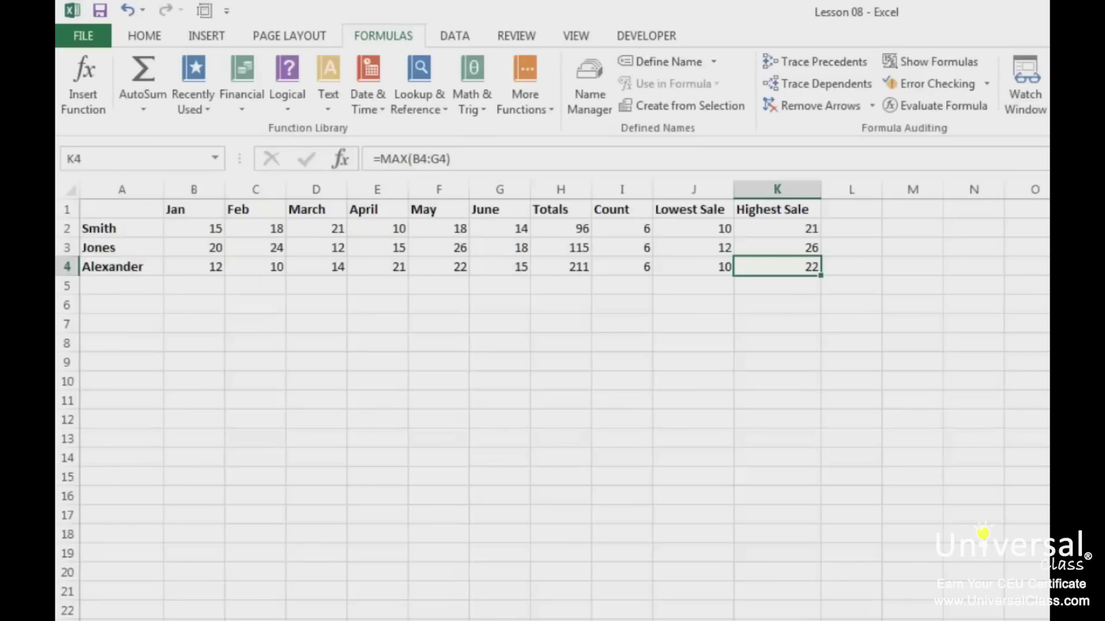
- Head L1 'Average Sale', widen column L, and fill =AVERAGE(B2:G2) down L2:L4
click(864, 216)
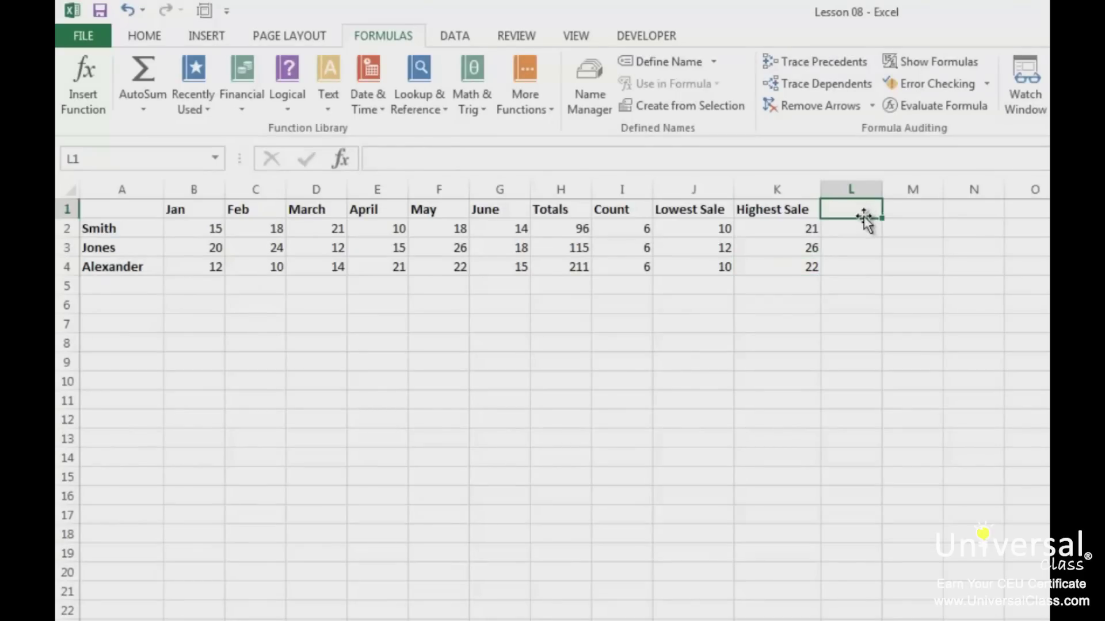
text(Average Sale)
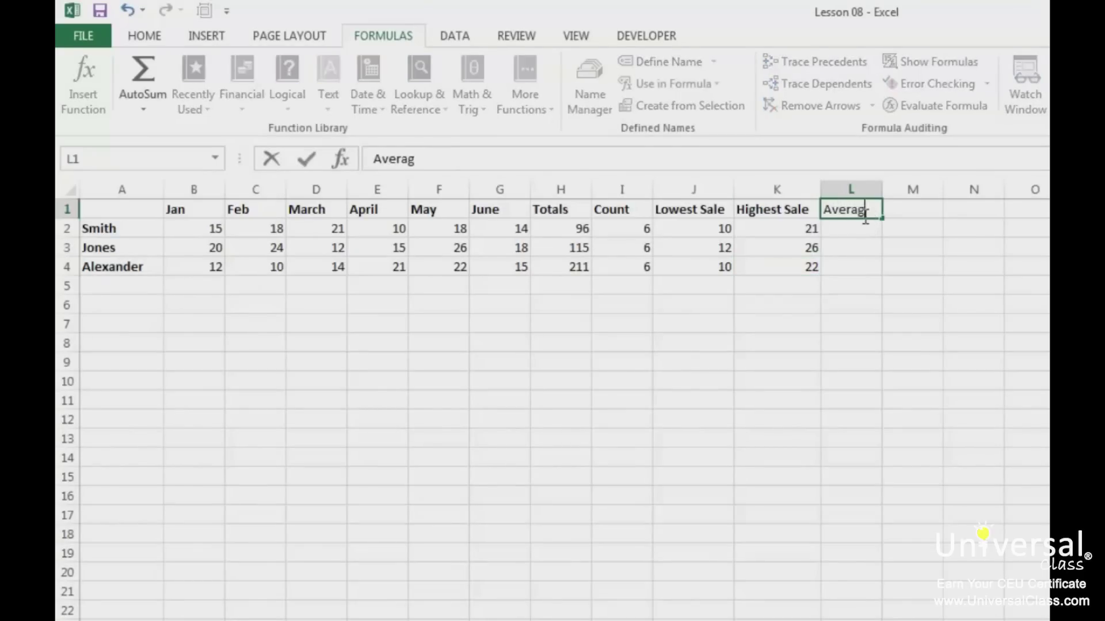
key(Return)
drag(882, 190, 930, 194)
text(=average)
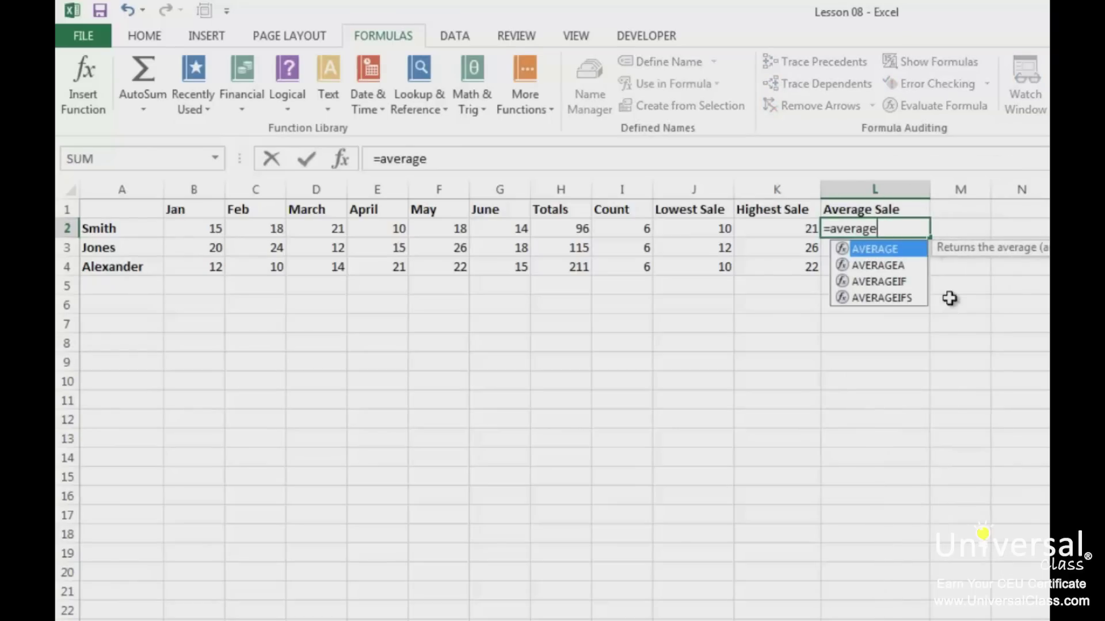
text(()
drag(520, 230, 205, 228)
text())
key(Return)
key(Up)
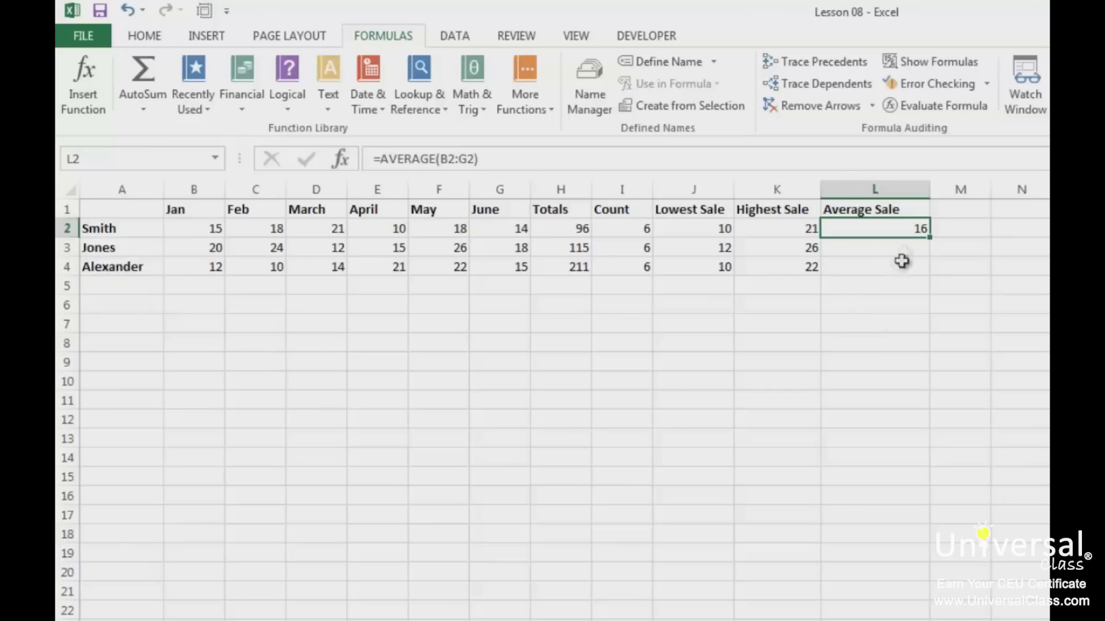
drag(929, 237, 929, 276)
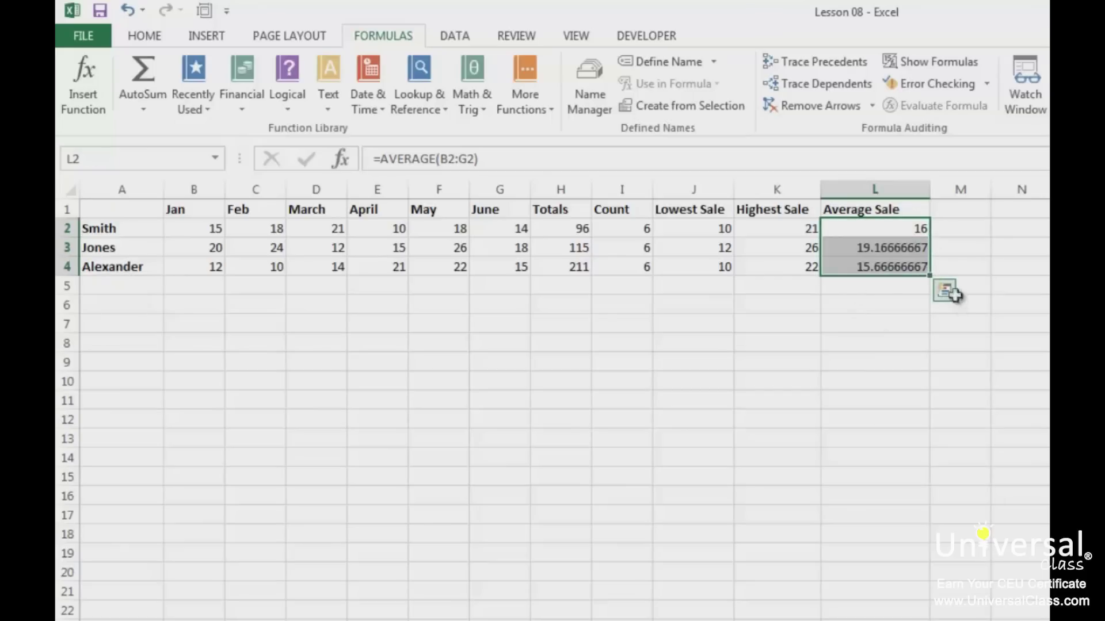
click(971, 211)
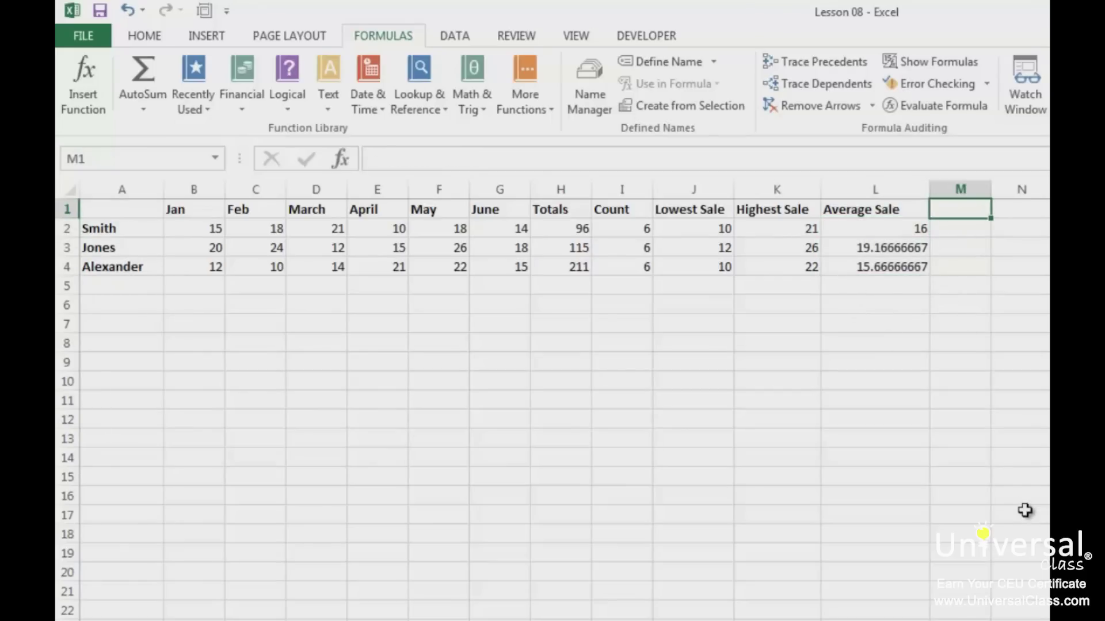
- Add 'Mode' and 'Median' headers in M1 and N1, and enter =MODE(B2:G2) in M2
text(Mode)
key(Tab)
text(Median)
key(Return)
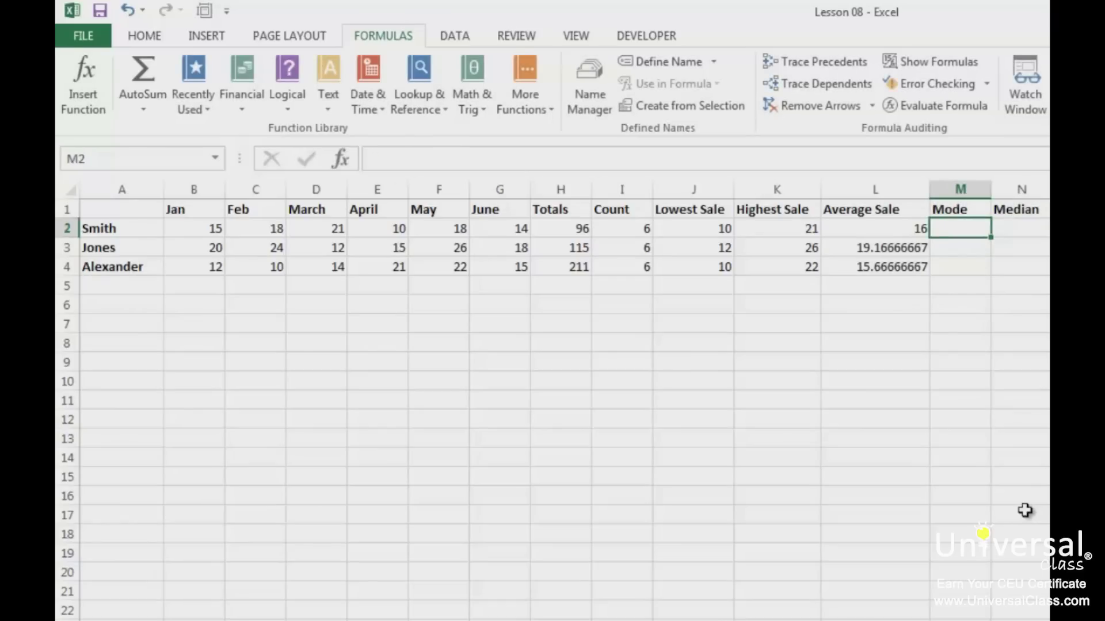
text(=mode()
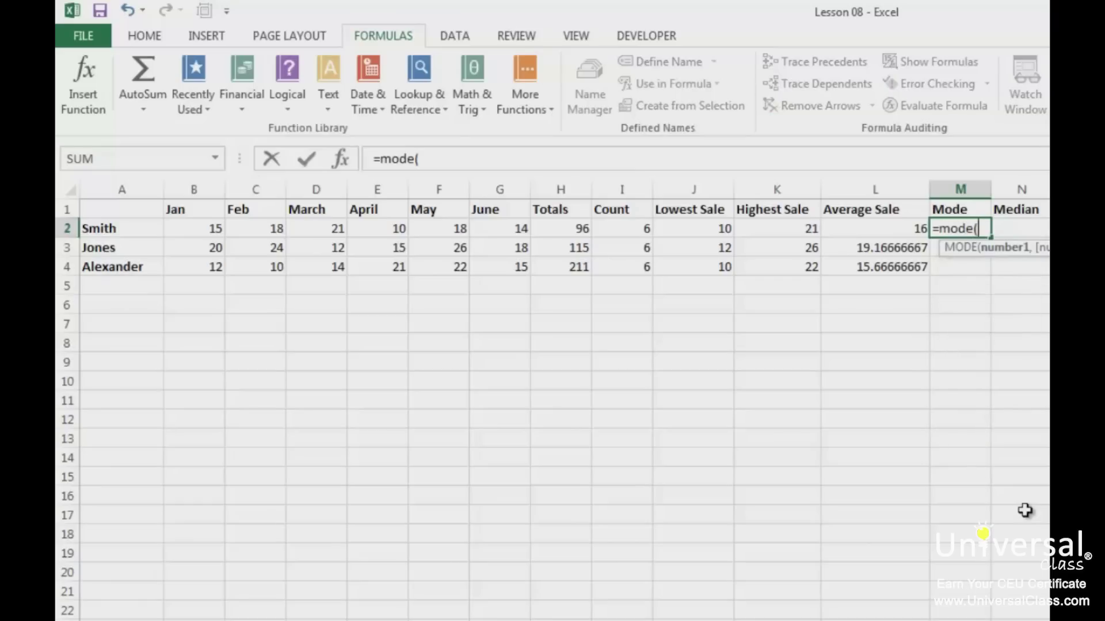
drag(210, 233, 518, 227)
key(Return)
key(Up)
- Enter =MEDIAN(B2:G2) in N2
key(Right)
text(=median()
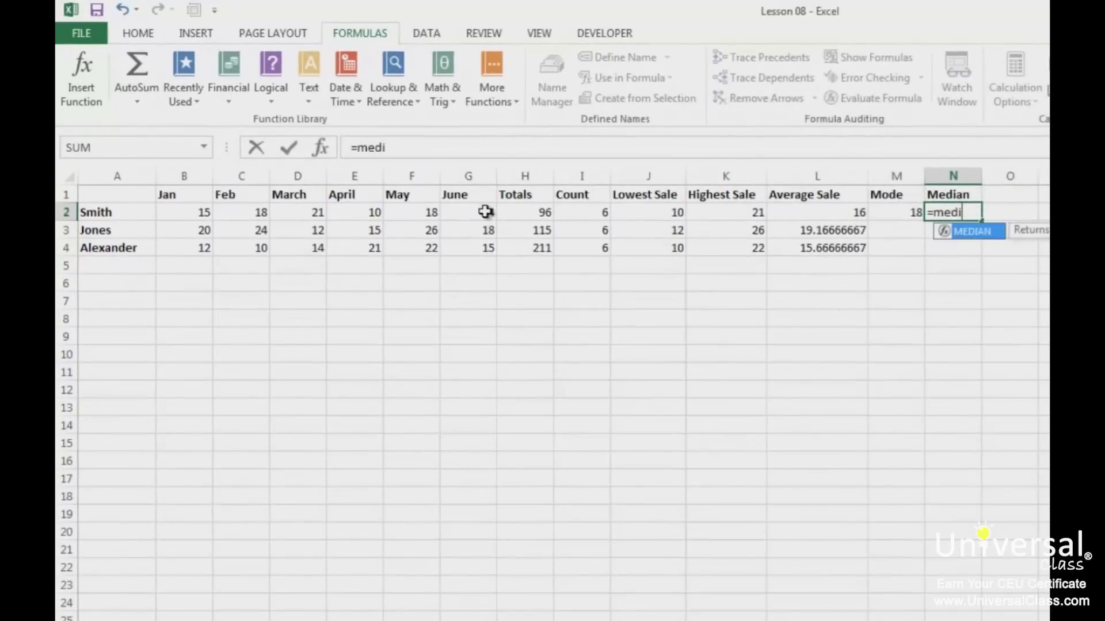
click(491, 215)
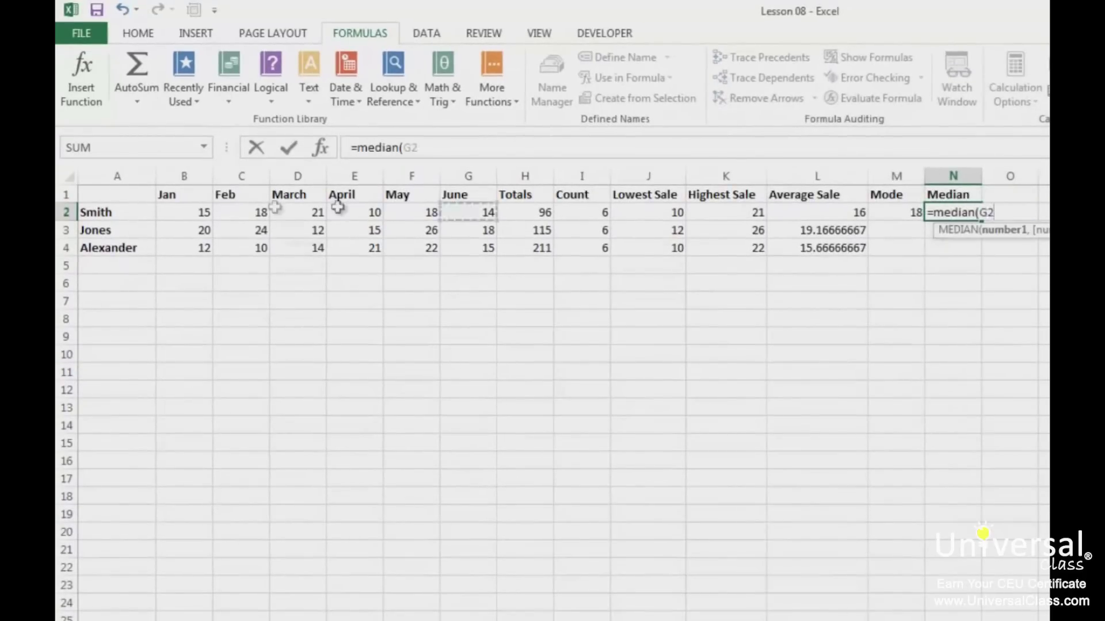
drag(338, 206, 205, 212)
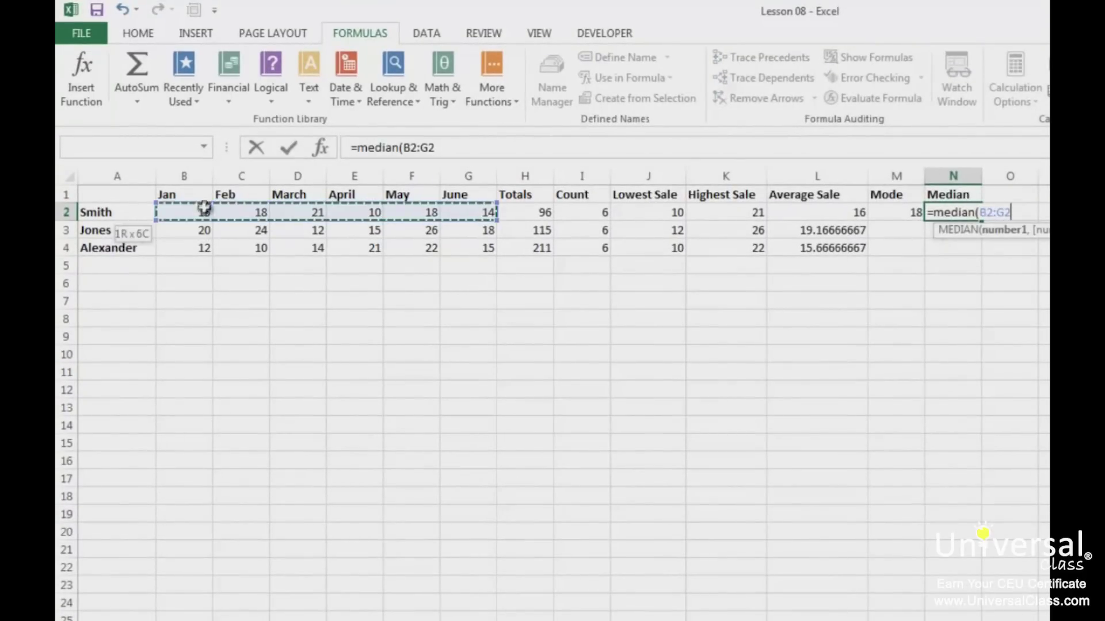
text())
key(ctrl+Return)
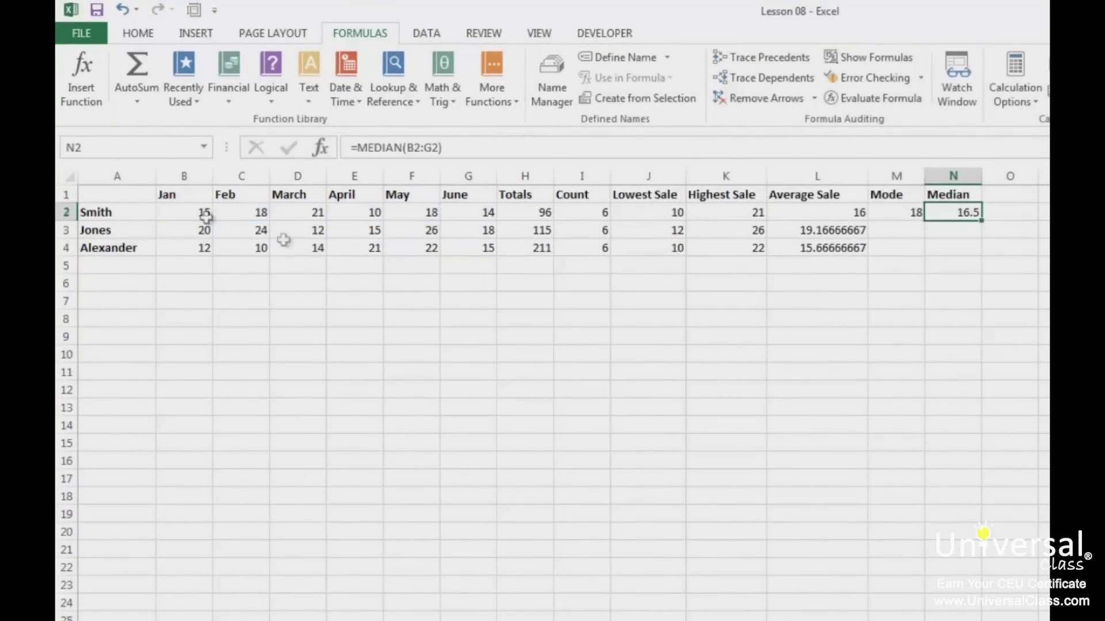
- Fill the Mode and Median formulas down through row 4
drag(895, 215, 982, 253)
click(944, 283)
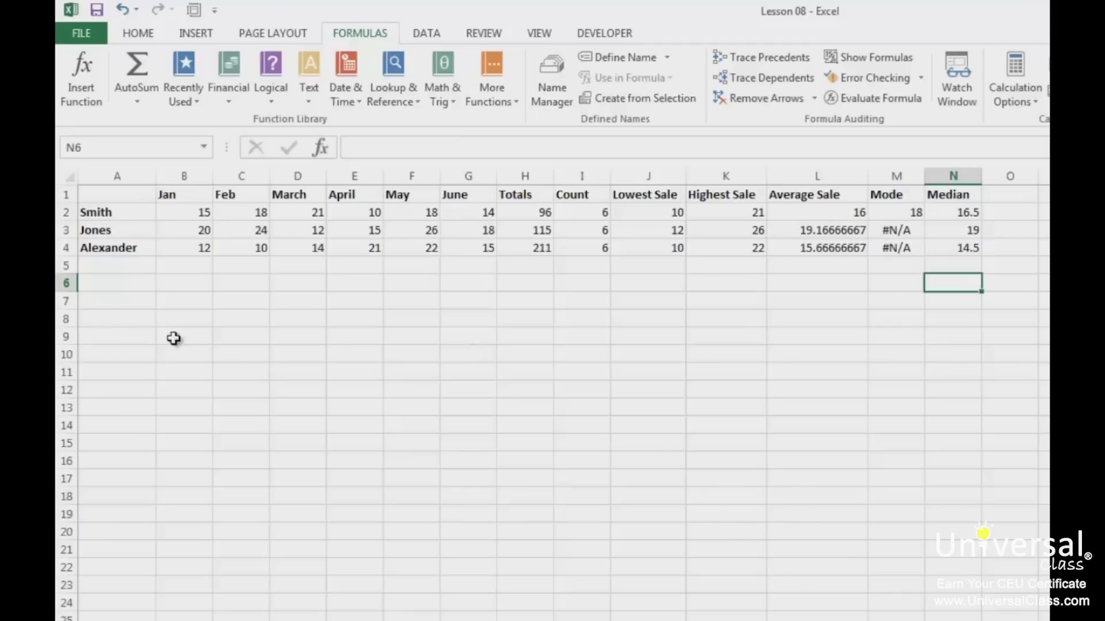
click(190, 319)
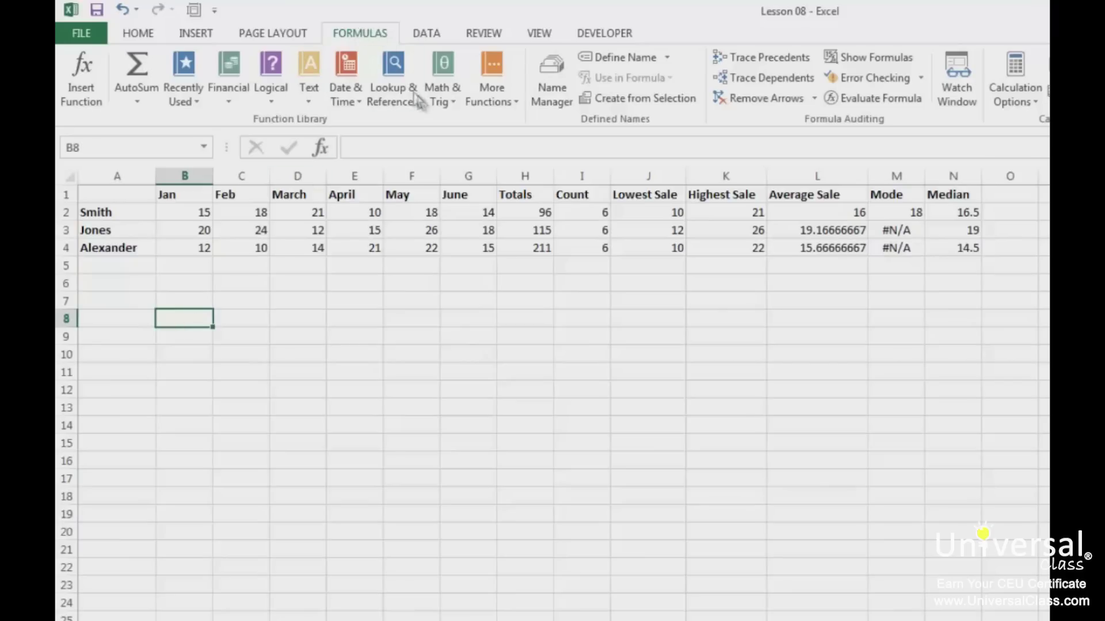
- Insert =SUMIF(B2:G2,">11") into B8 from the Math & Trig list, giving 86
click(454, 104)
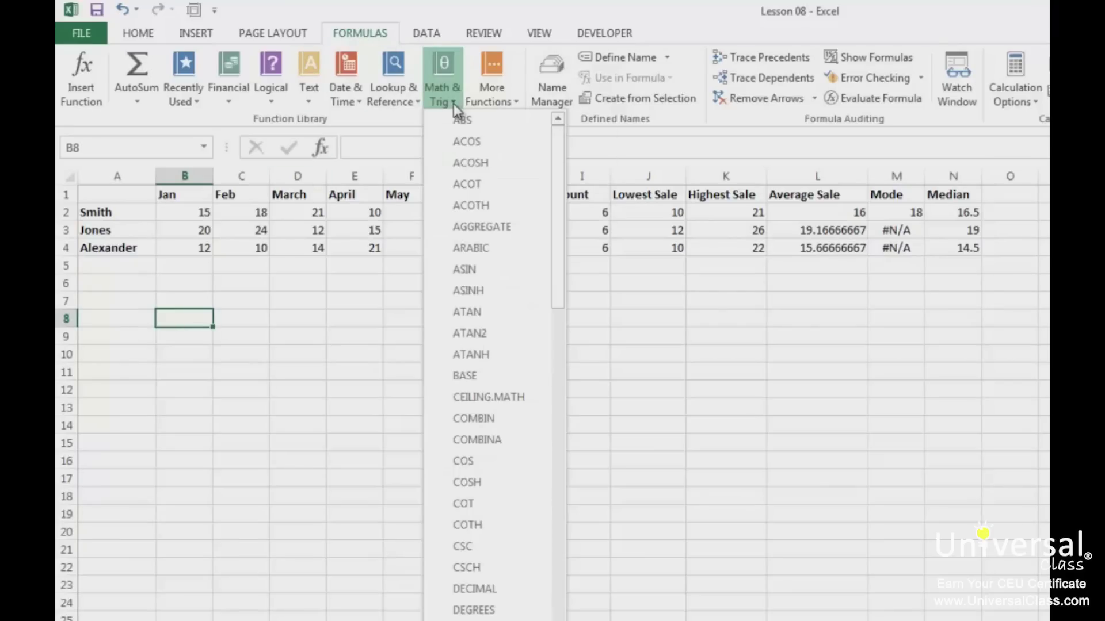
drag(557, 253, 569, 554)
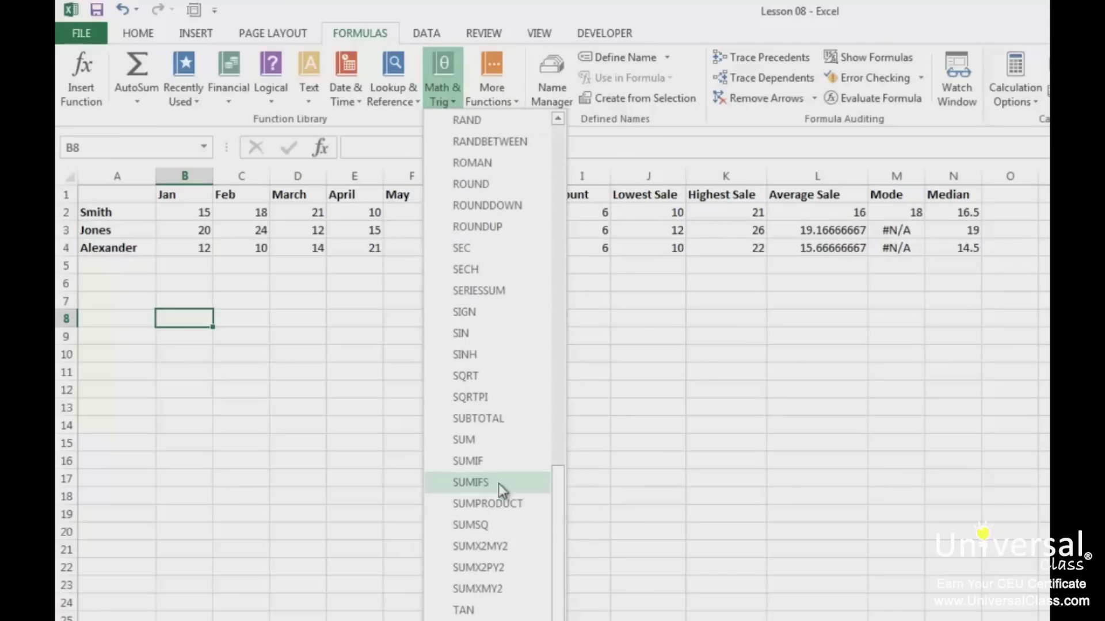
click(493, 462)
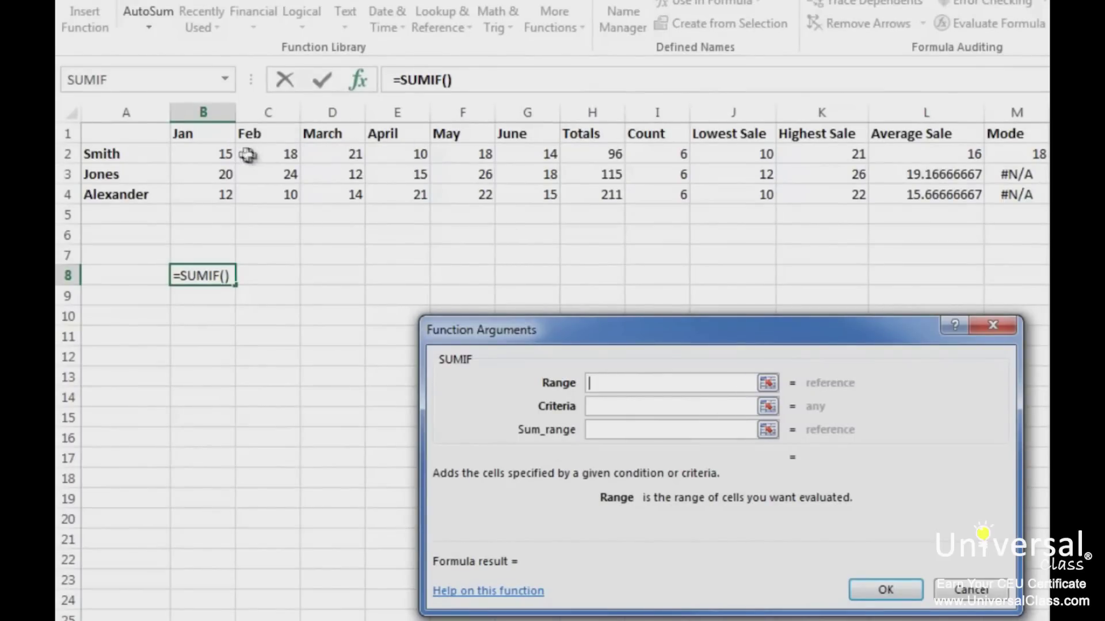
drag(215, 154, 548, 153)
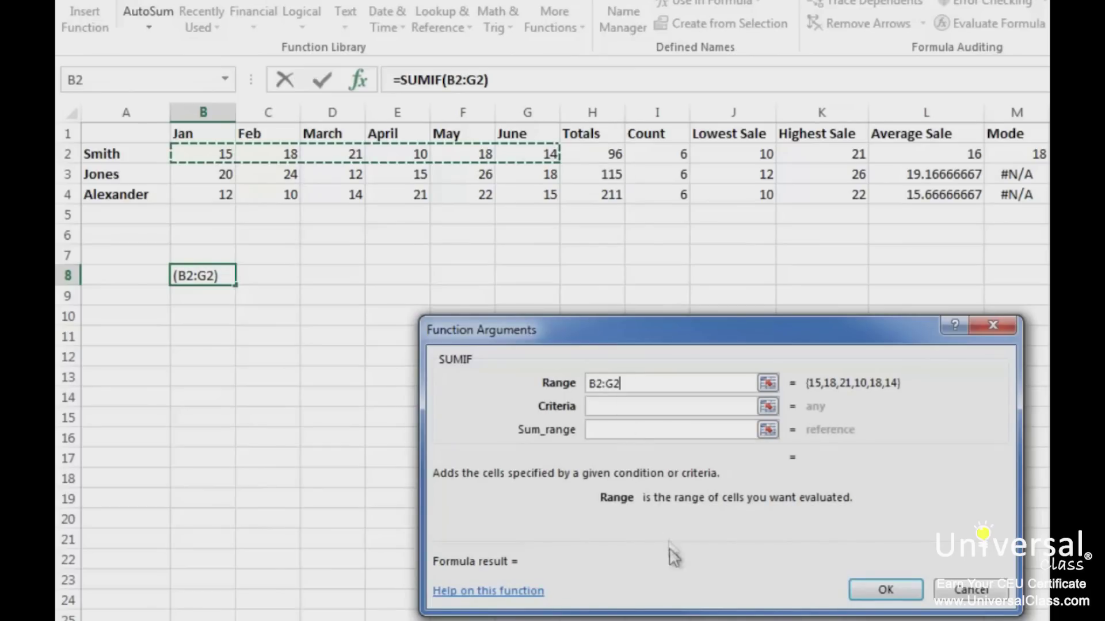
click(613, 406)
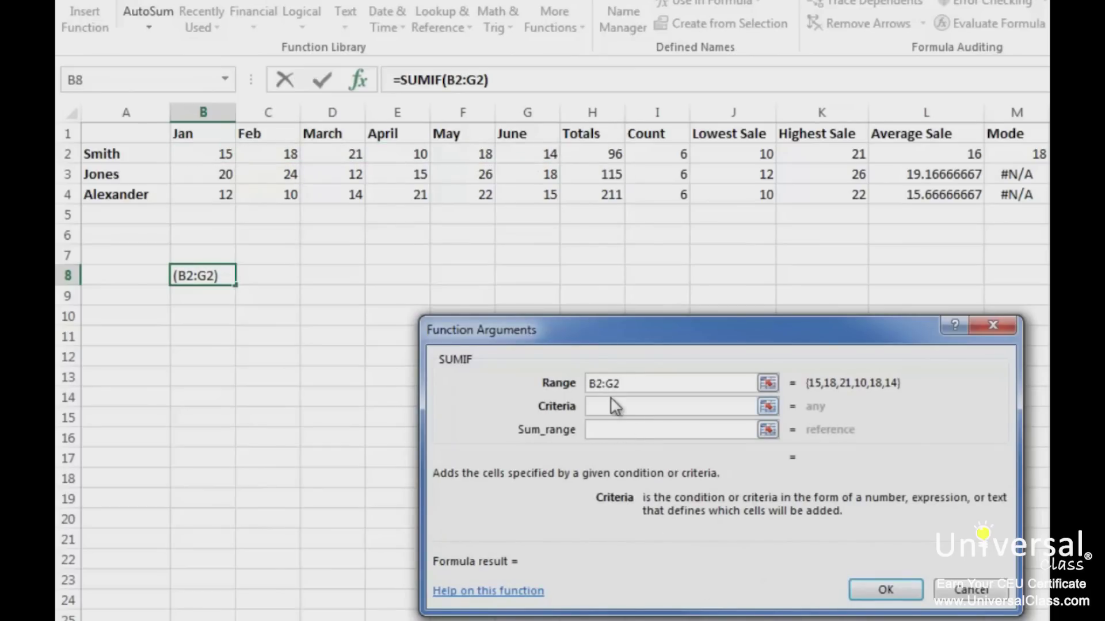
text(>11)
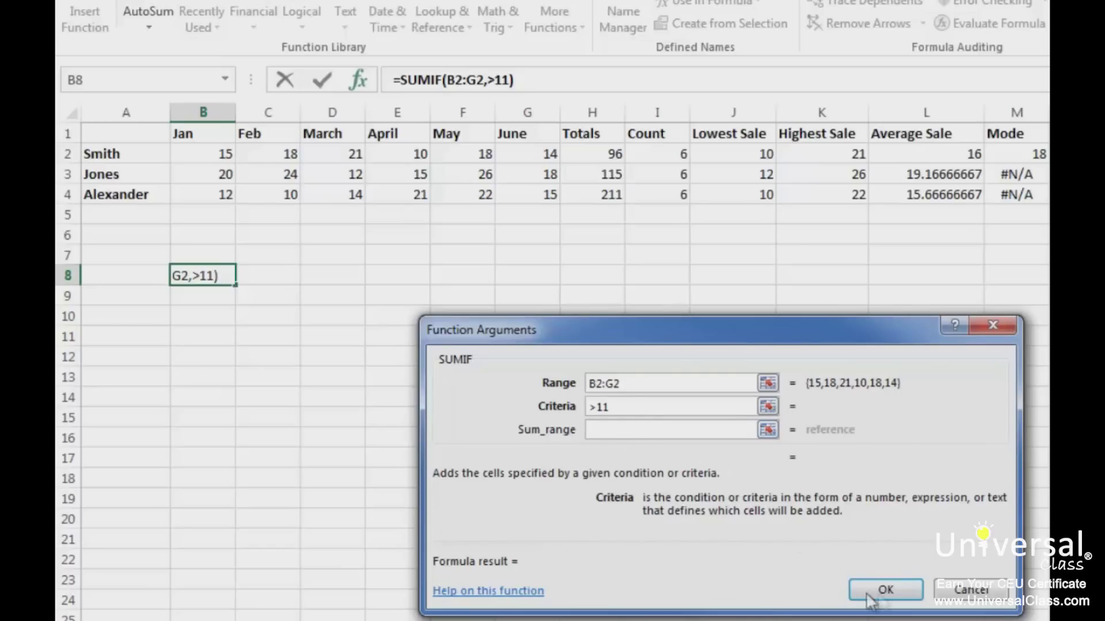
click(885, 589)
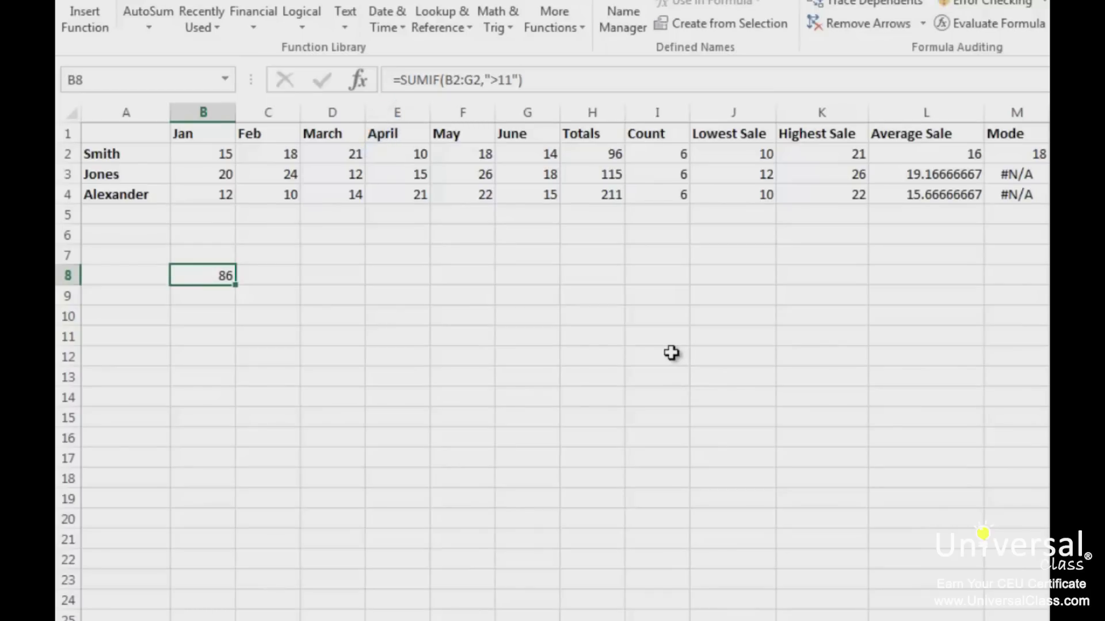
click(362, 84)
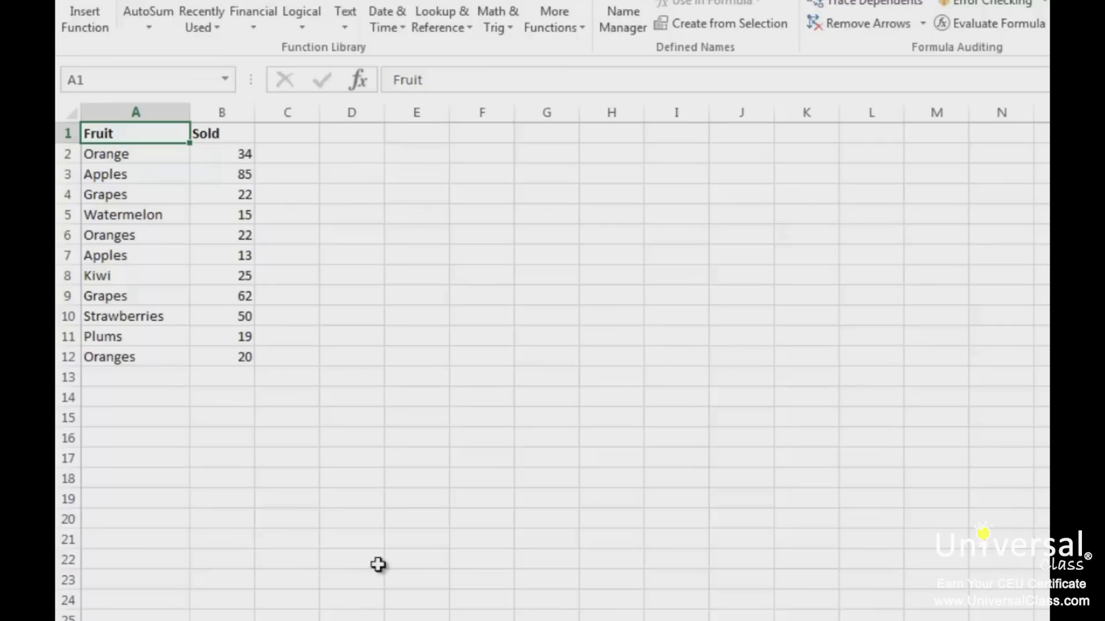
- On the fruit sheet, enter =SUMIF(A2:A12,"Oranges",B2:B12) in E2 via Math & Trig
click(422, 151)
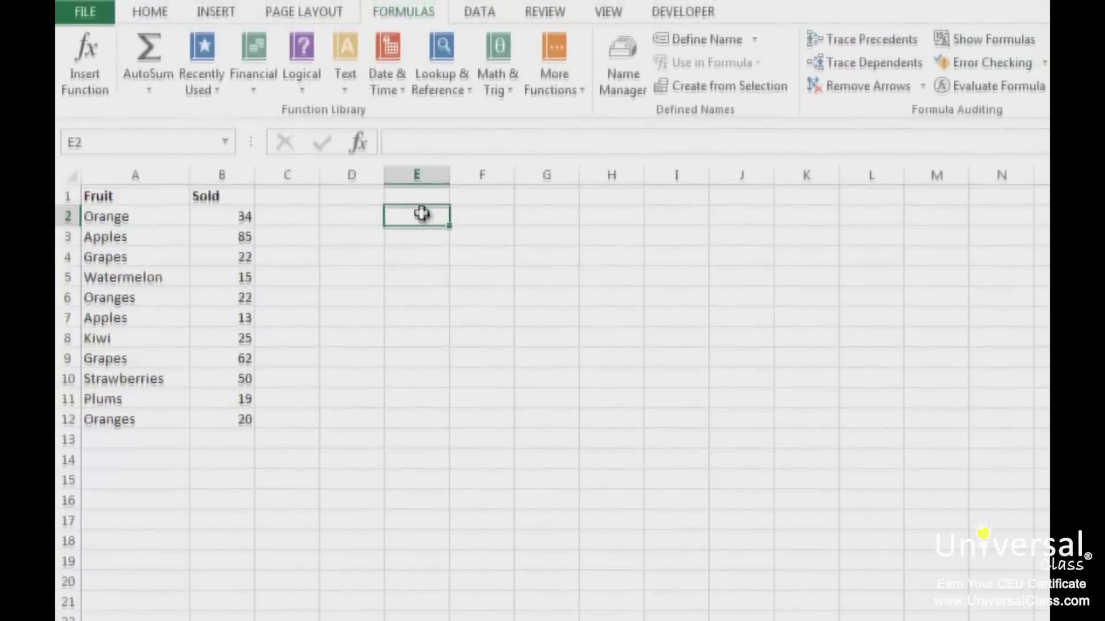
click(502, 104)
drag(631, 217, 633, 535)
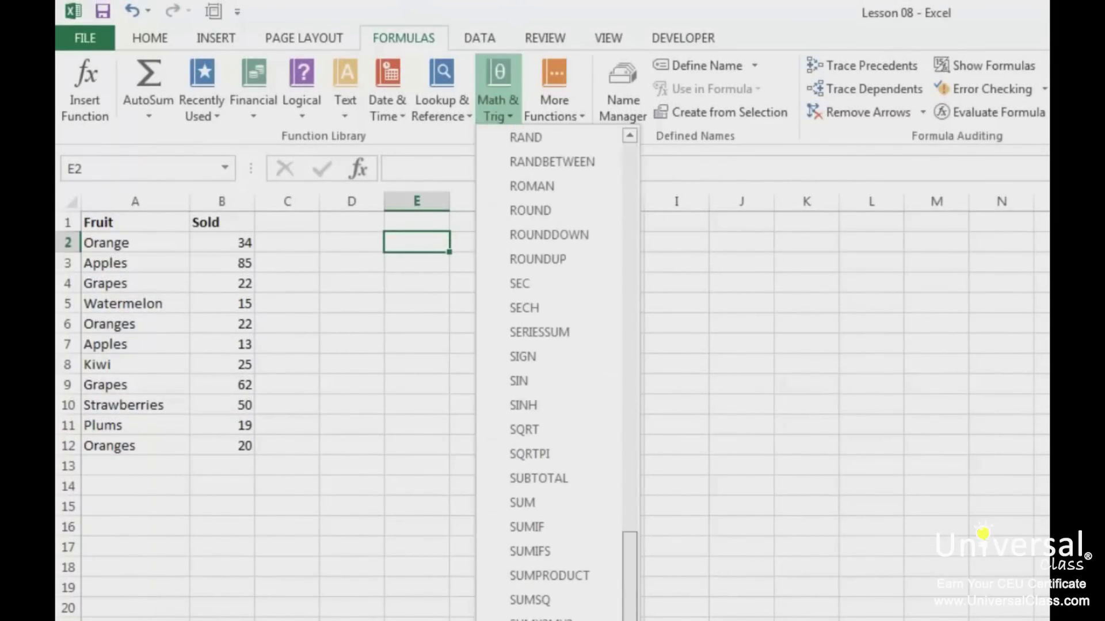
click(554, 529)
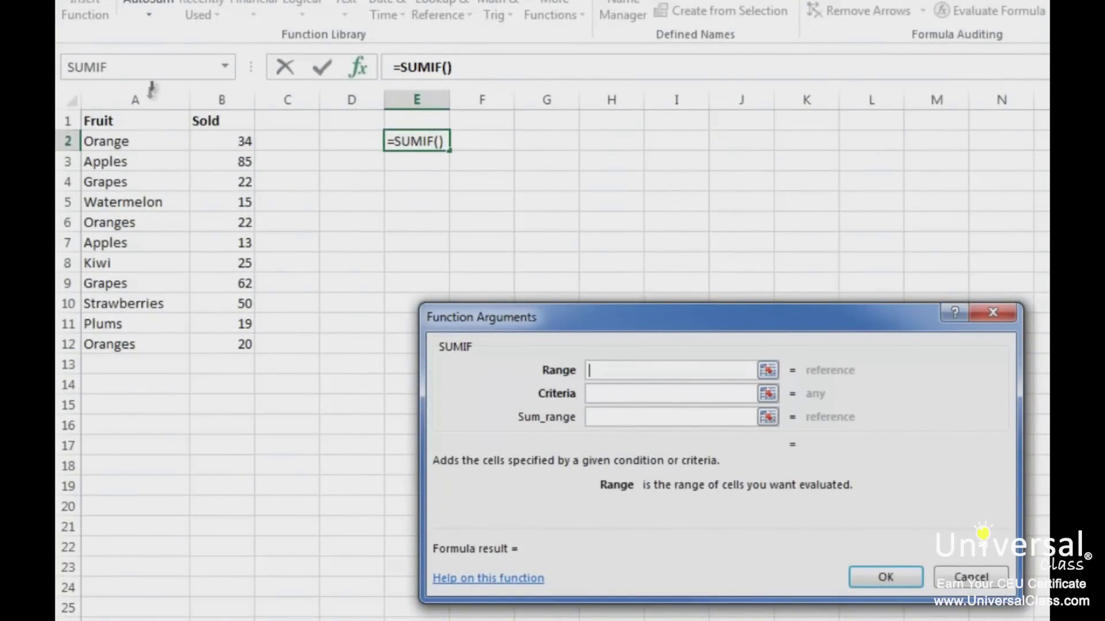
drag(118, 143, 123, 340)
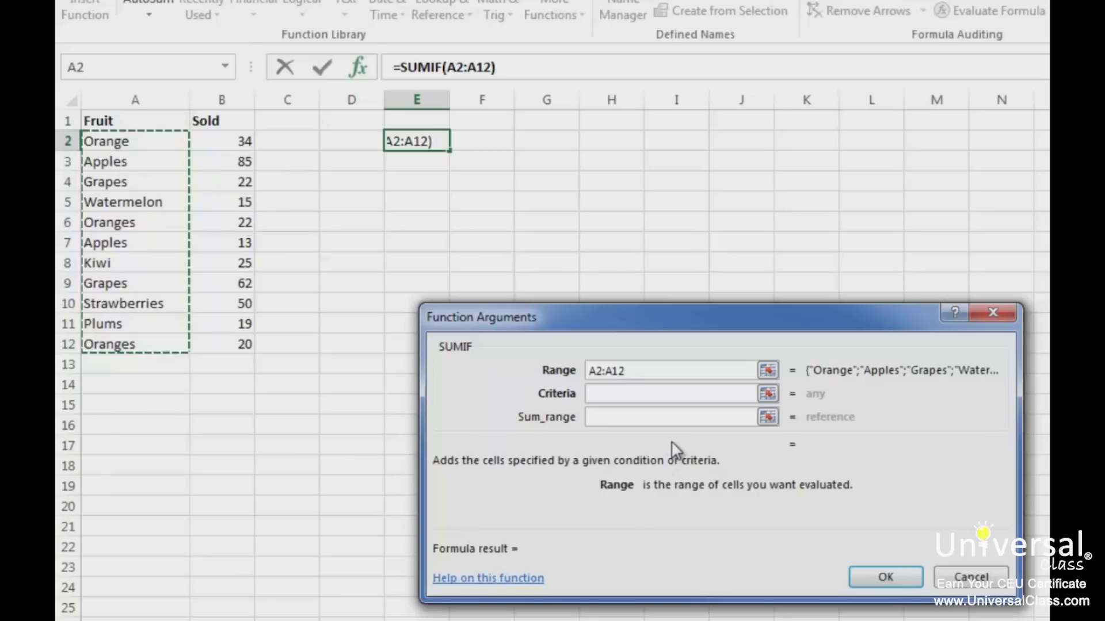
click(613, 396)
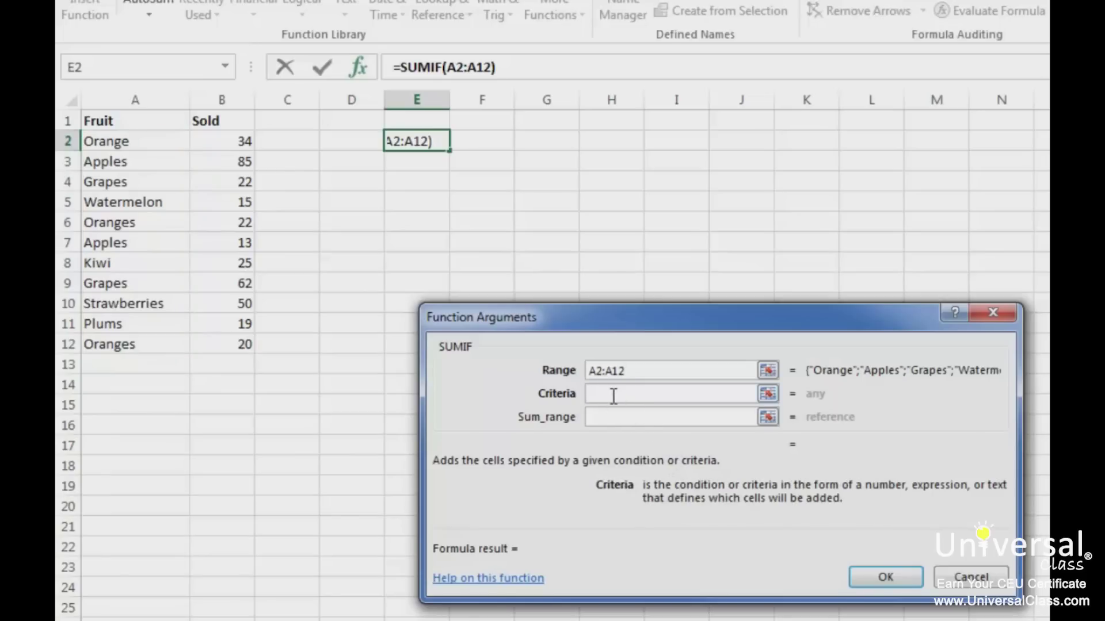
text(Oranges)
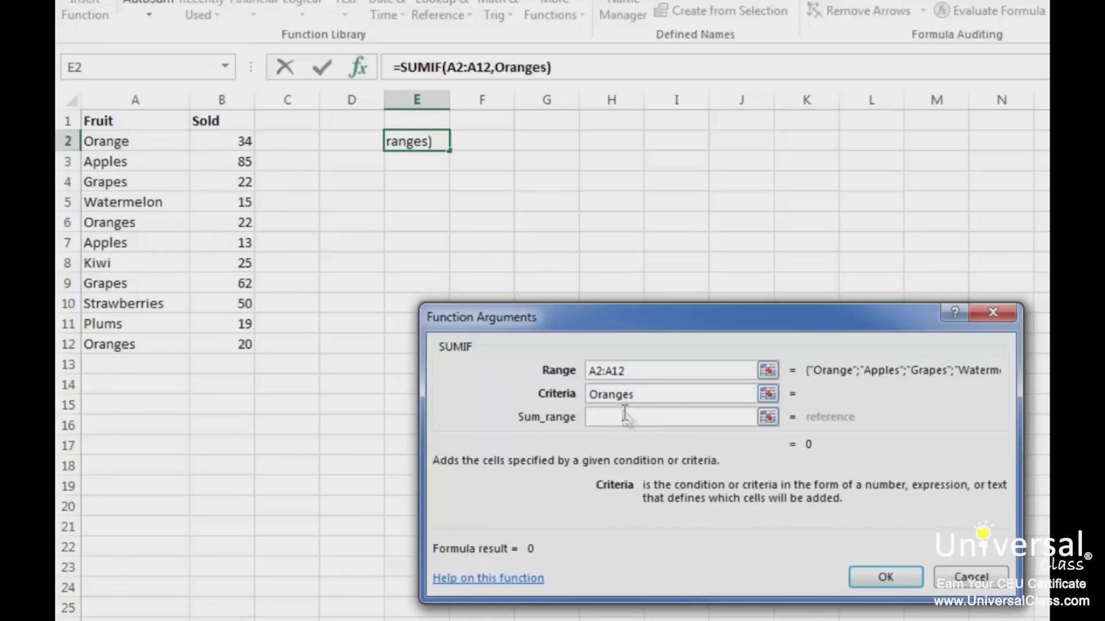
click(611, 416)
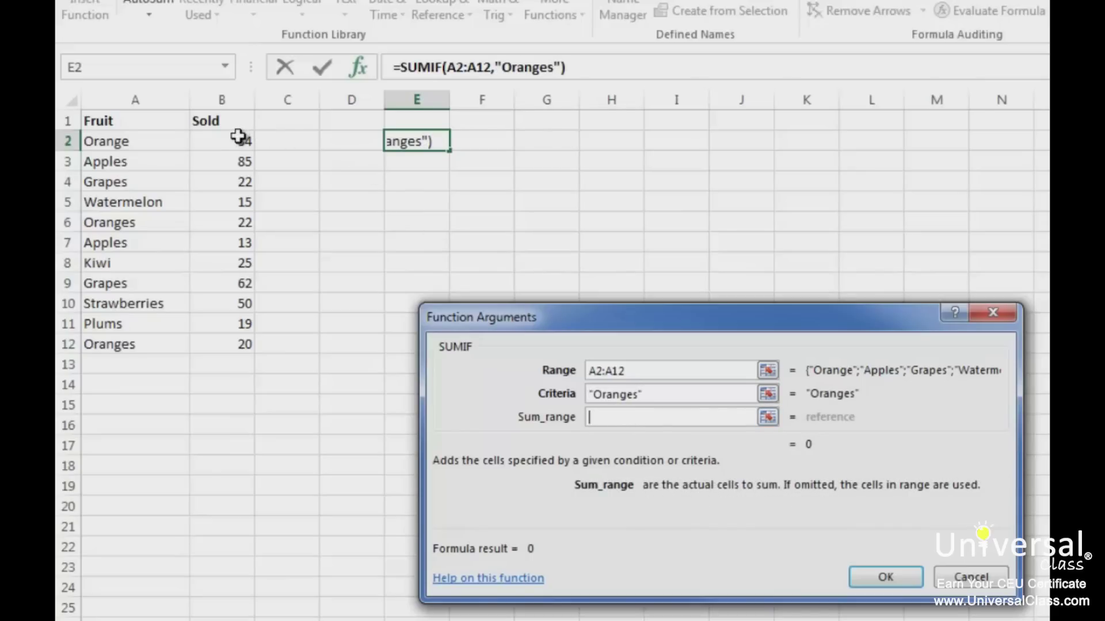
drag(242, 140, 234, 344)
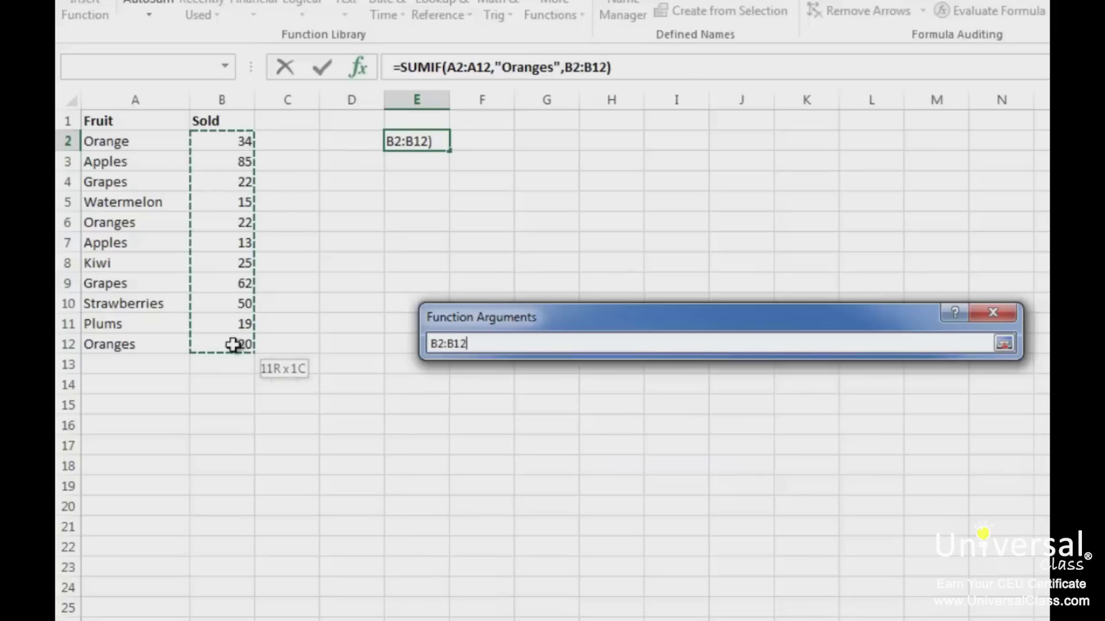
click(889, 574)
- Correct the 'Orange' entry to 'Oranges' and recheck E2's total of 76
click(150, 140)
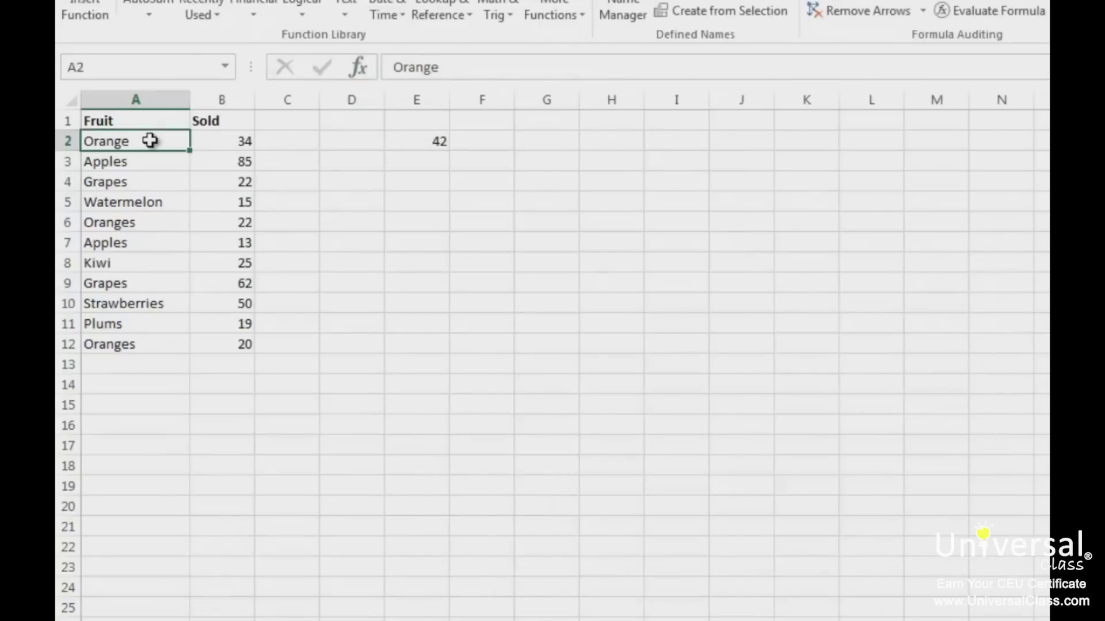
text(s)
key(Return)
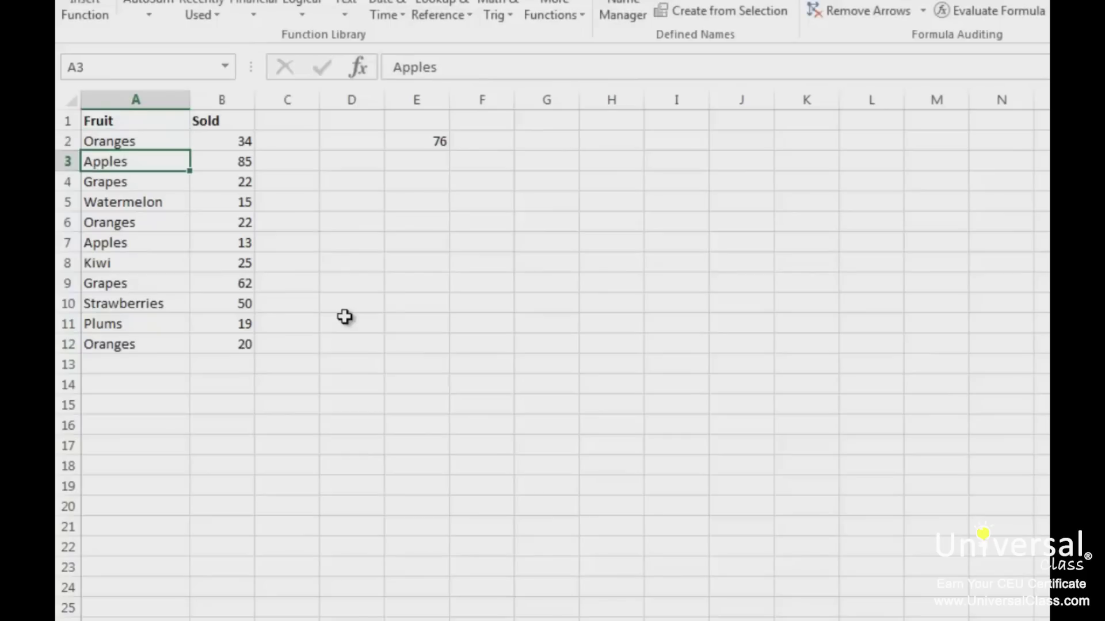
click(417, 187)
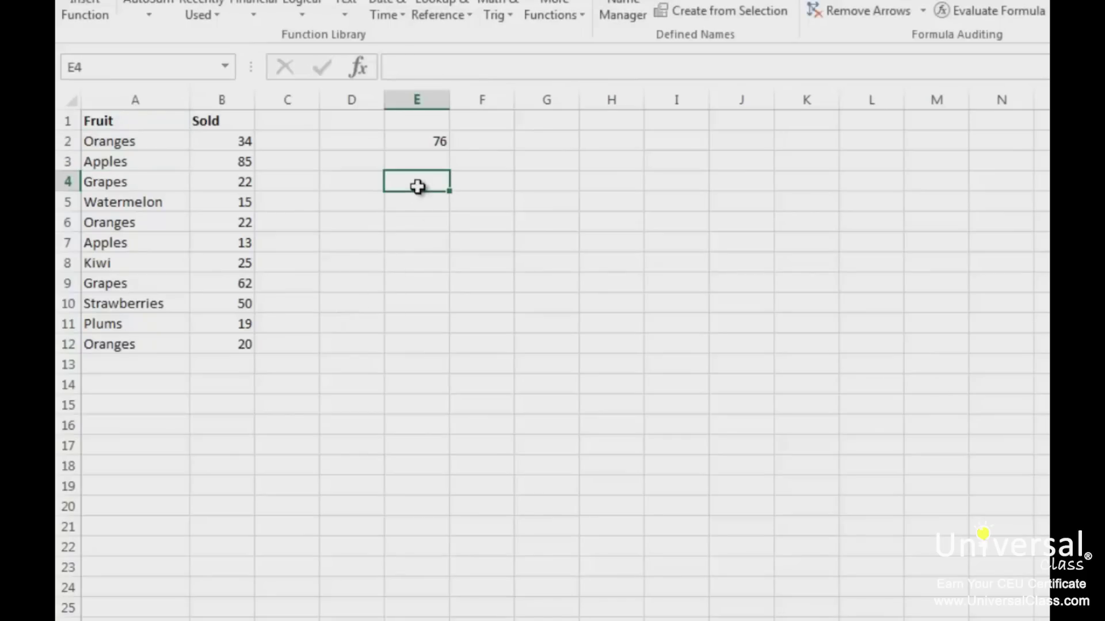
click(426, 145)
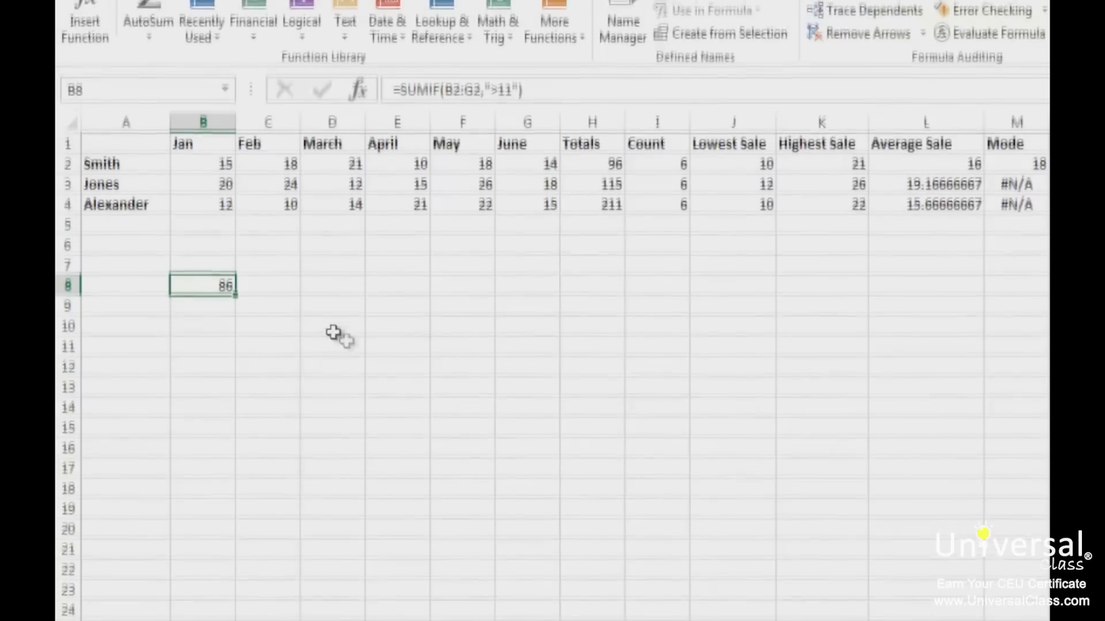
click(330, 262)
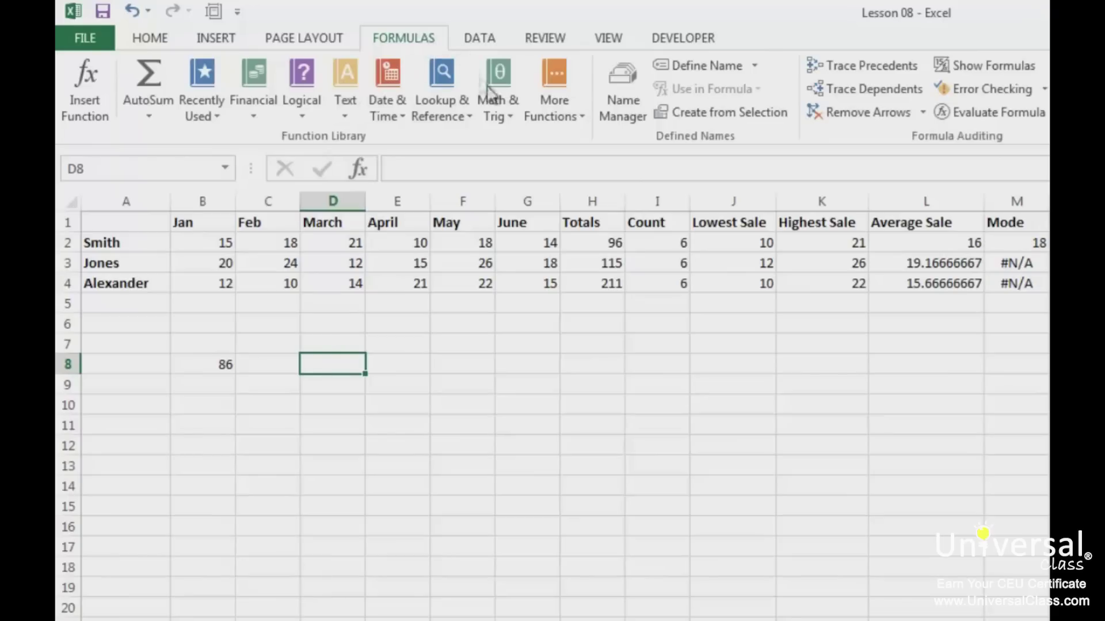
- Insert =COUNTIF(B2:G4,">11") into D8 from More Functions > Statistical, giving 16
click(575, 121)
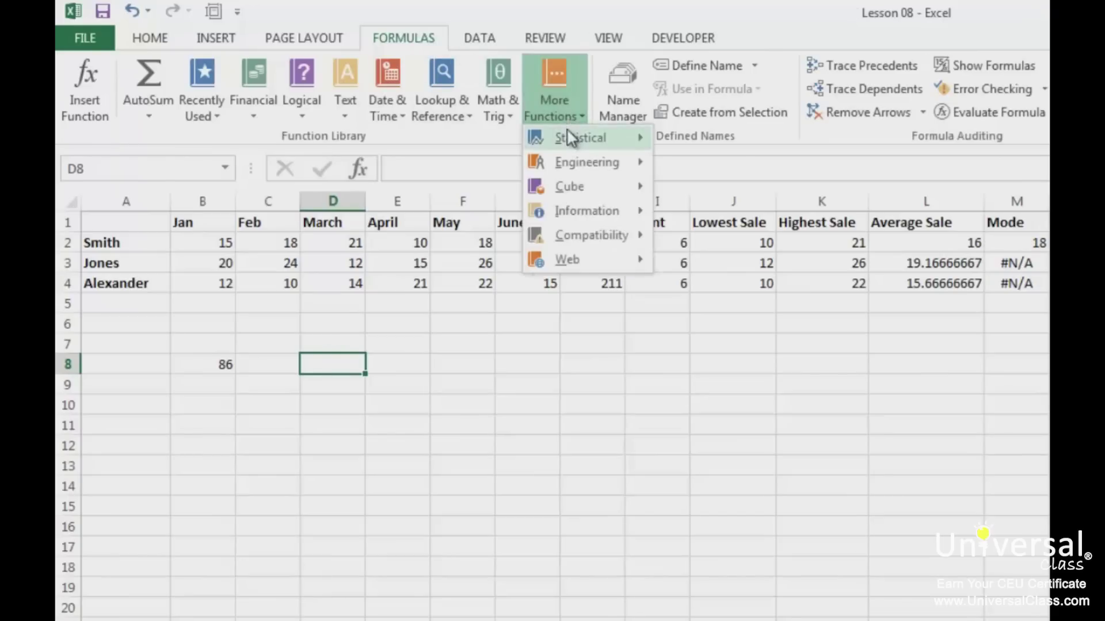
mouse_move(568, 129)
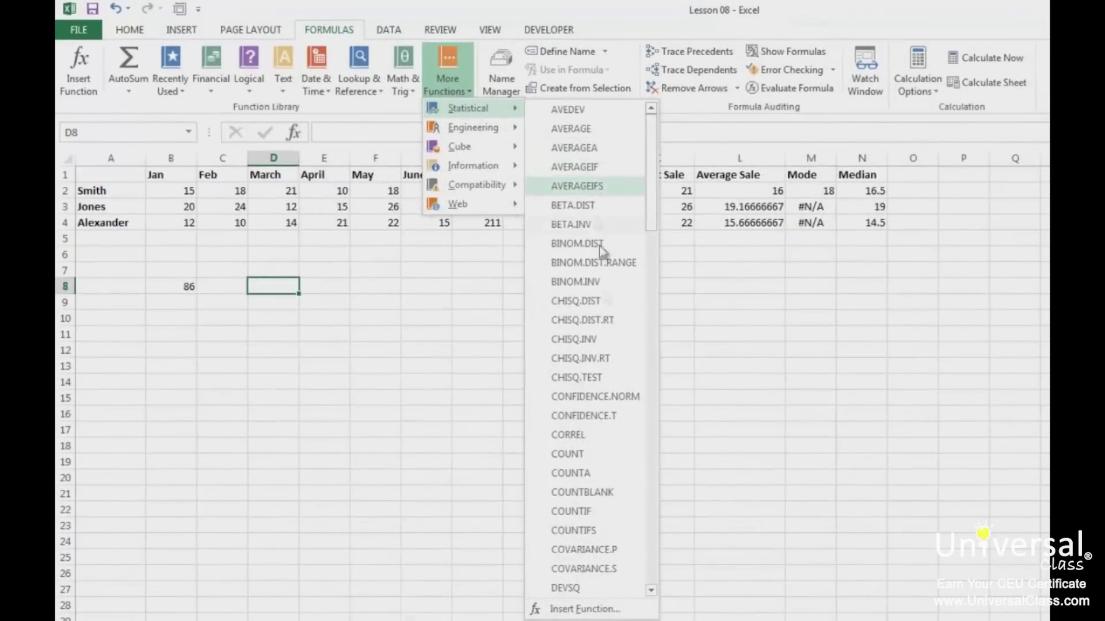
click(593, 511)
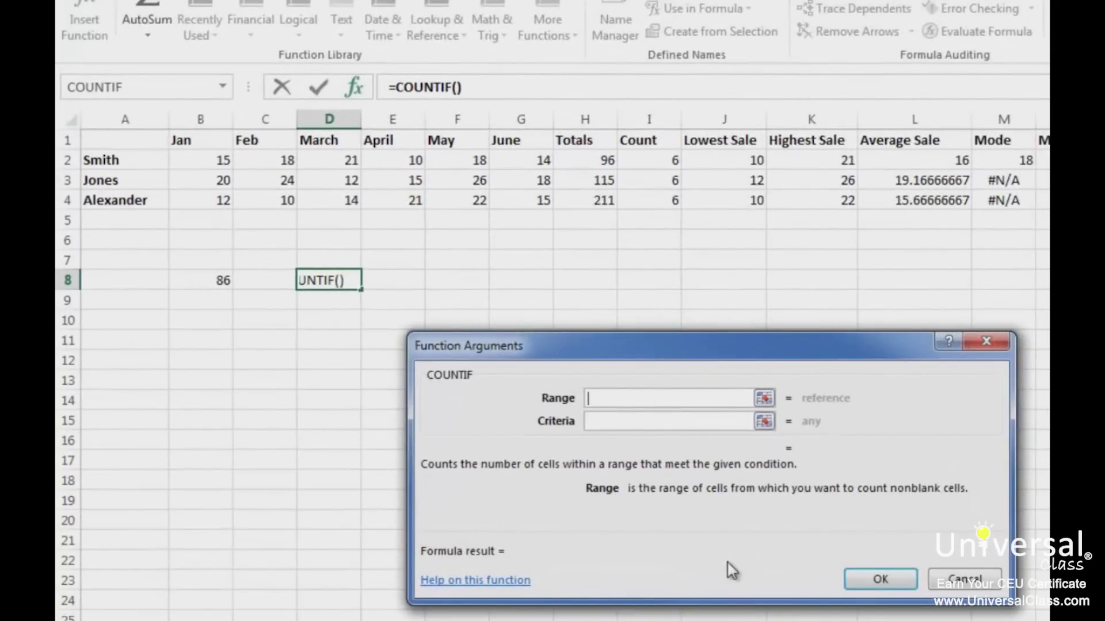
drag(207, 164, 525, 201)
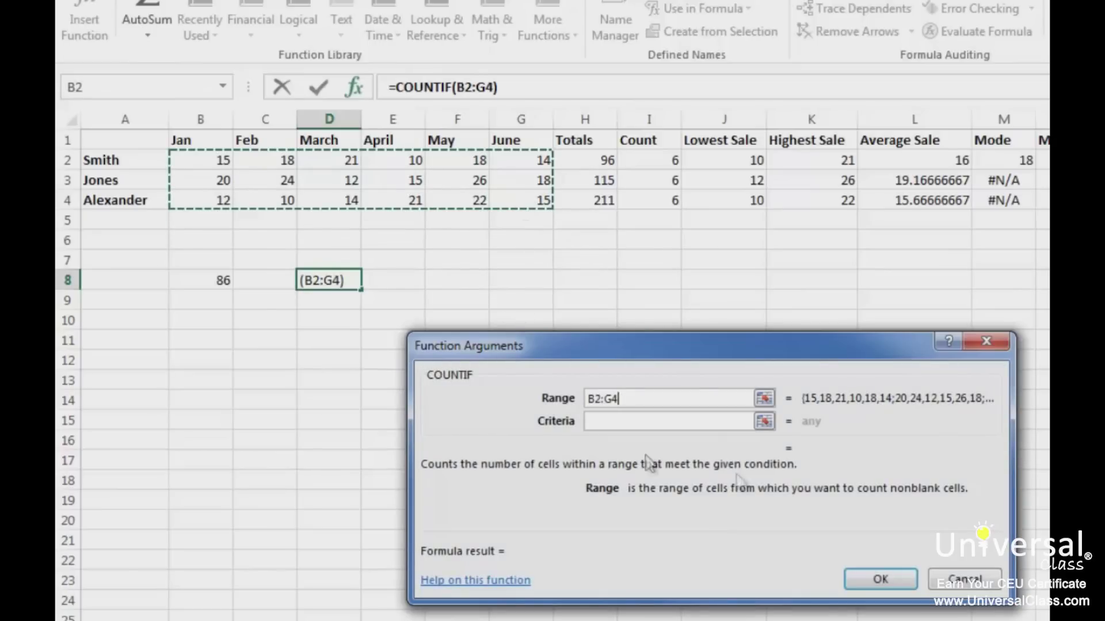
click(606, 421)
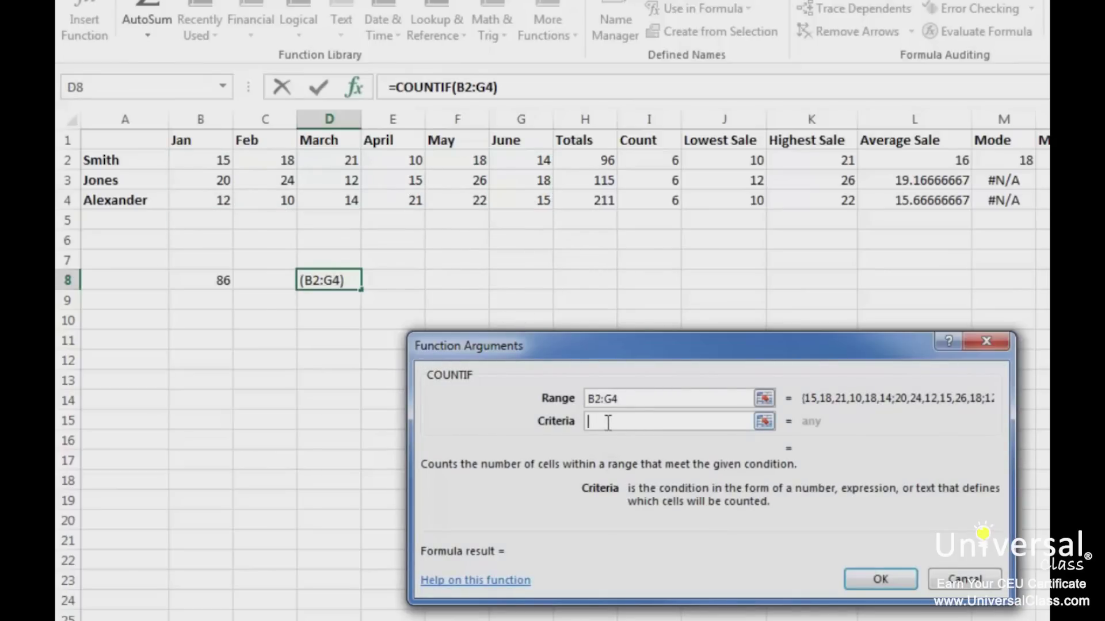
text(>)
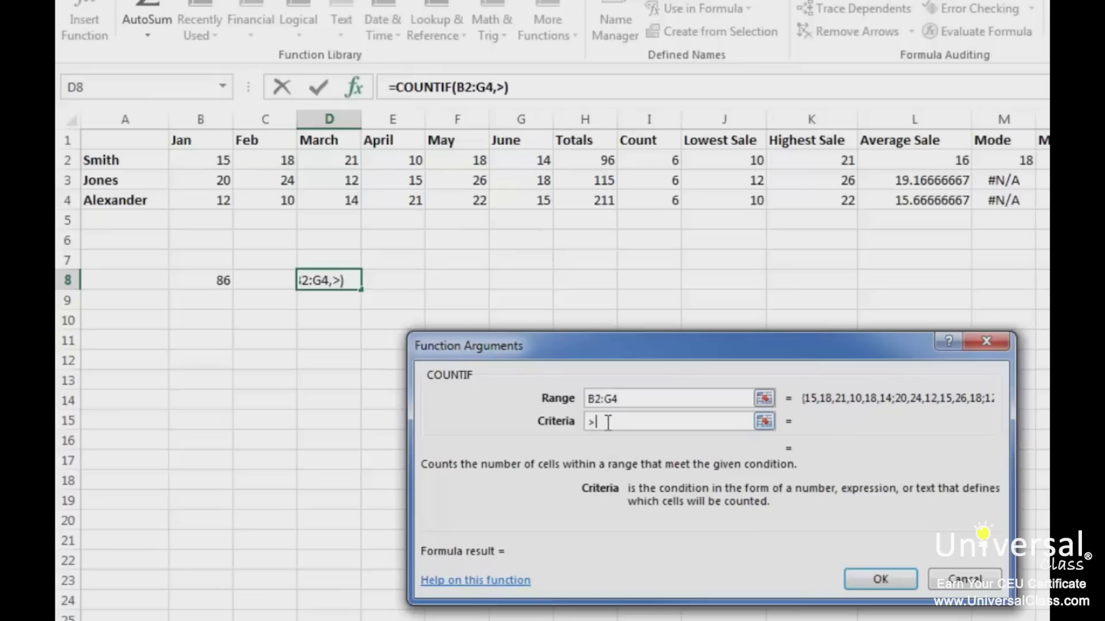
text(11)
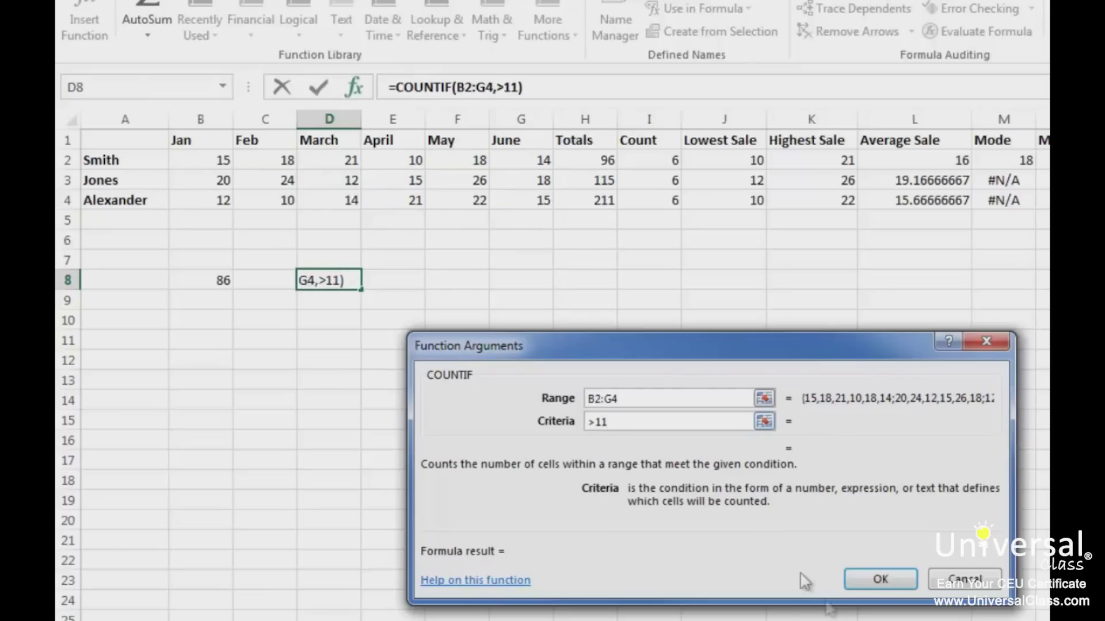
click(880, 581)
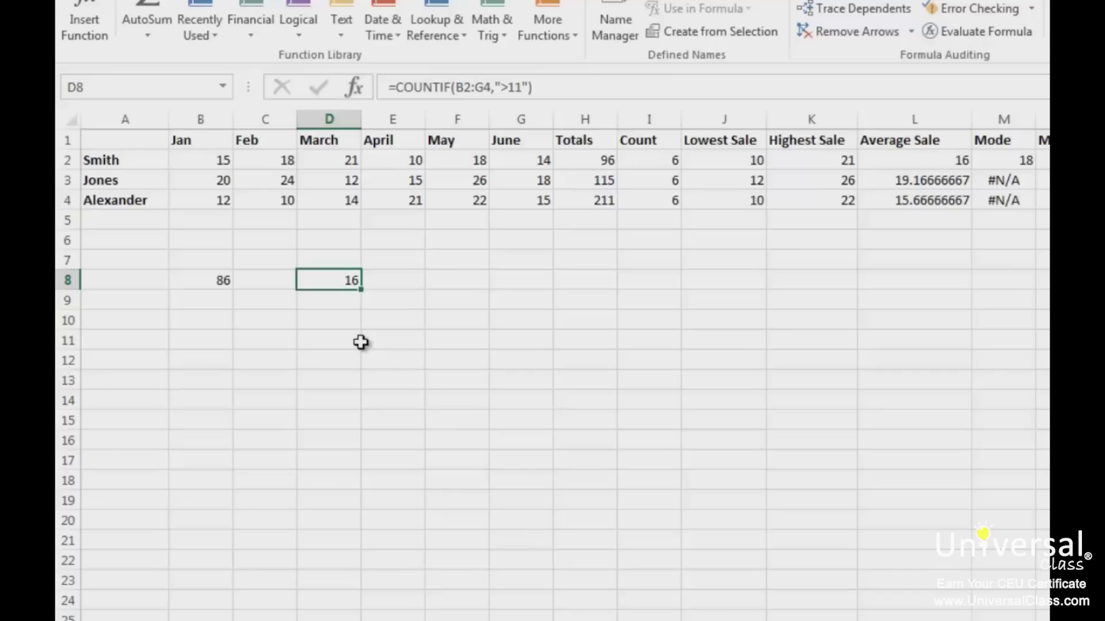
click(443, 282)
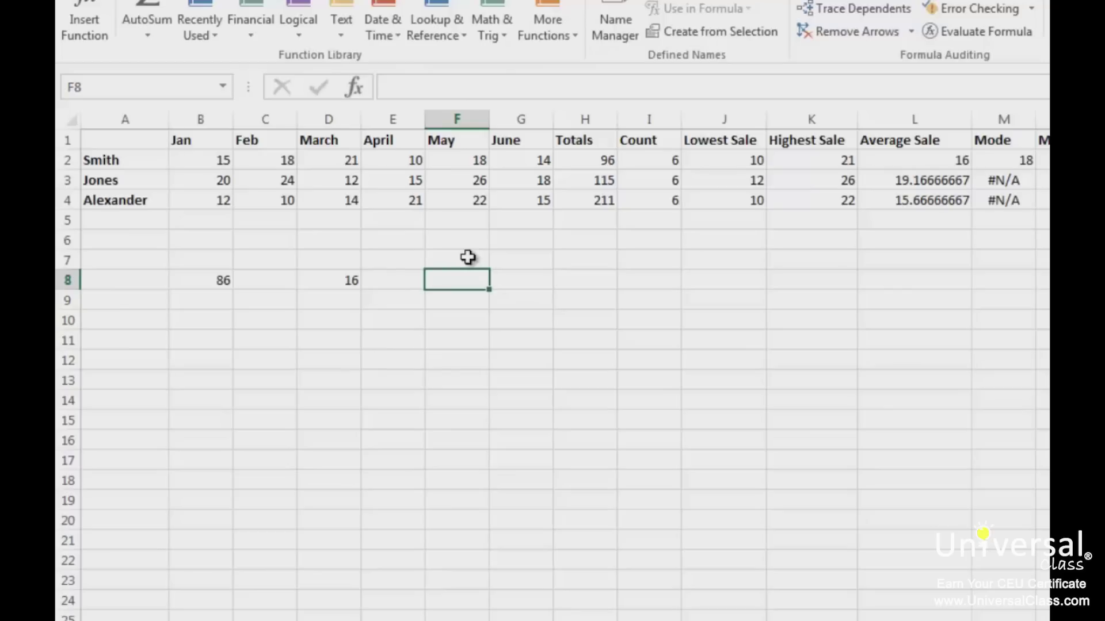
- Enter =AVERAGEIF(B2:G4,">11") in F8 to average sales above 11, giving 17.8125
click(557, 28)
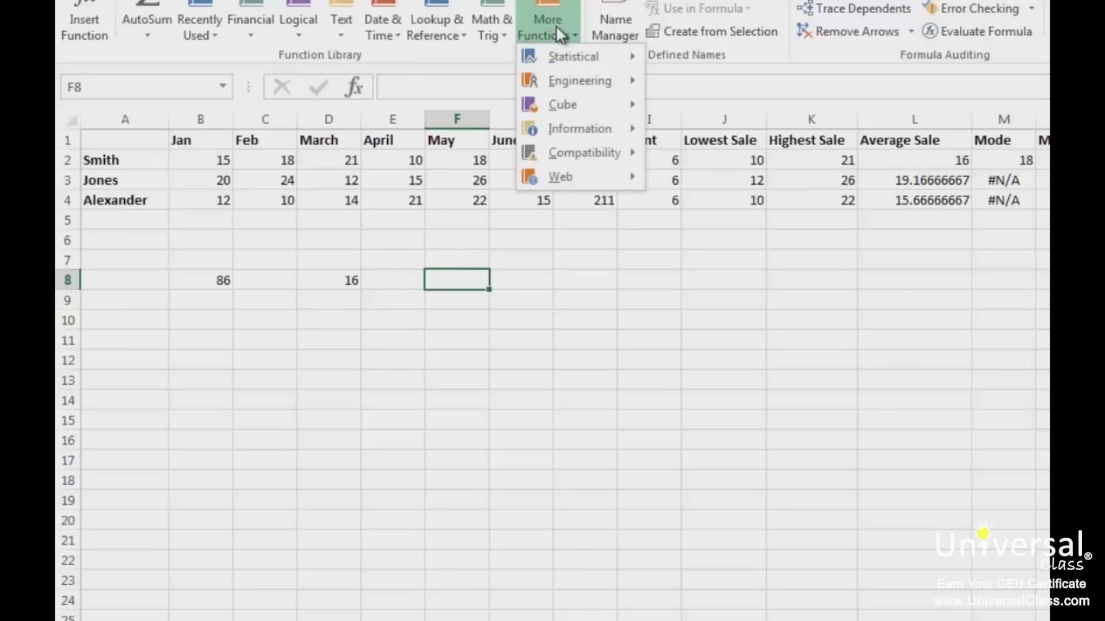
mouse_move(577, 65)
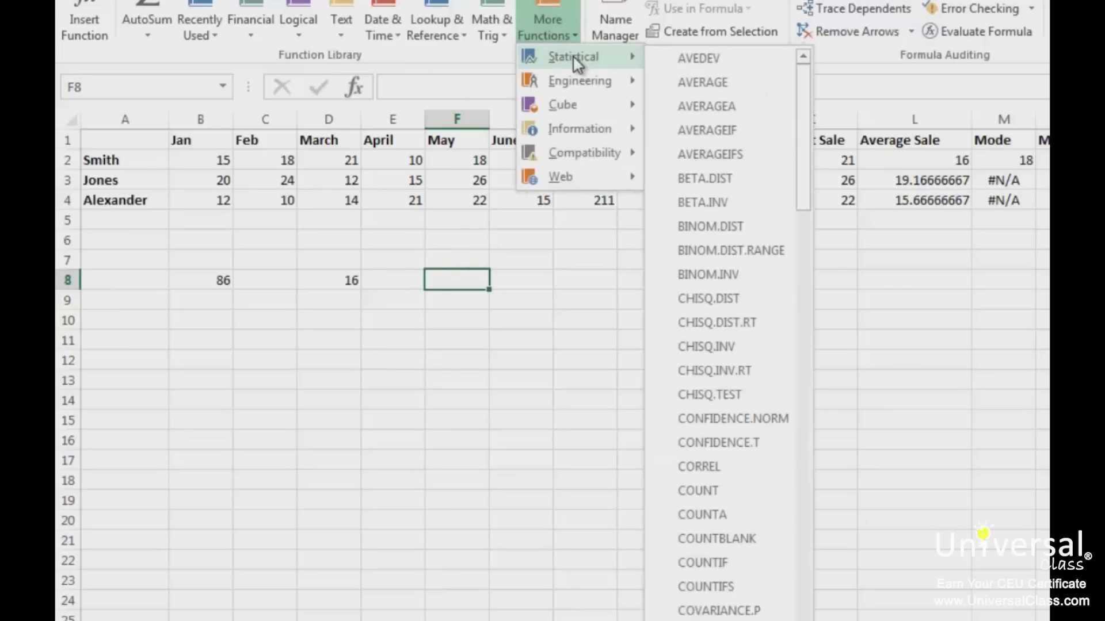
click(753, 132)
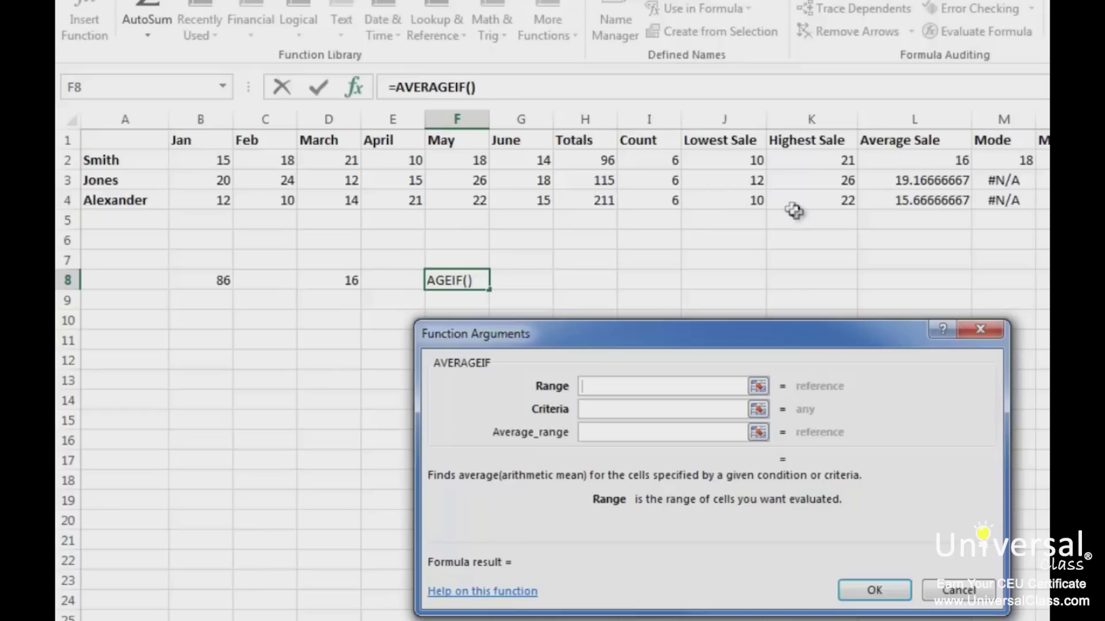
drag(215, 163, 504, 200)
click(582, 410)
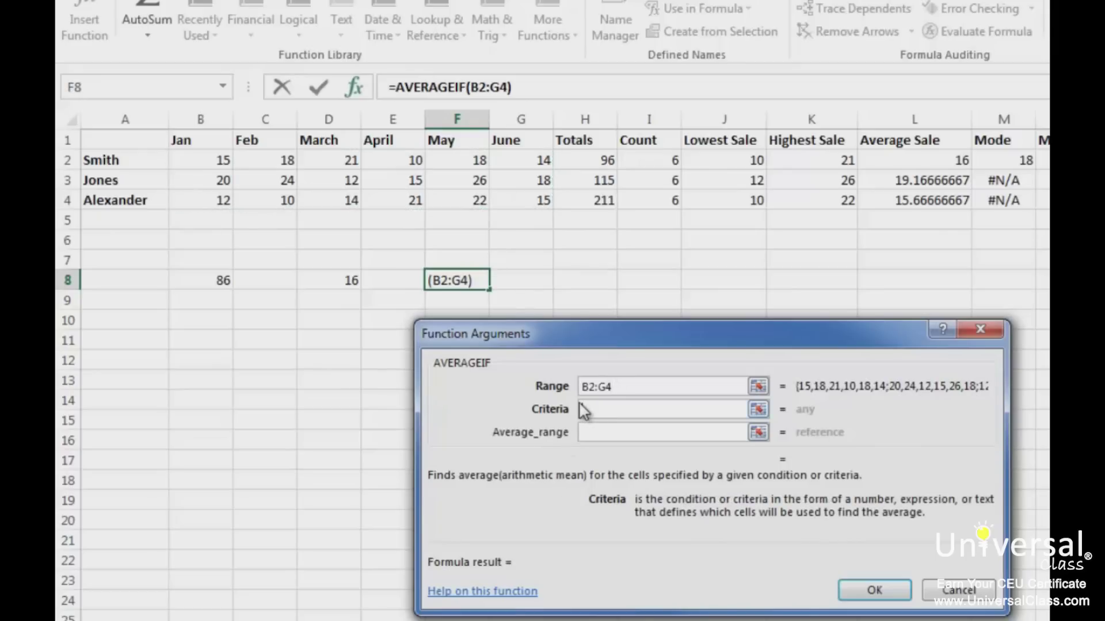
text(>11)
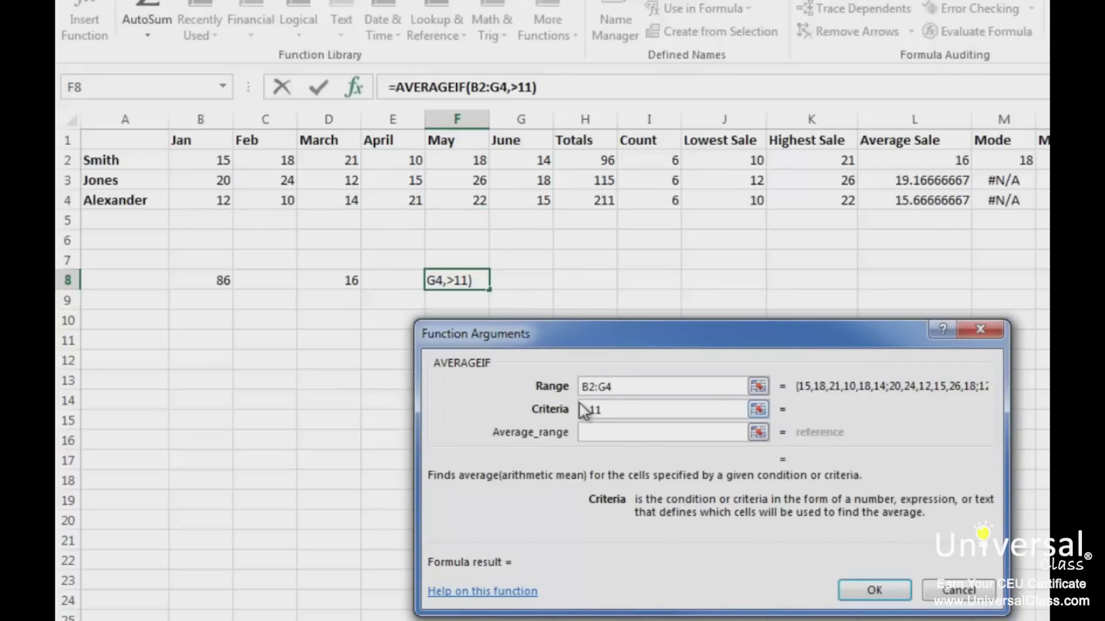
click(863, 590)
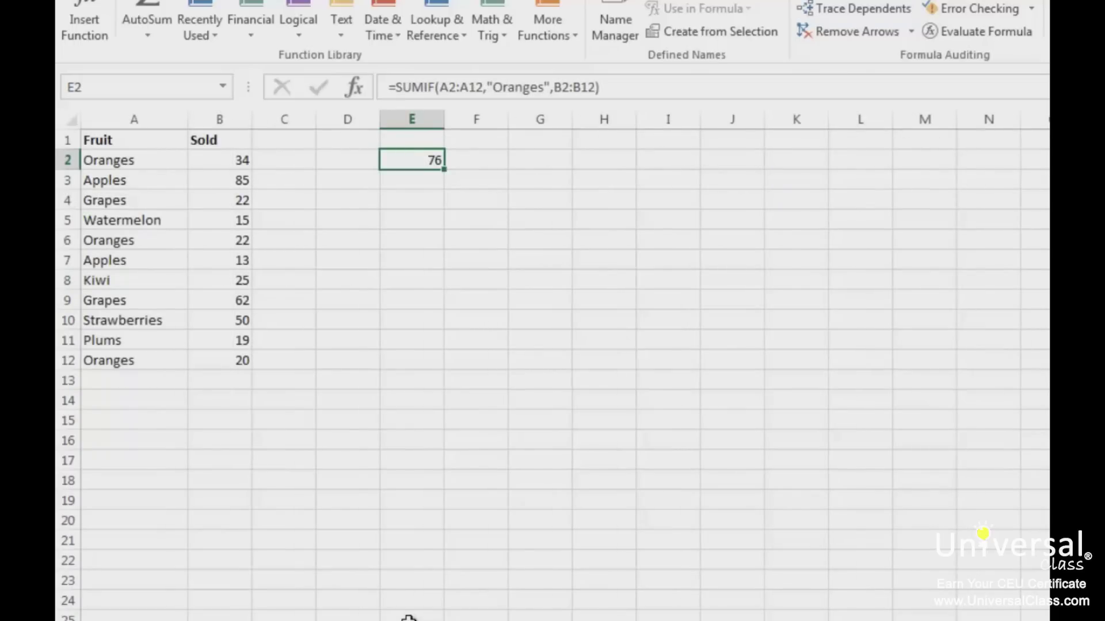
- Put an AVERAGEIF in E4 over fruit names A2:A12 for Oranges, averaging Sold B2:B12
click(409, 199)
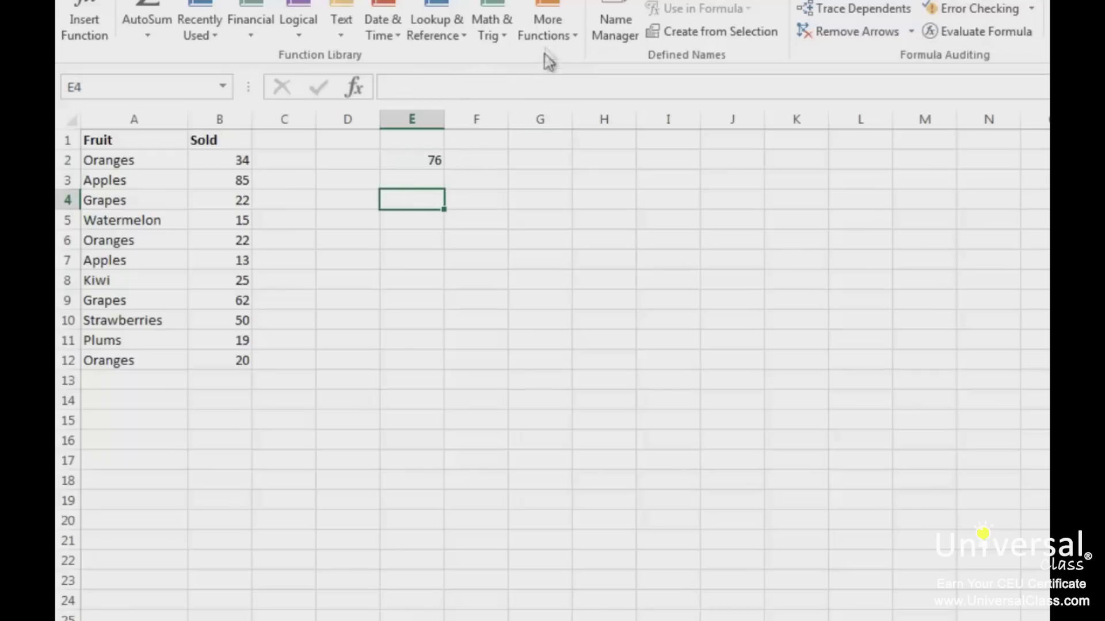
click(549, 36)
mouse_move(582, 55)
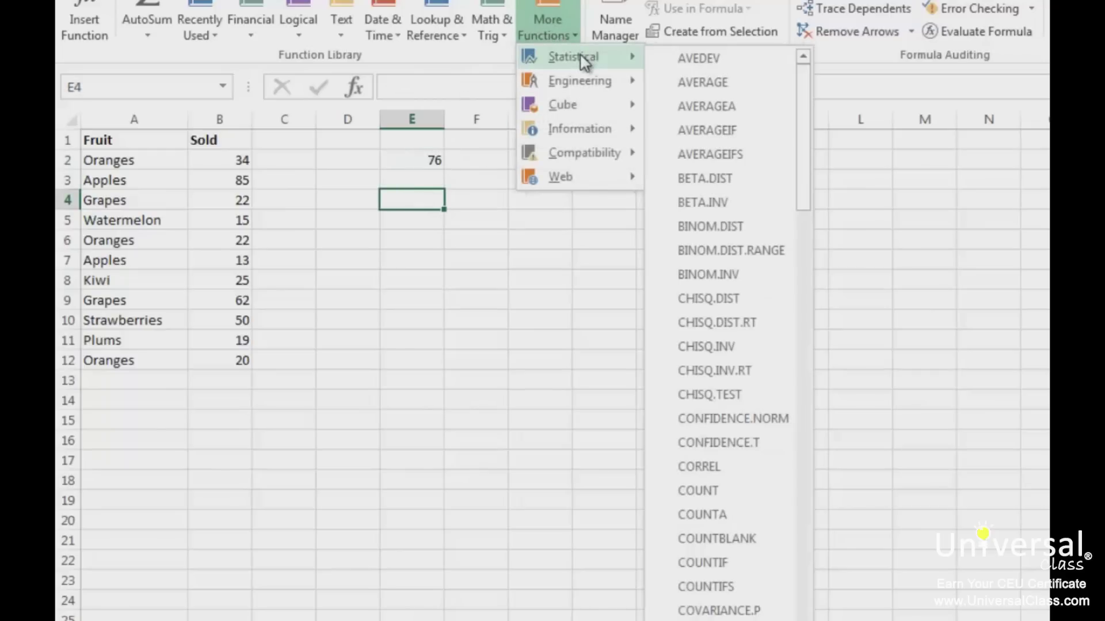
click(759, 130)
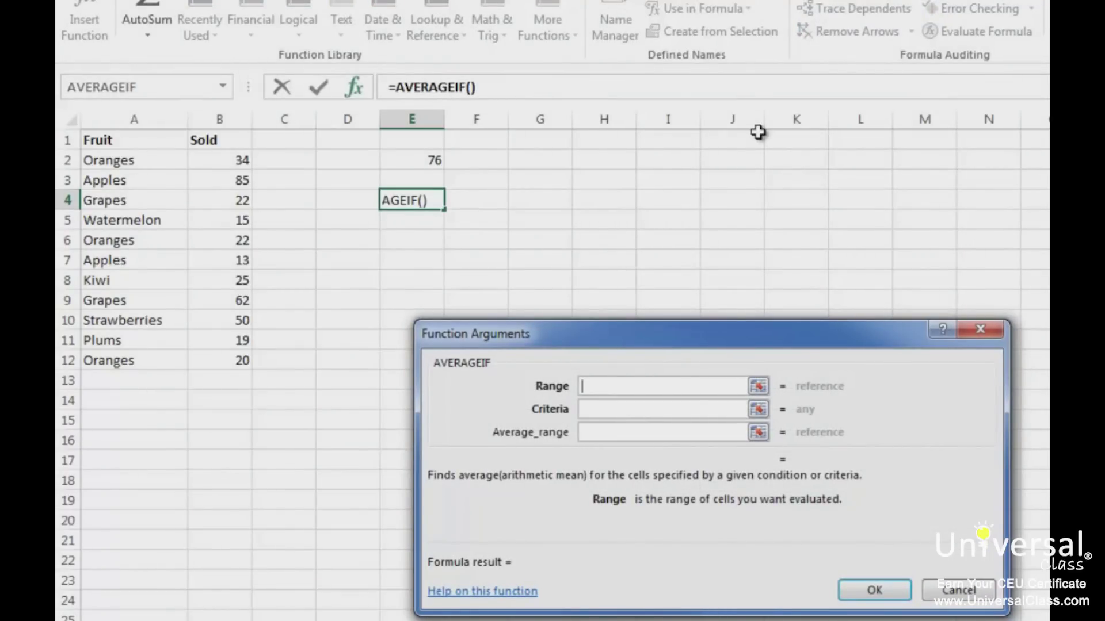
click(133, 160)
drag(120, 191, 123, 361)
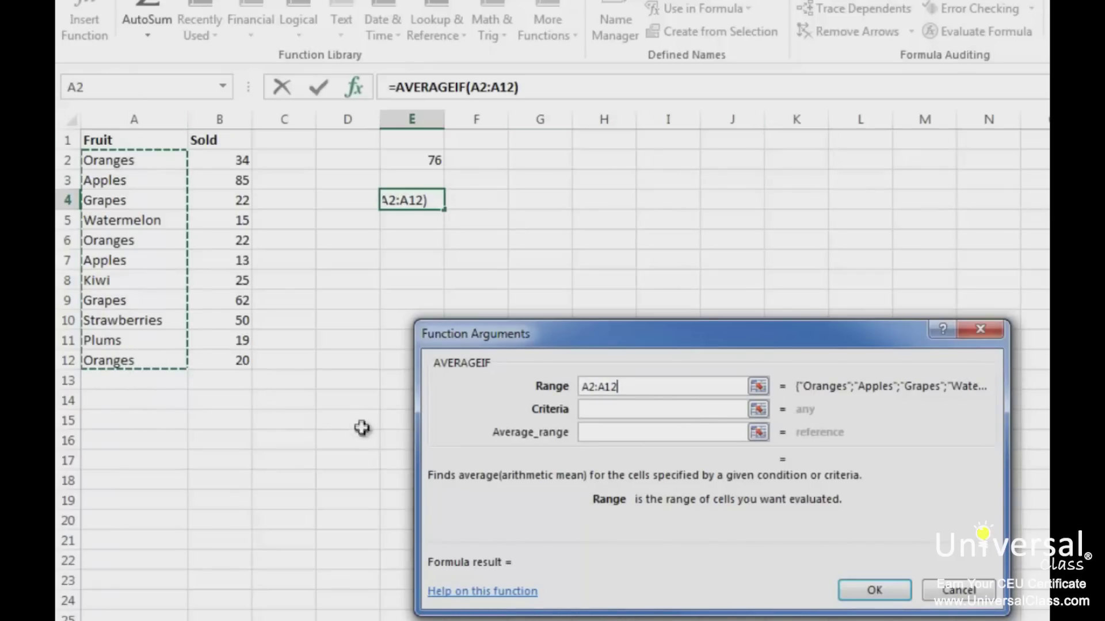
click(617, 412)
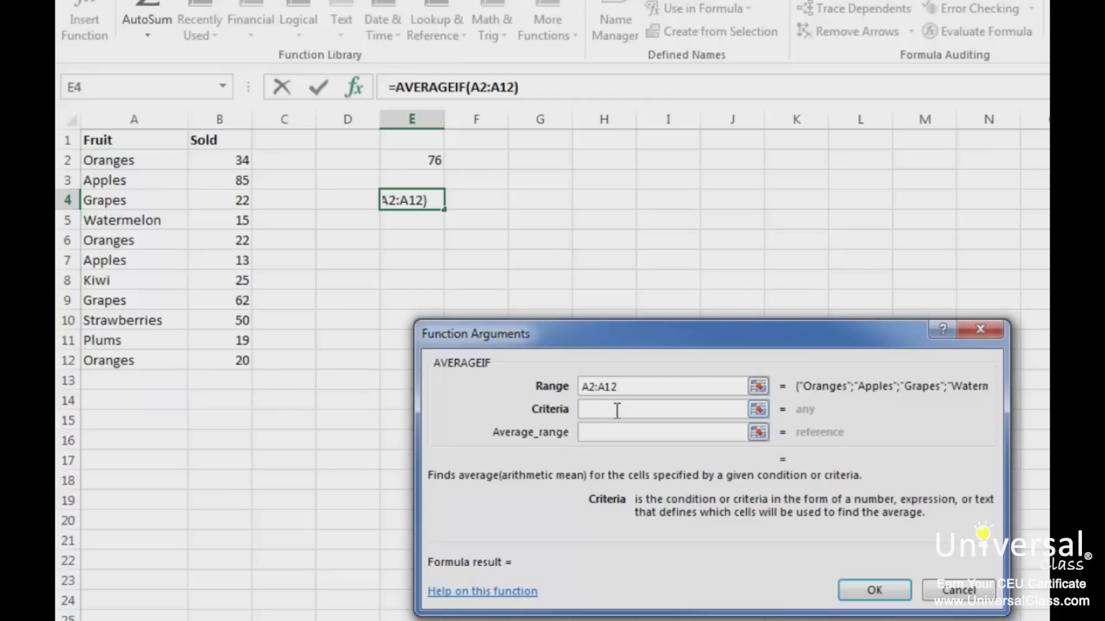
text(Orange)
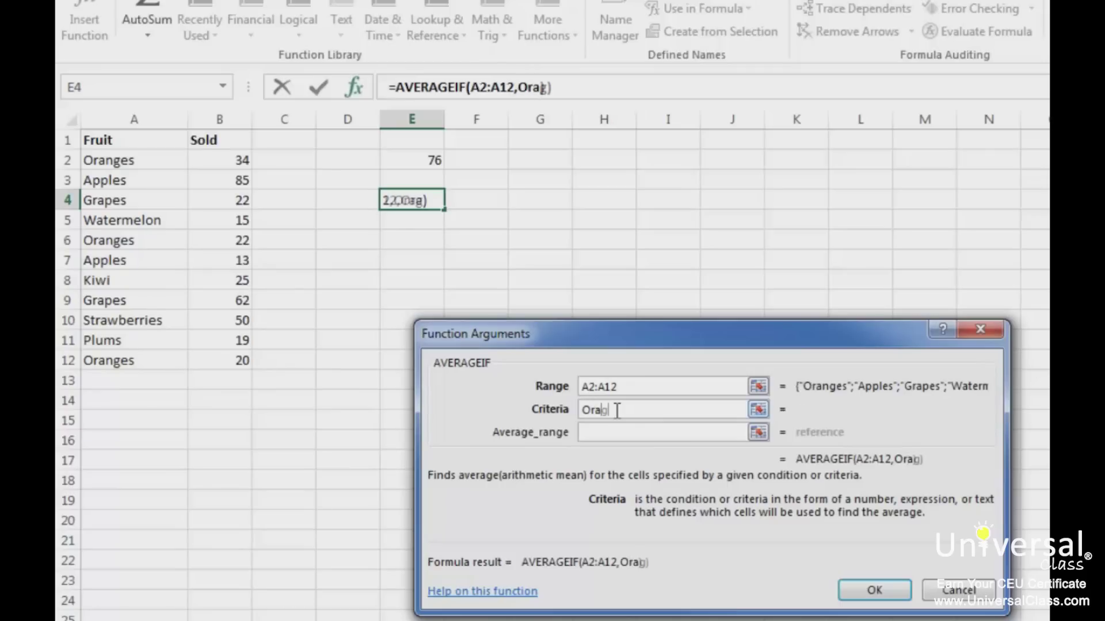
text(s)
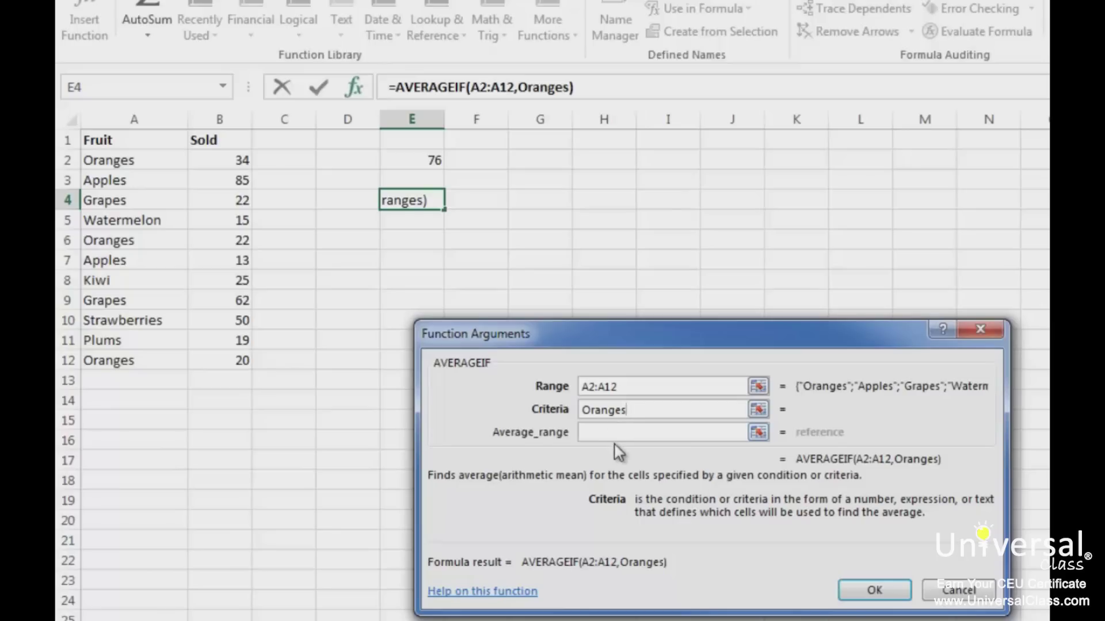
click(617, 433)
drag(241, 161, 239, 364)
click(887, 583)
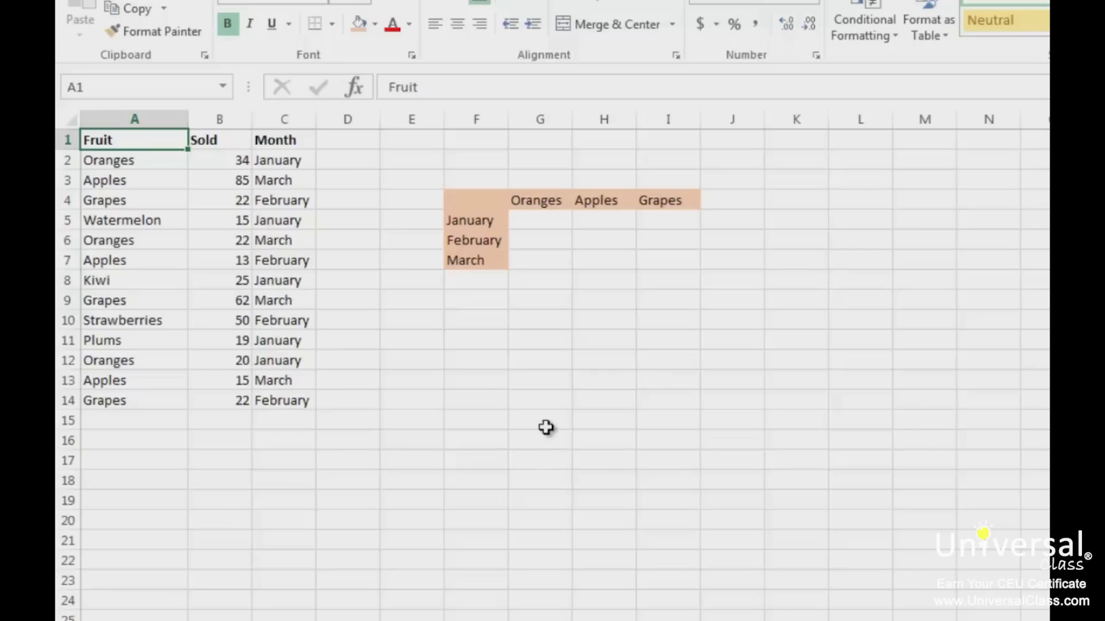
- Insert the SUMIFS function into G5 from the Math & Trig functions
click(537, 222)
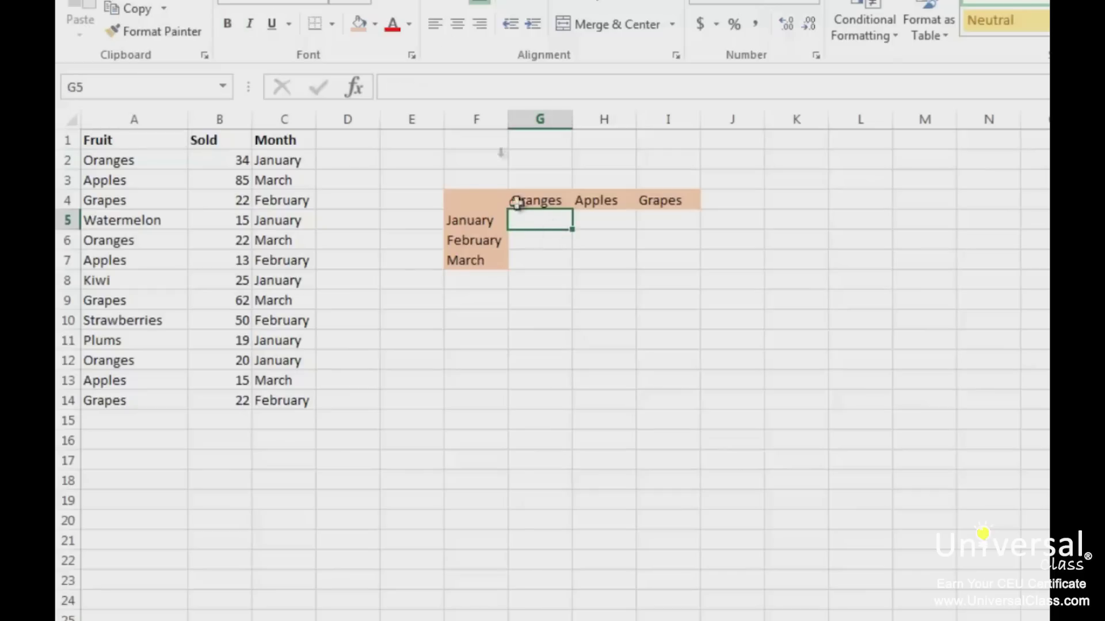
key(alt+m)
click(496, 33)
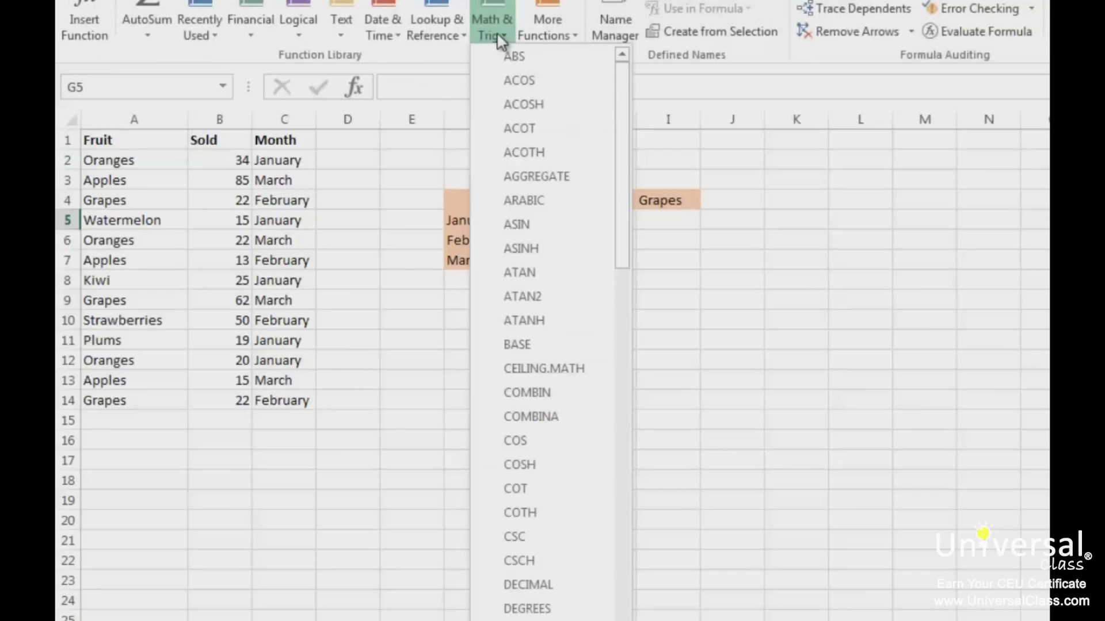
drag(623, 160, 616, 610)
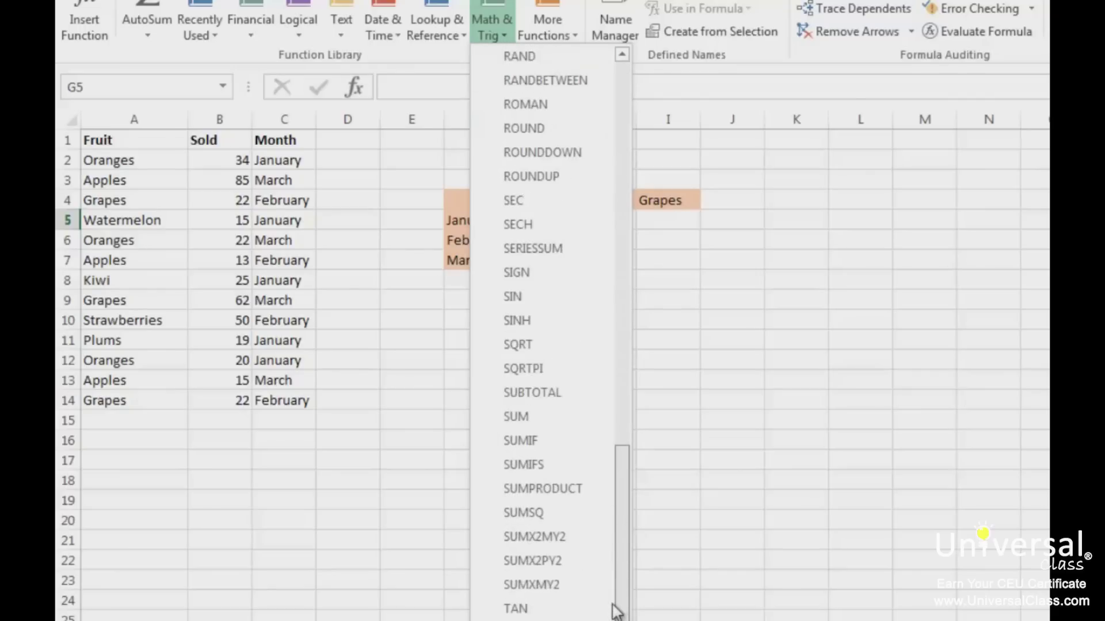
click(570, 478)
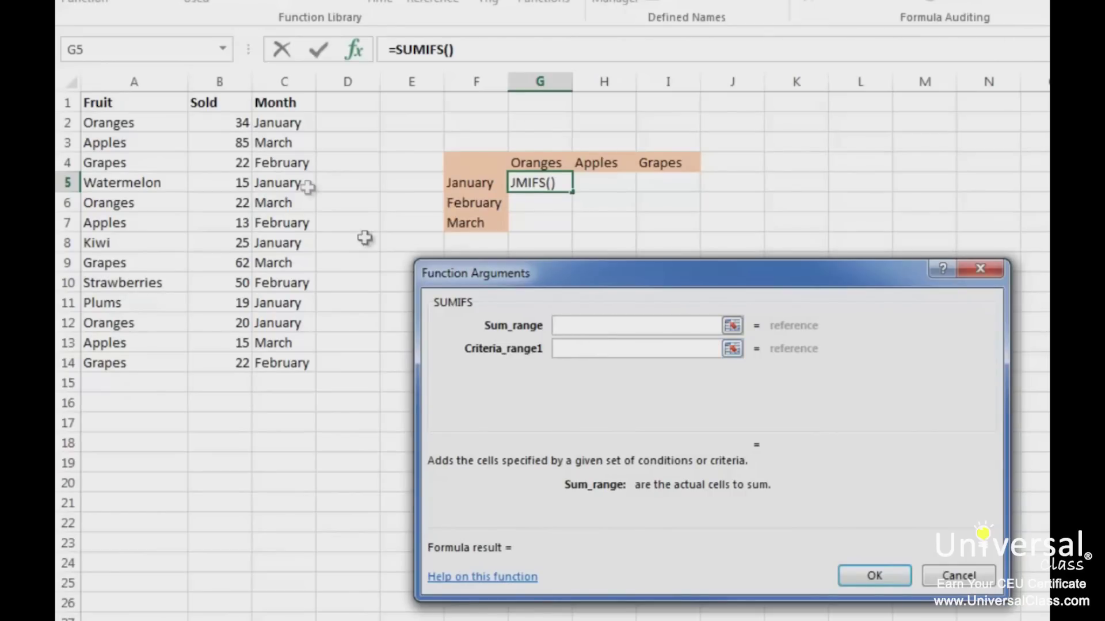
- Make SUMIFS sum B2:B14 where C2:C14 is January and A2:A14 is Oranges
drag(227, 118, 232, 370)
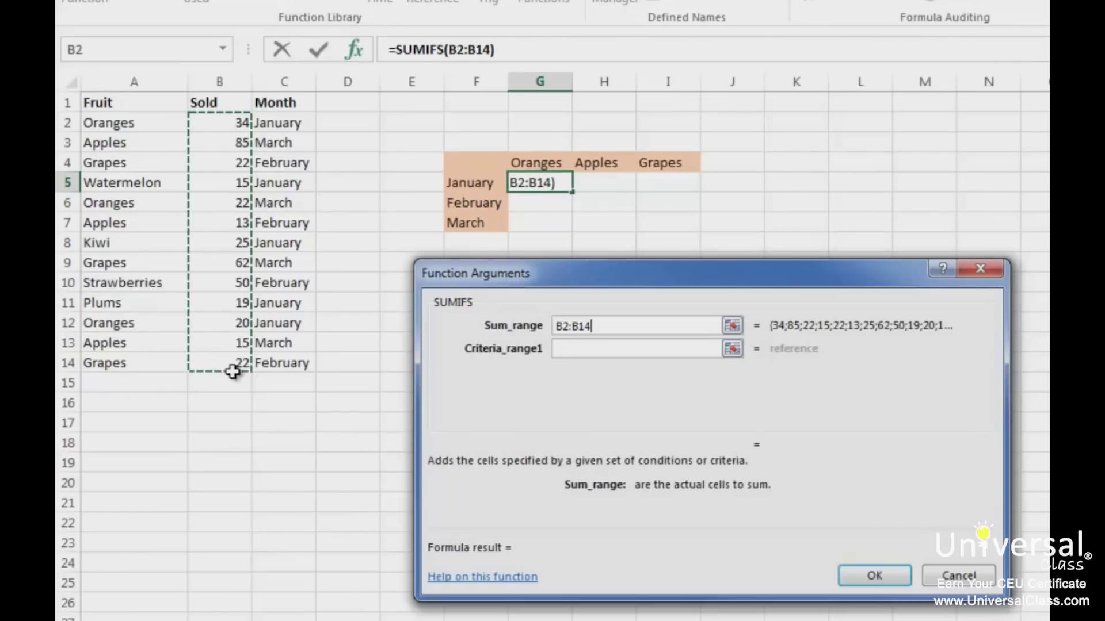
click(581, 351)
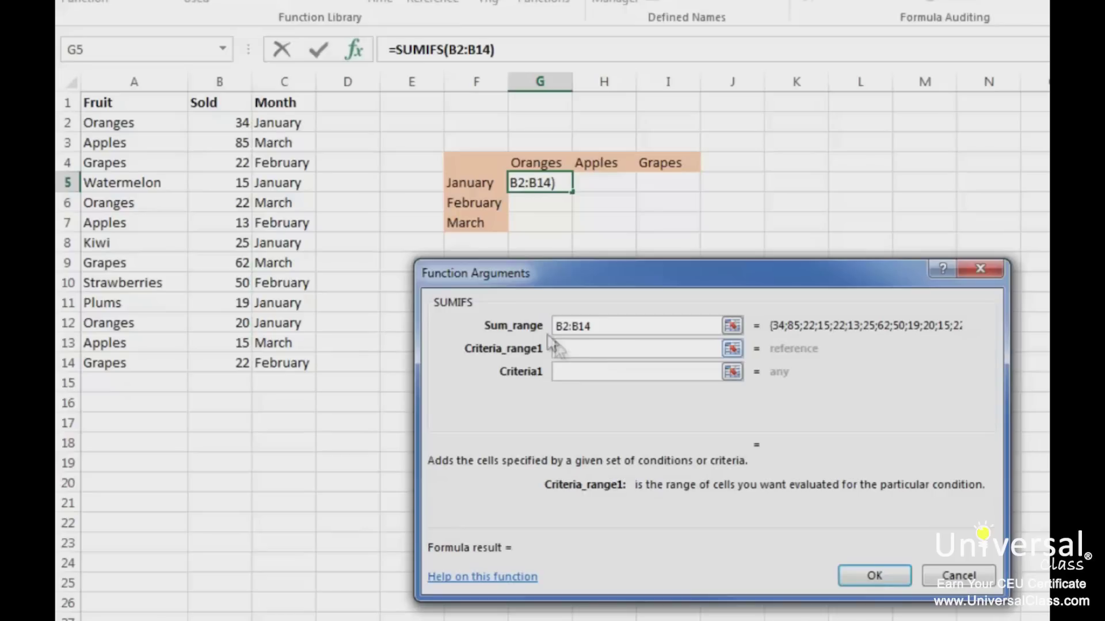
drag(286, 119, 282, 362)
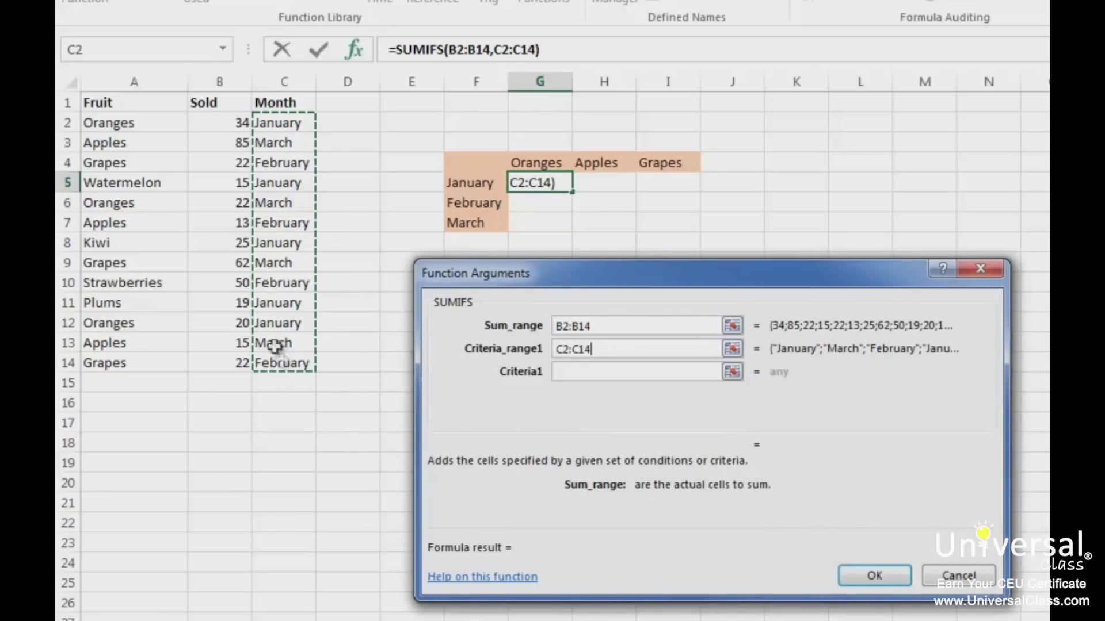
click(580, 375)
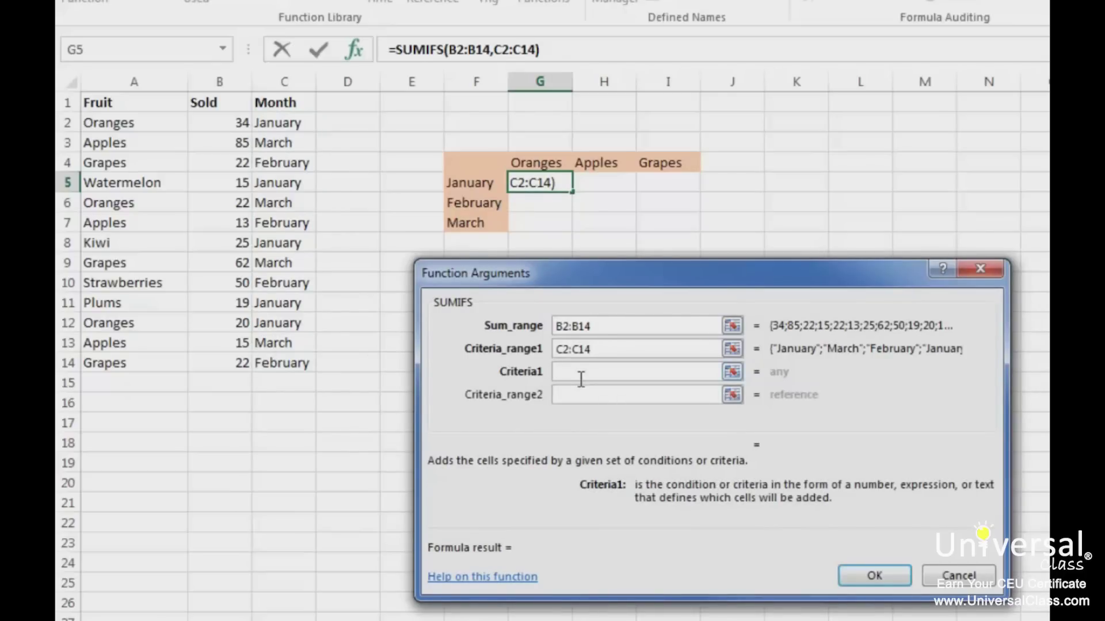
text(January)
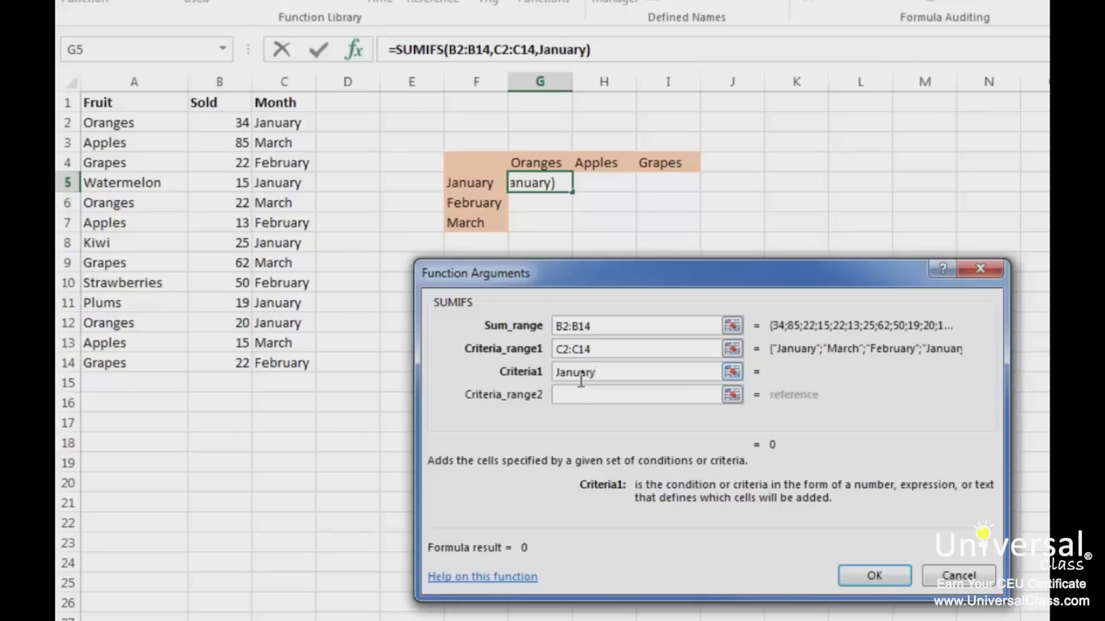
click(593, 397)
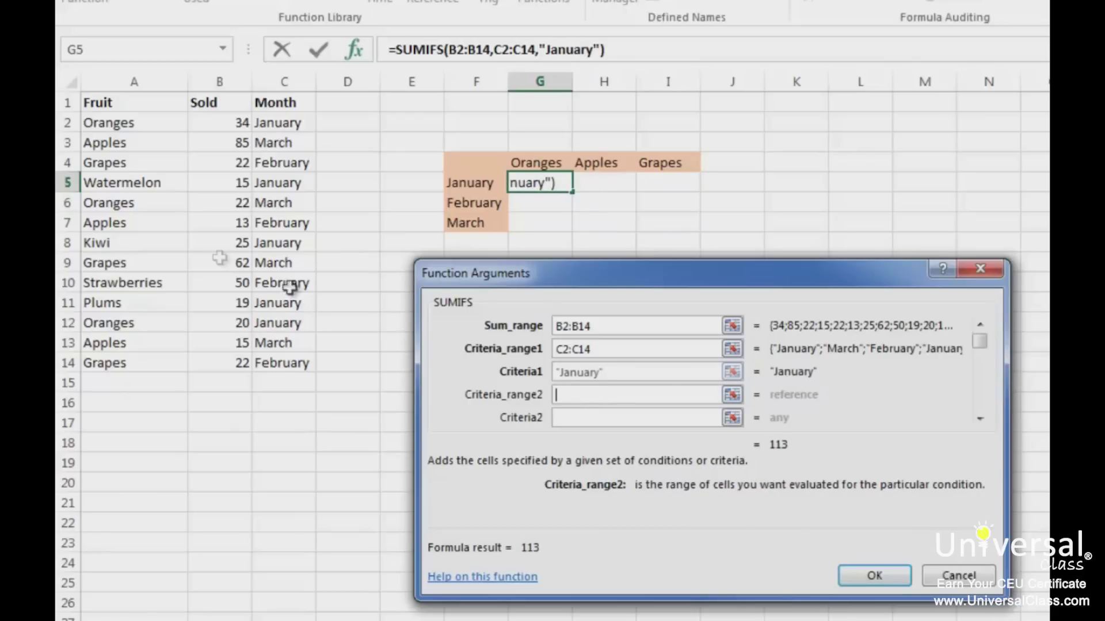
drag(123, 123, 125, 361)
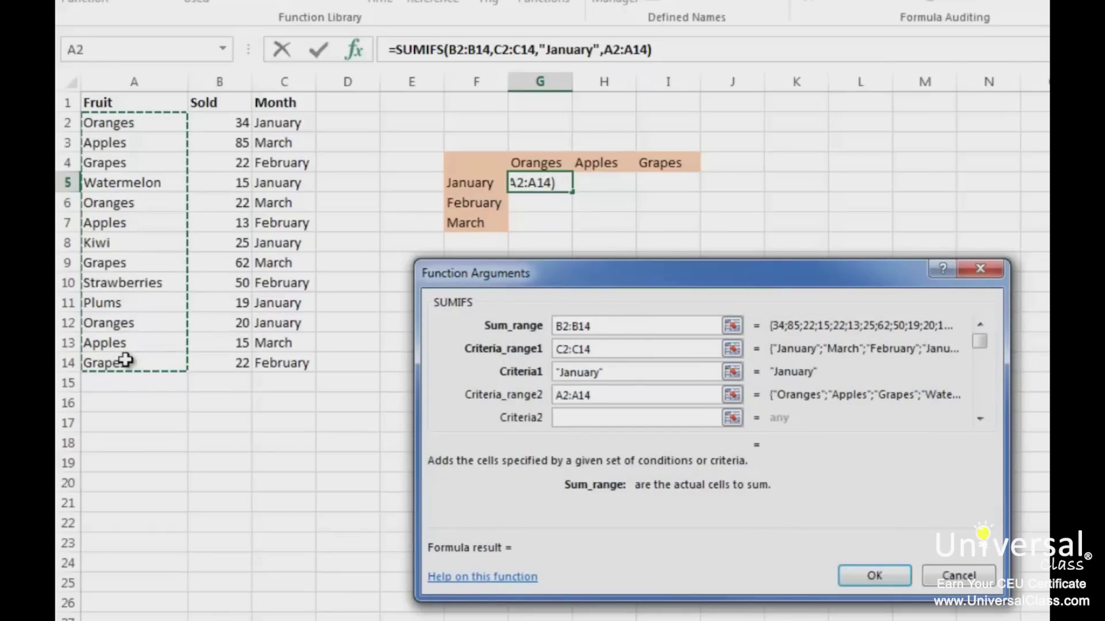
click(589, 417)
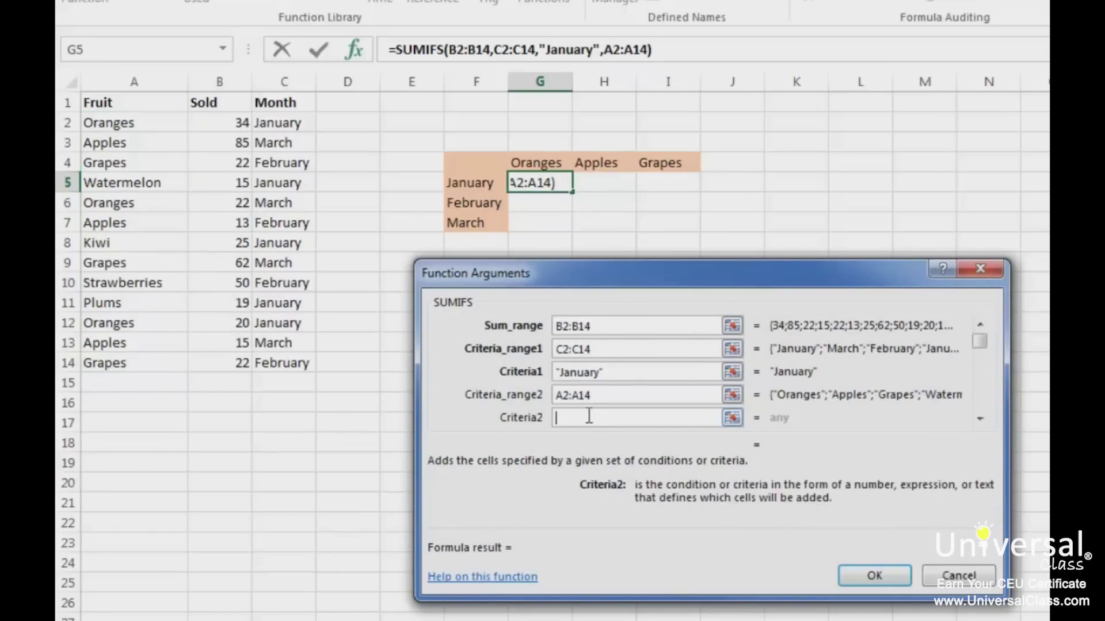
text(Oranges)
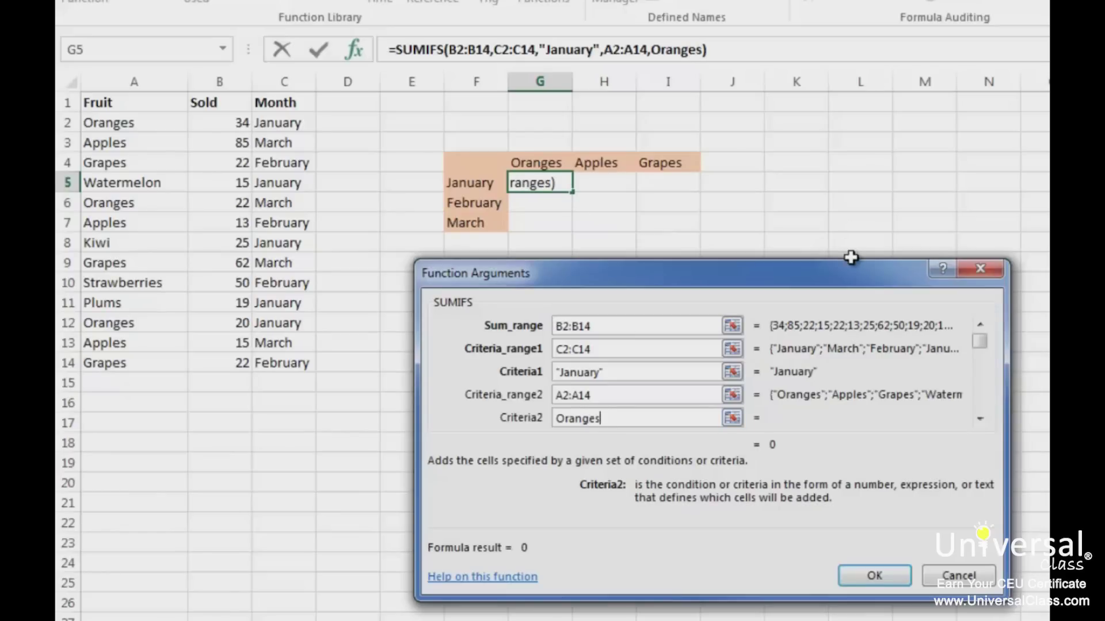
click(876, 576)
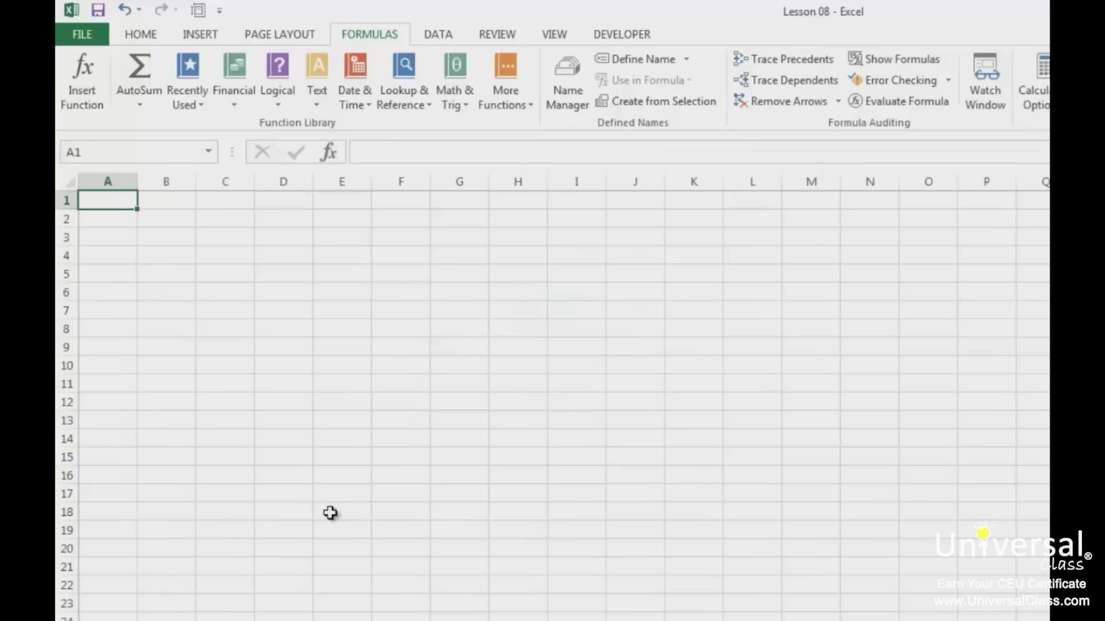
- Draw a Can (cylinder) shape spanning B4:B12
click(200, 36)
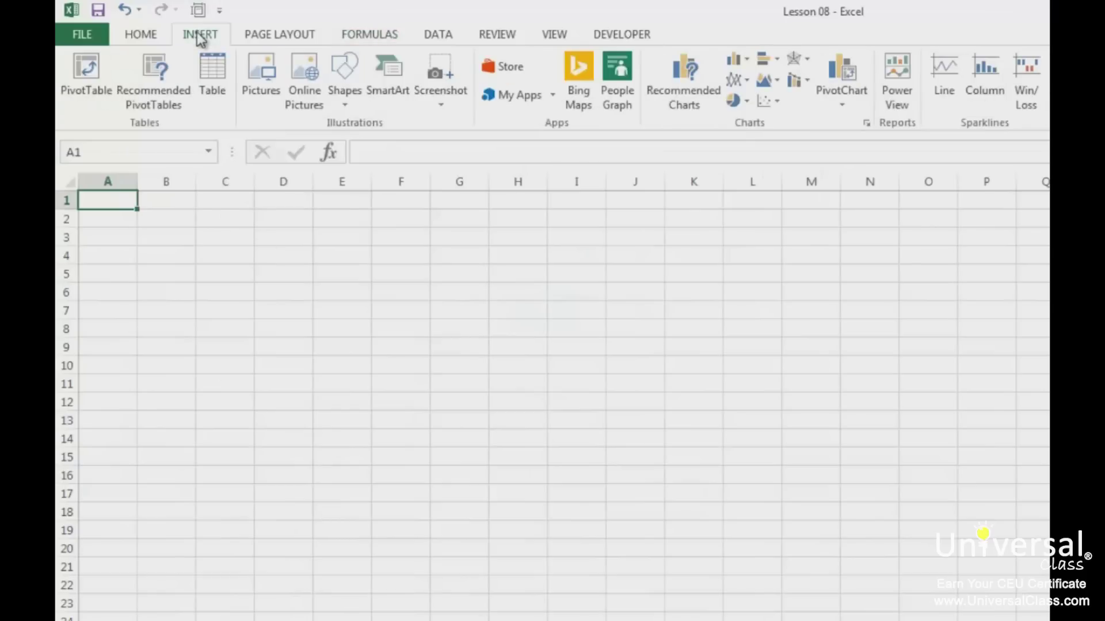
click(350, 102)
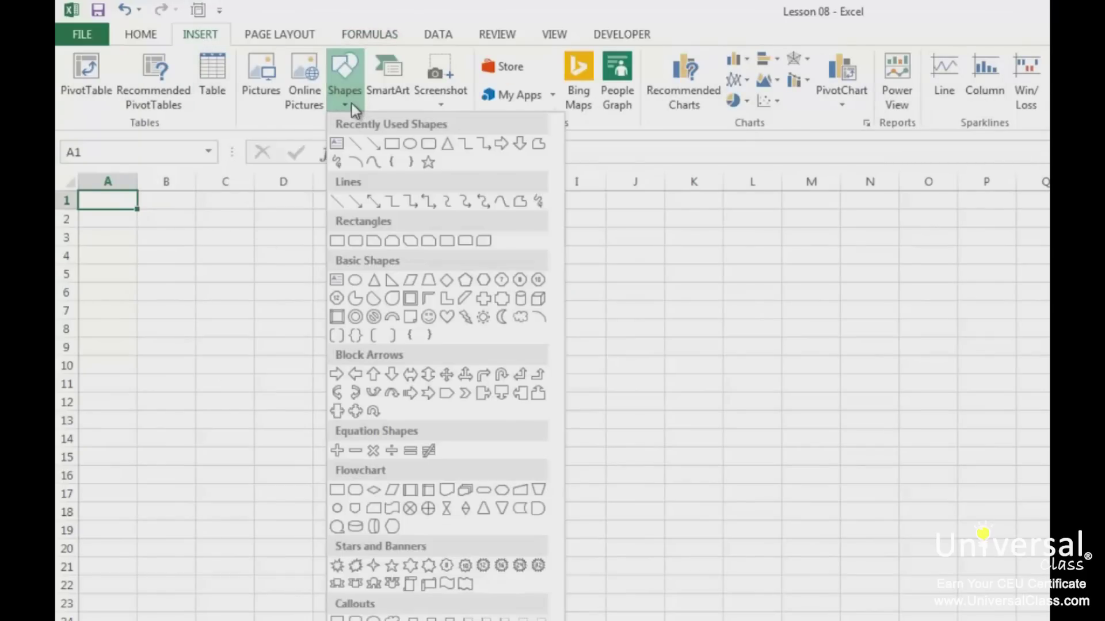
click(521, 298)
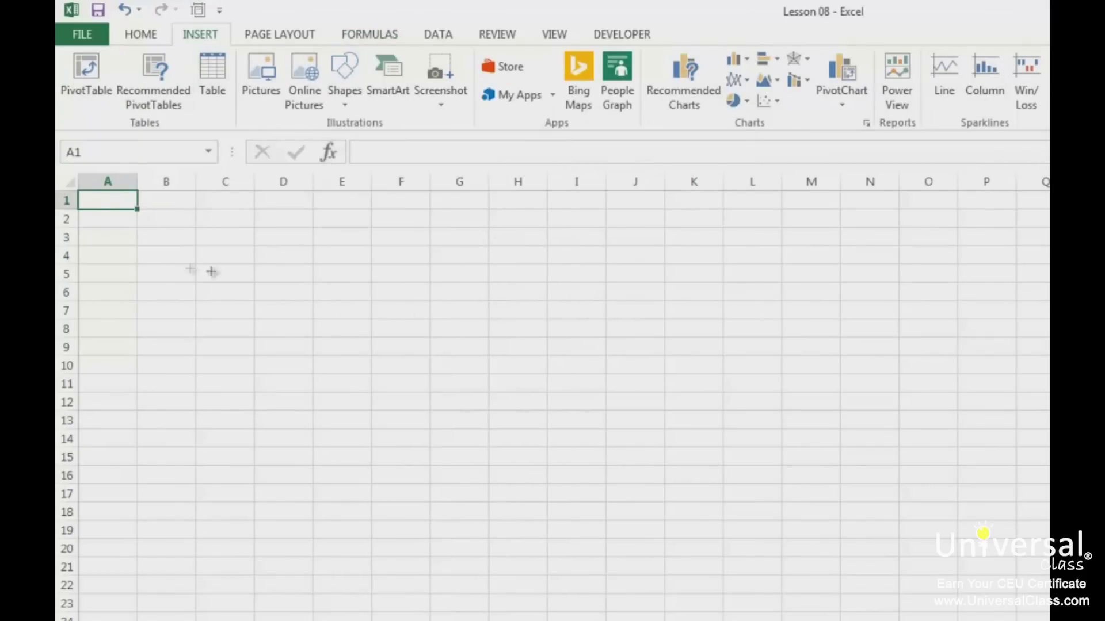
mouse_move(133, 256)
mouse_down()
mouse_move(224, 359)
mouse_move(210, 396)
mouse_up()
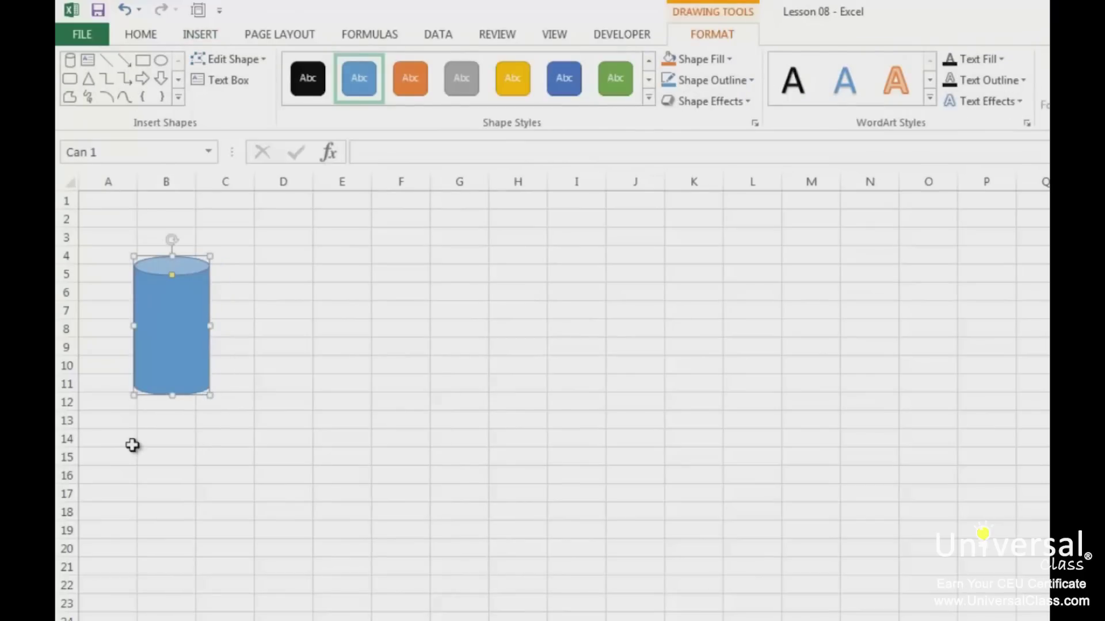
click(132, 445)
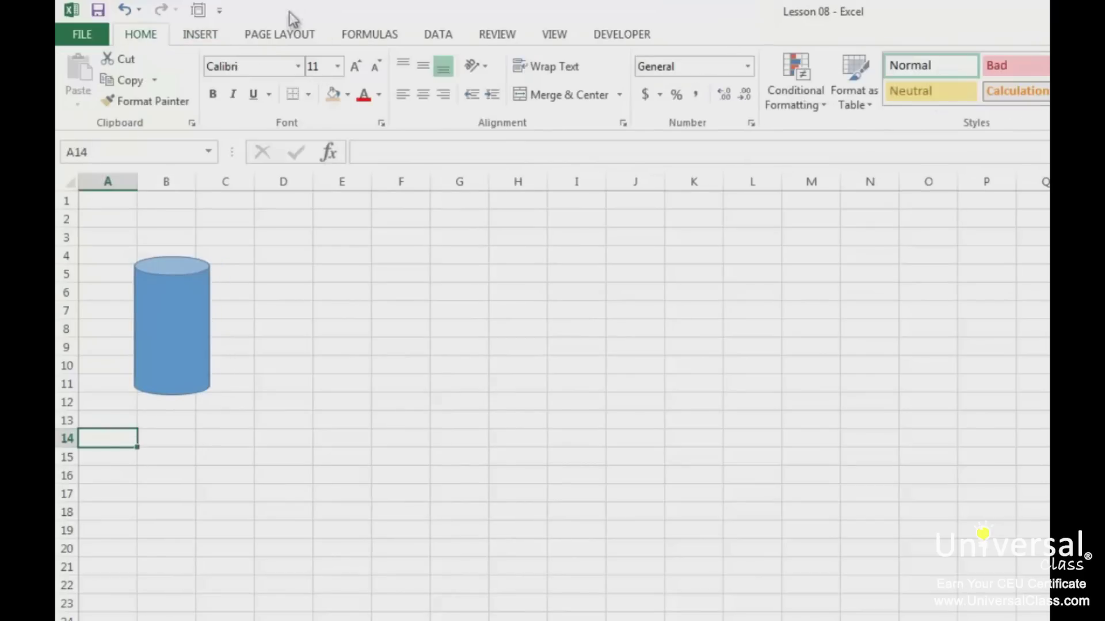
- Draw a Cube shape over B15:D21 below the cylinder
click(223, 39)
click(340, 92)
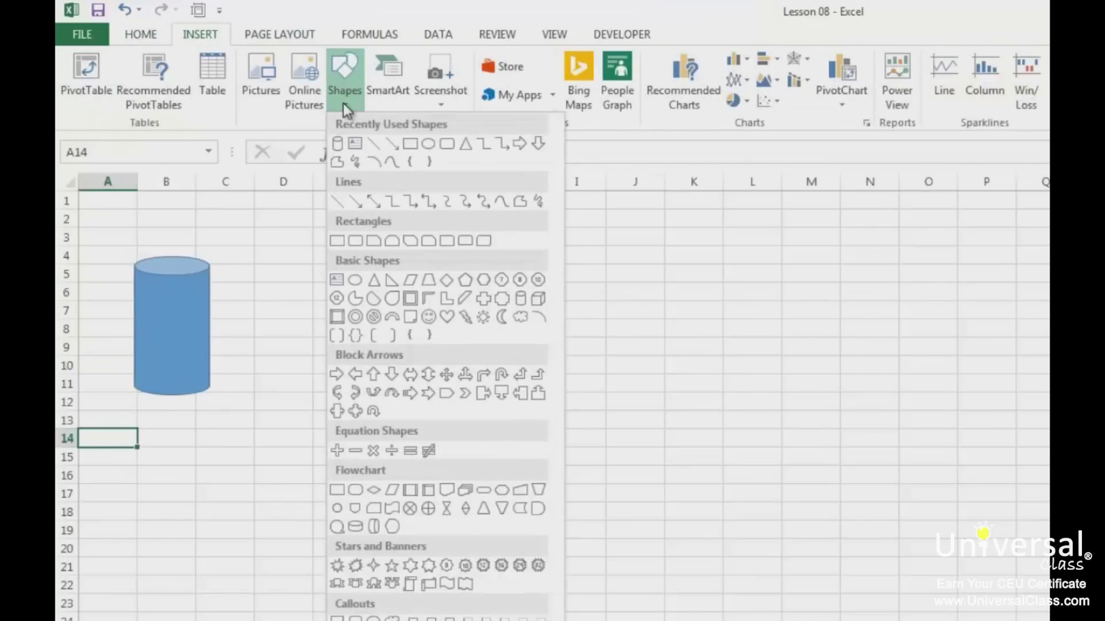
click(538, 298)
drag(129, 458, 259, 566)
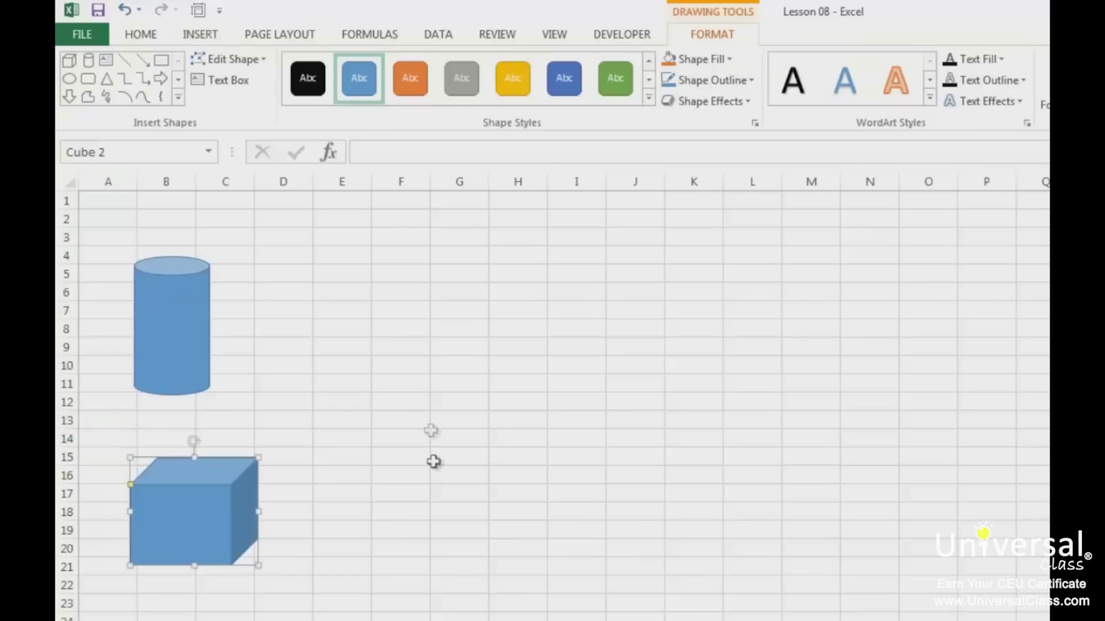
click(359, 292)
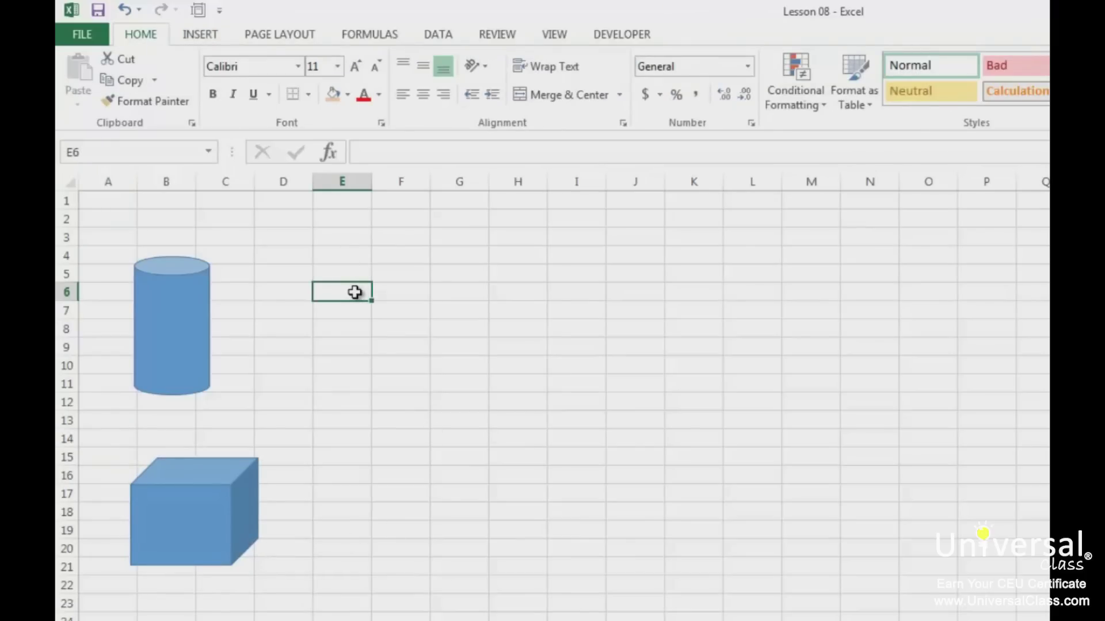
- Label the cylinder with Diameter = 5 inches and Depth = 10 inches
text(D)
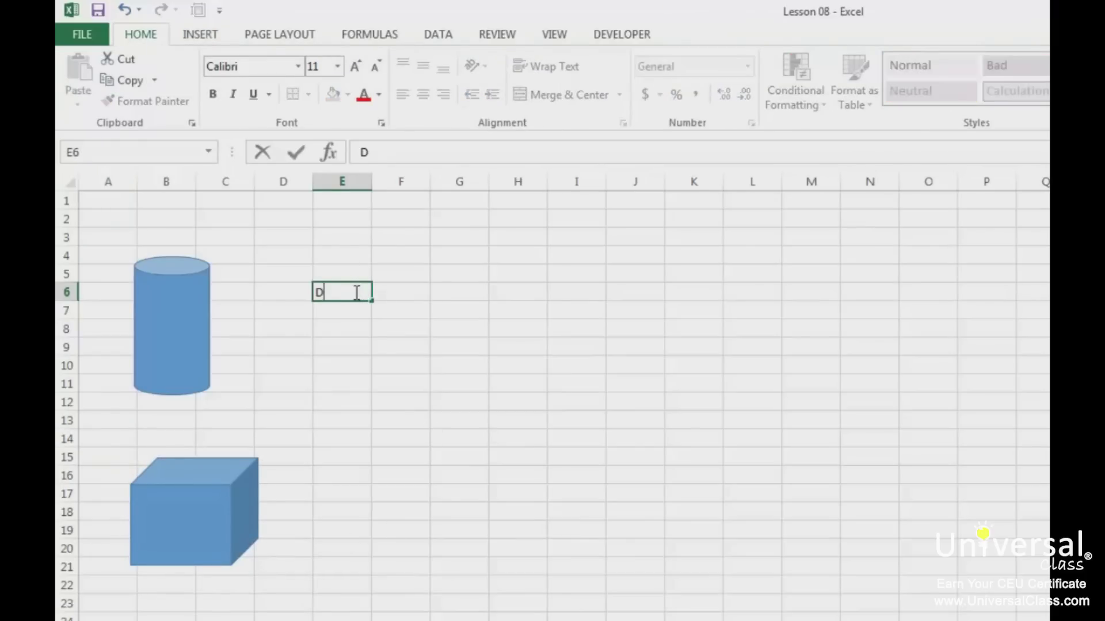
text(iameter = 5 inches)
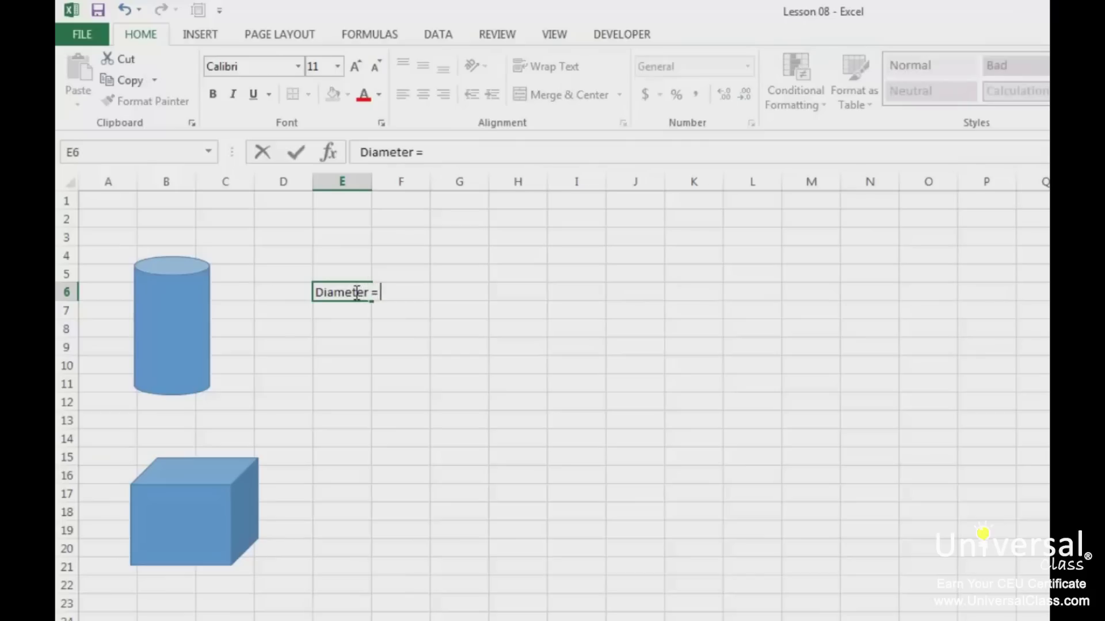
key(Return)
text(Depth = 10)
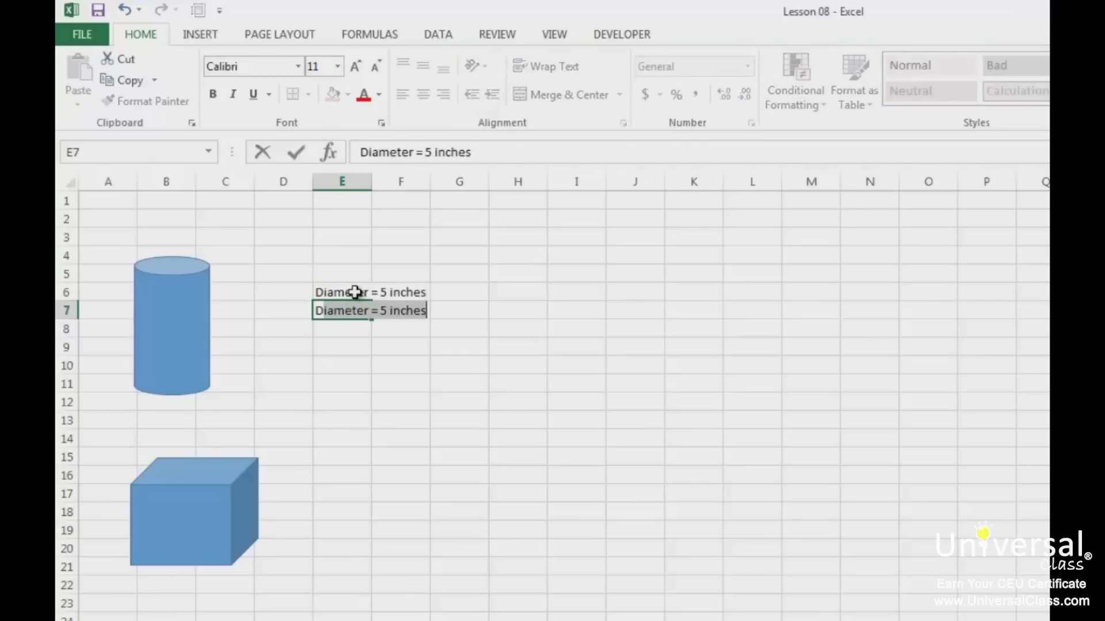
text( inches)
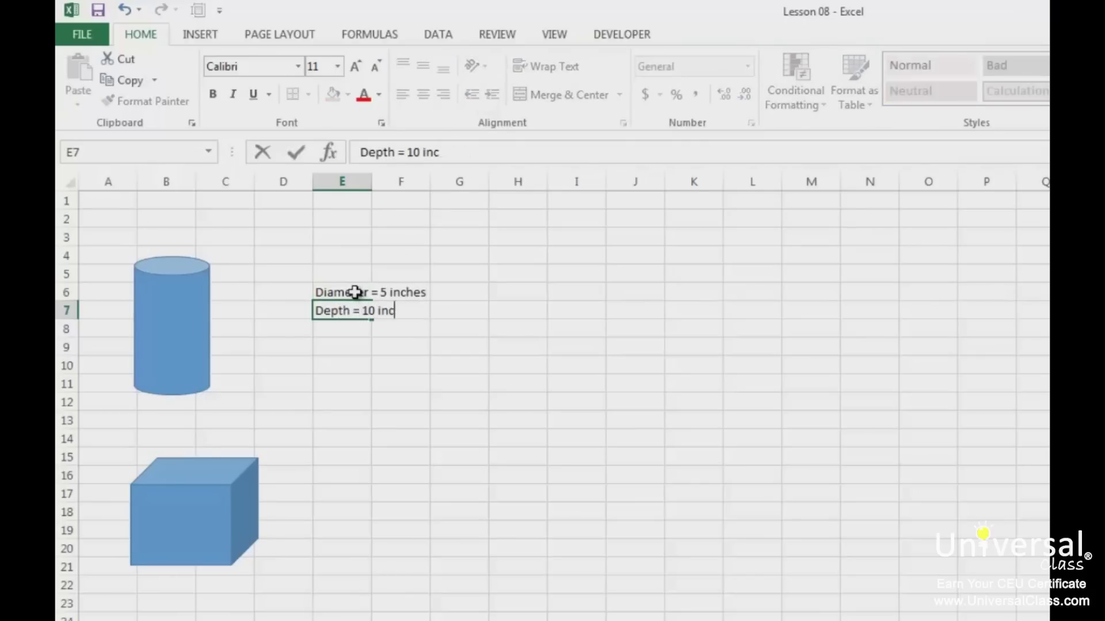
key(Return)
- Label the cube in E17:E19 with Width = 3, Length = 5, Depth = 10 inches
click(359, 495)
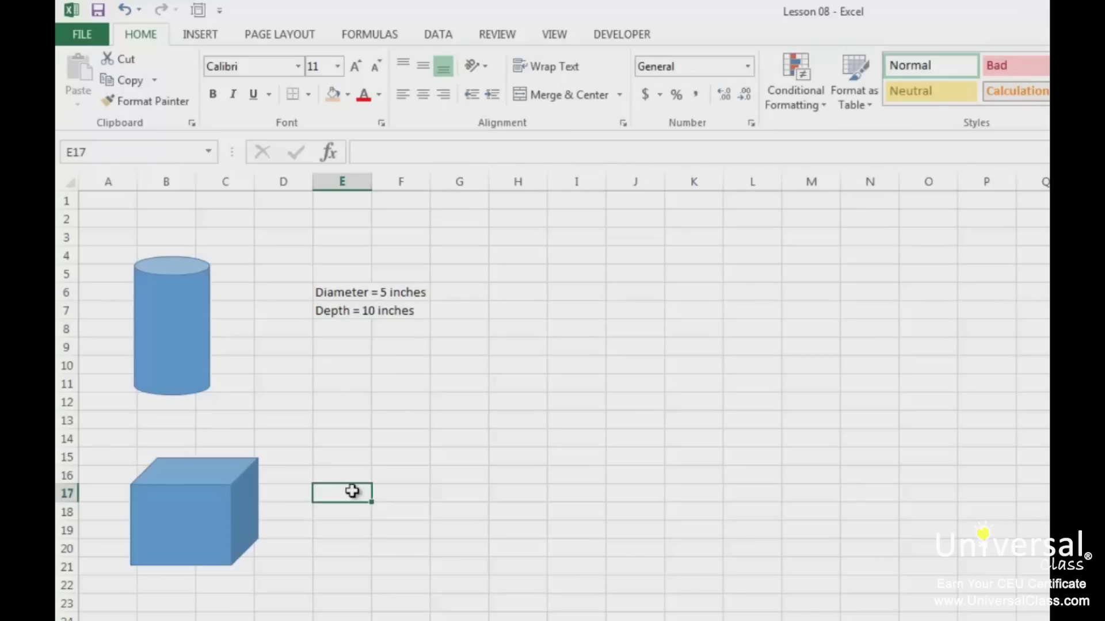
text(Wid)
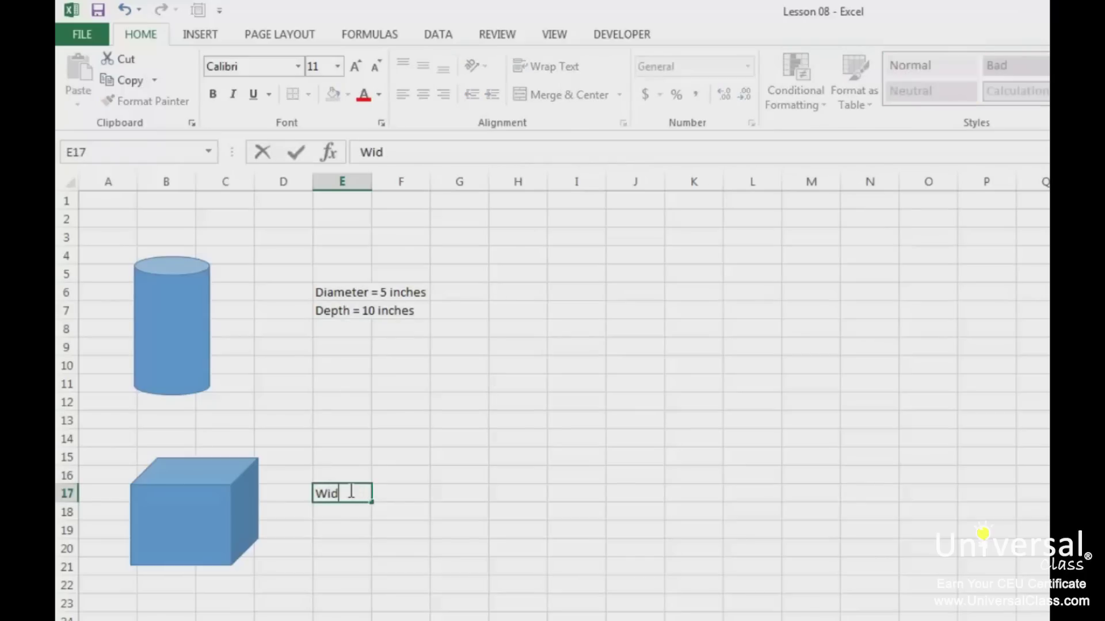
text(th = 3 inches)
key(Return)
text(Lengh)
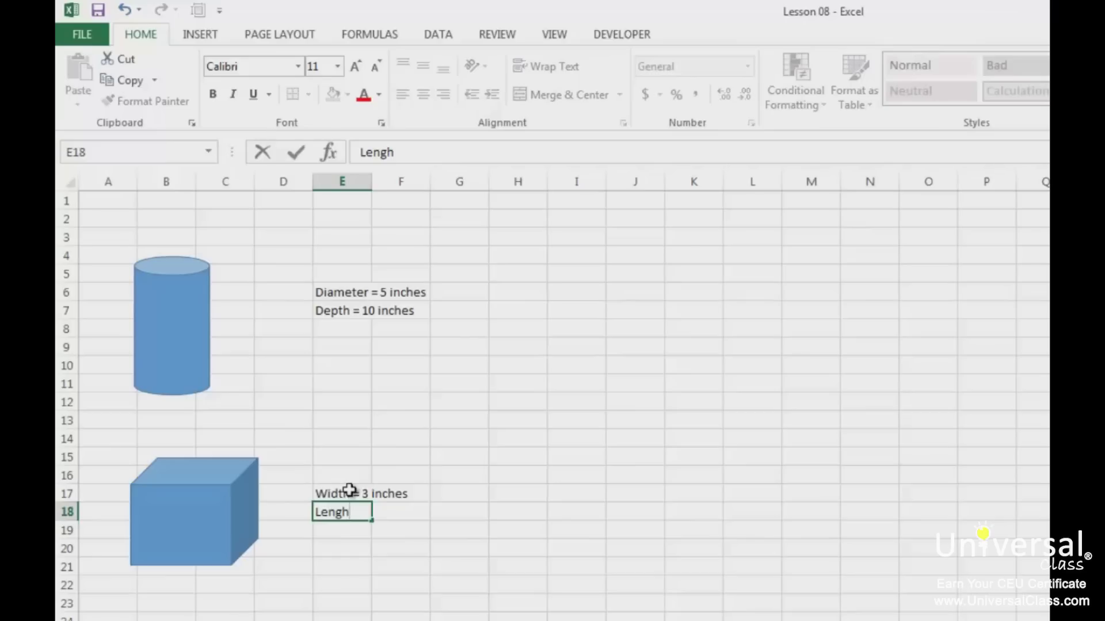
key(BackSpace)
text(th = )
text(5 insches)
key(Return)
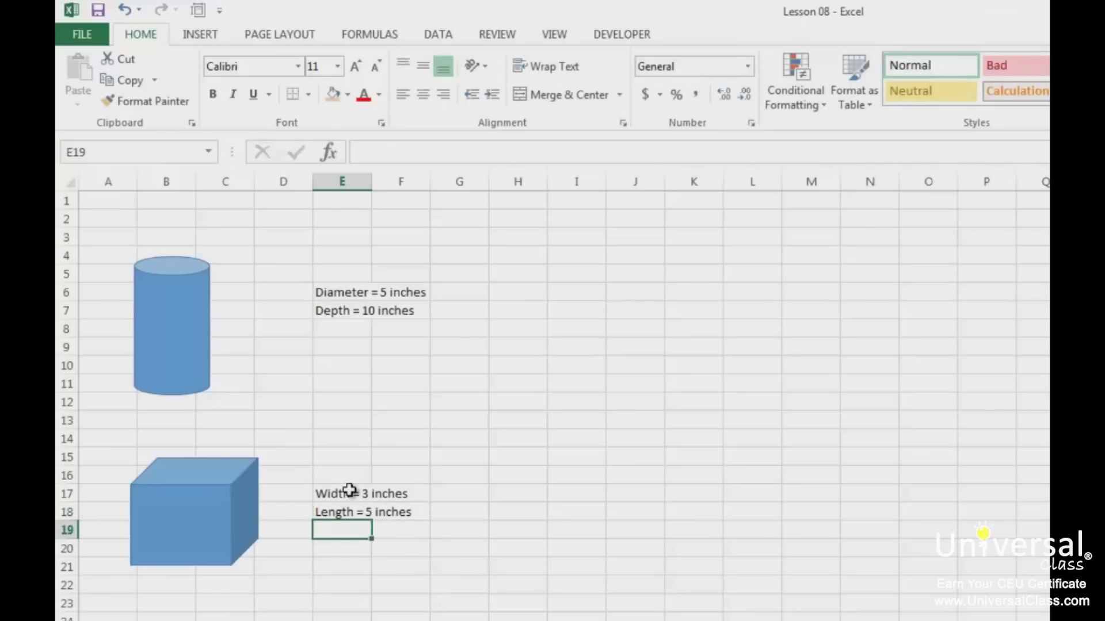
text(Depth)
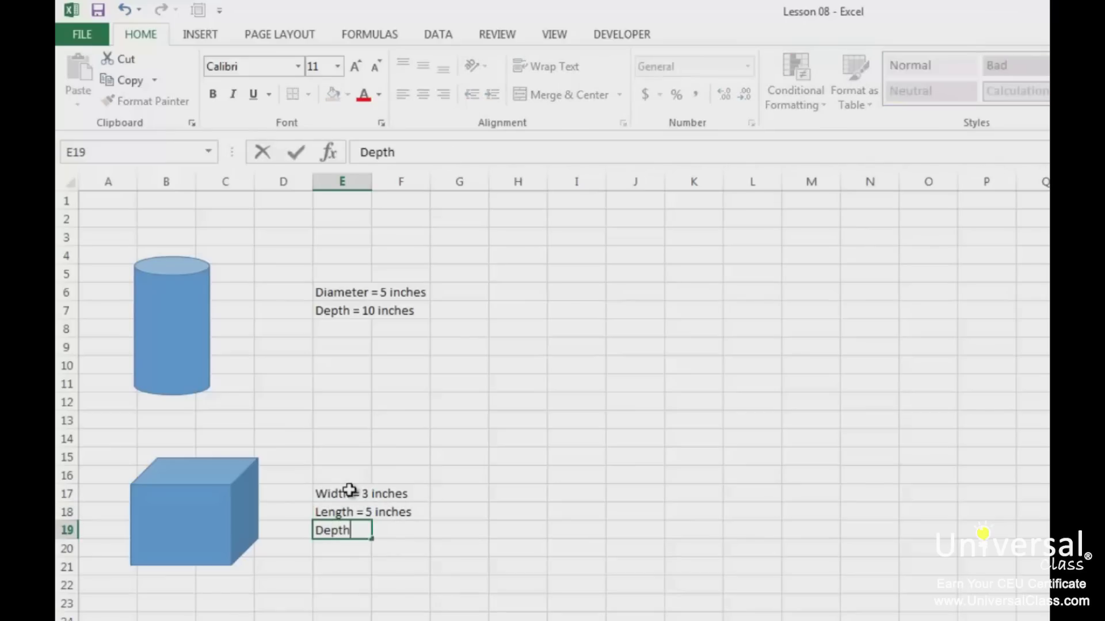
text( = 10 inches)
key(Return)
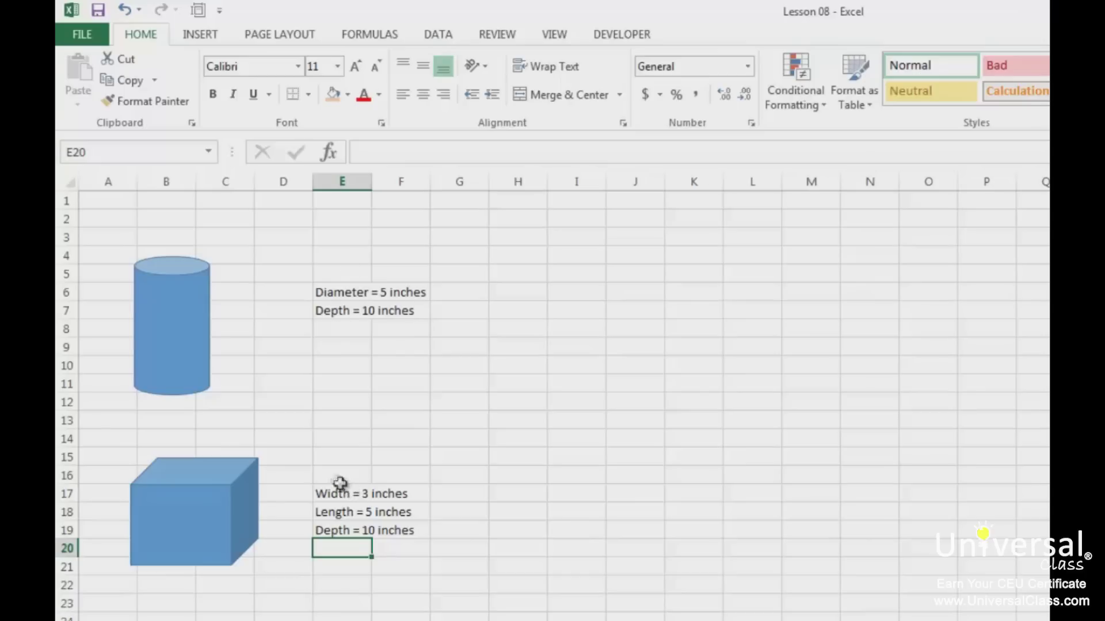
click(381, 33)
- Enter =PI()*5 in I6 for the cylinder's circumference, giving 15.70796
click(565, 290)
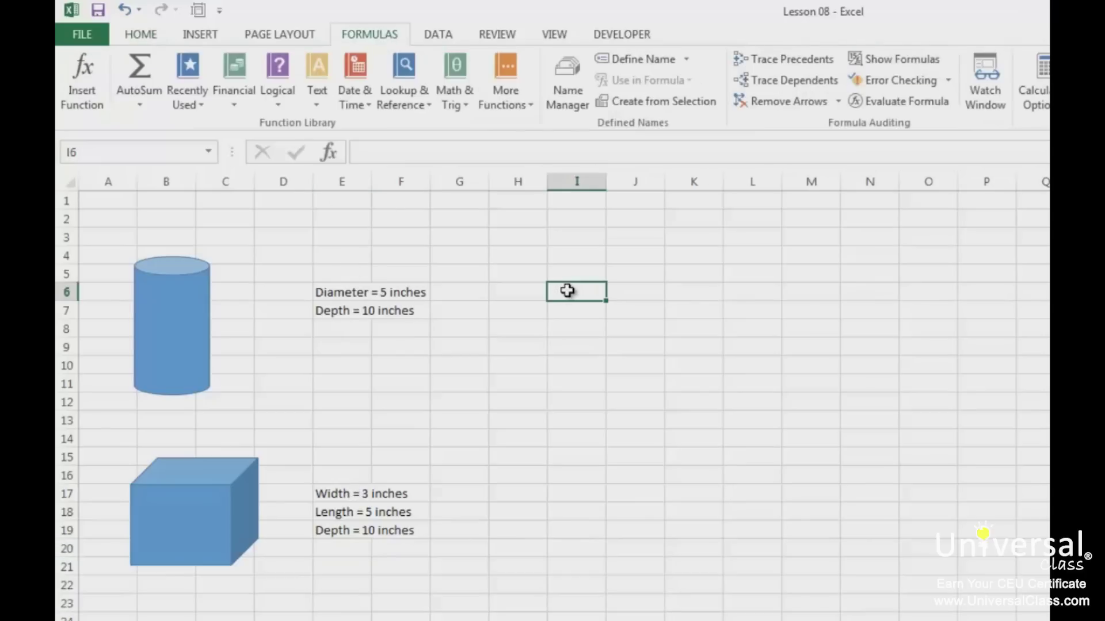
click(466, 104)
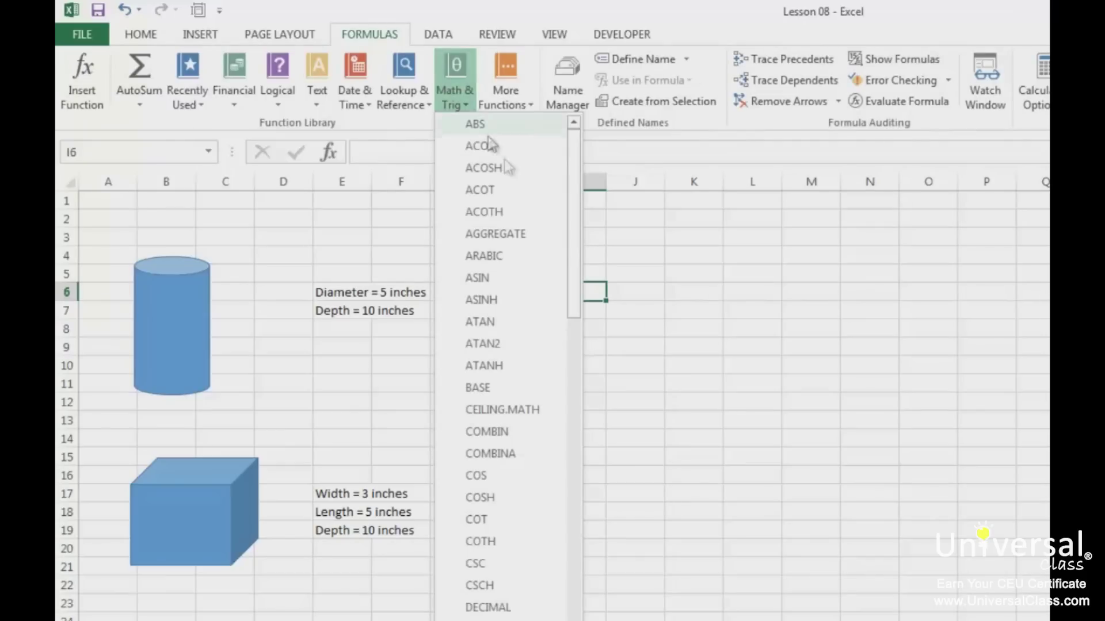
drag(572, 207, 581, 446)
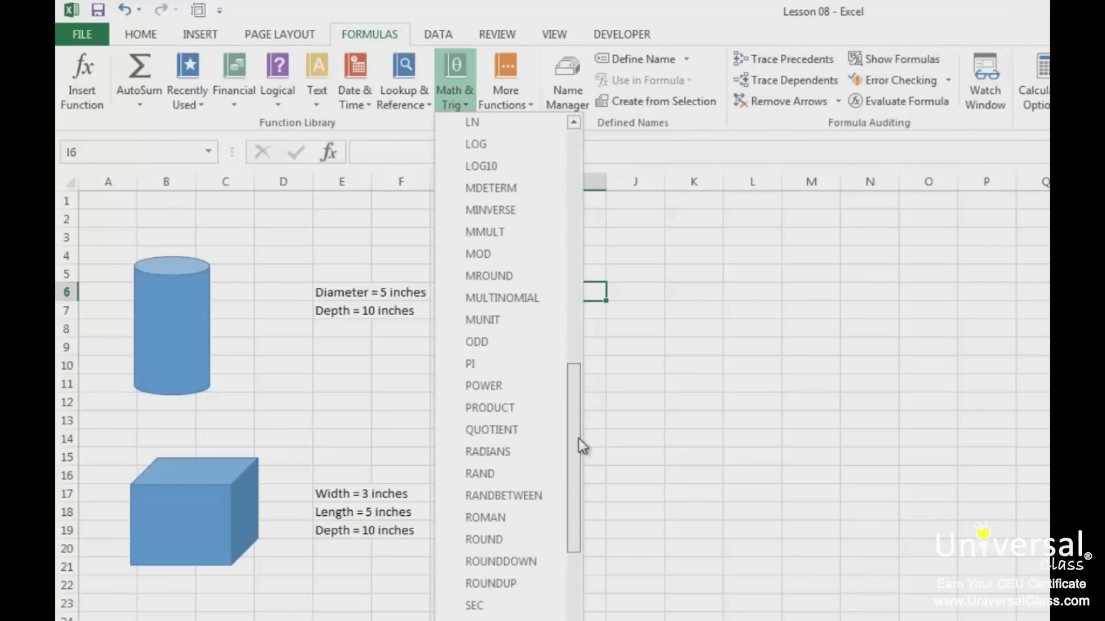
click(523, 364)
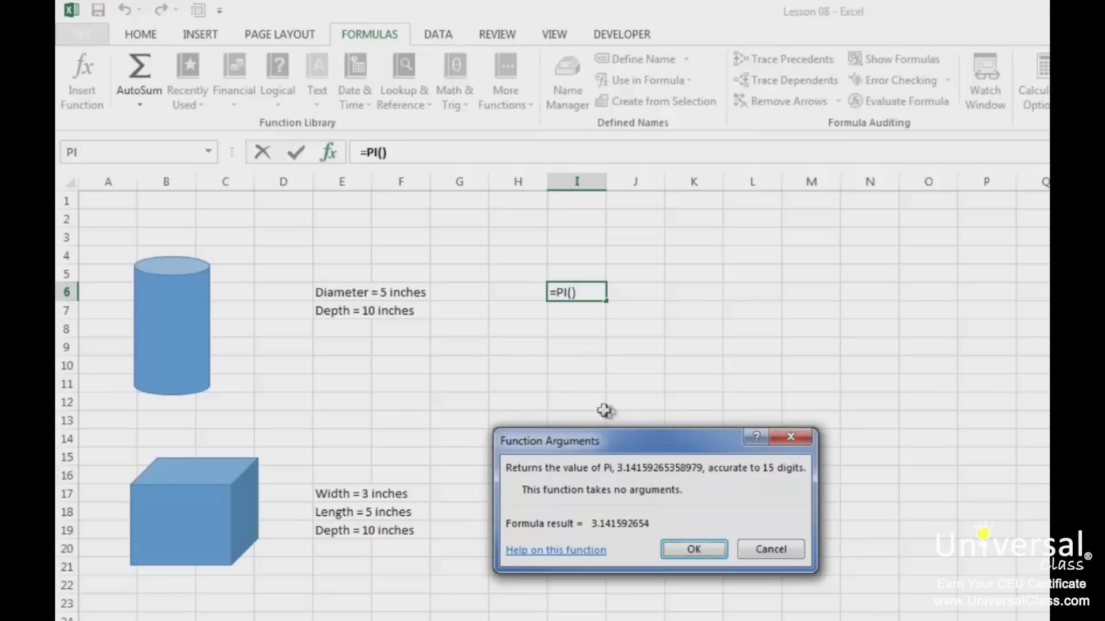
click(695, 551)
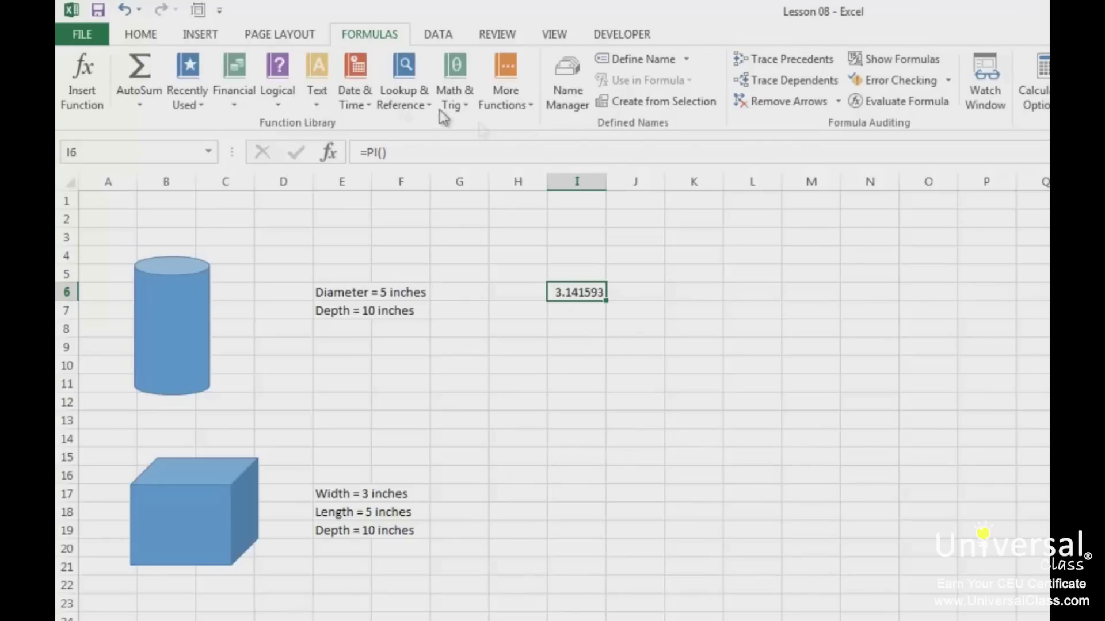
click(410, 151)
text(*)
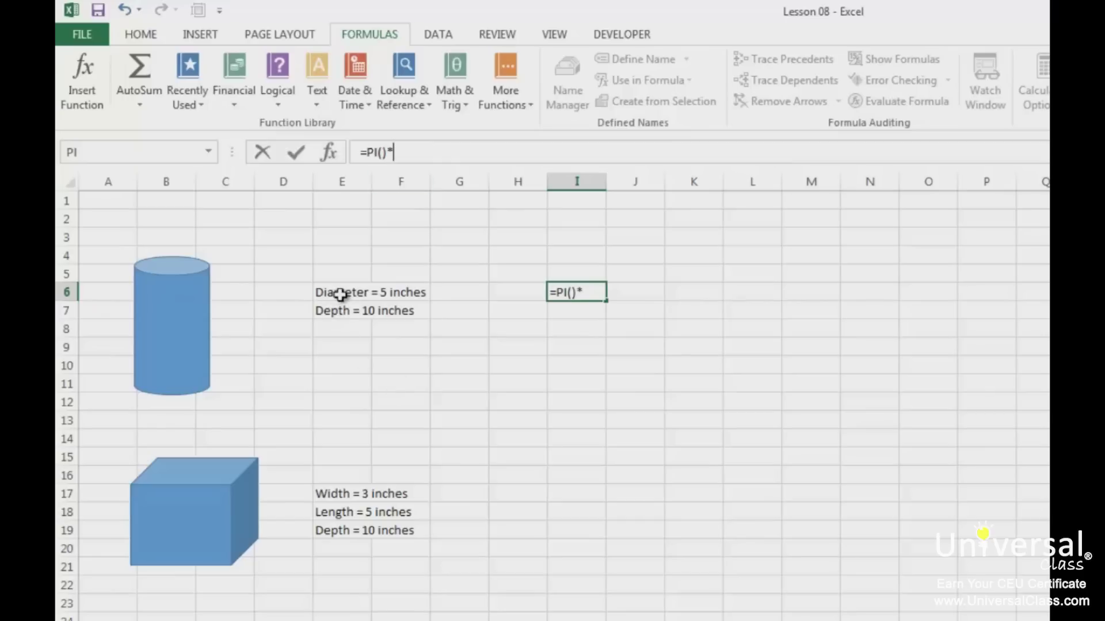
text(5)
key(Return)
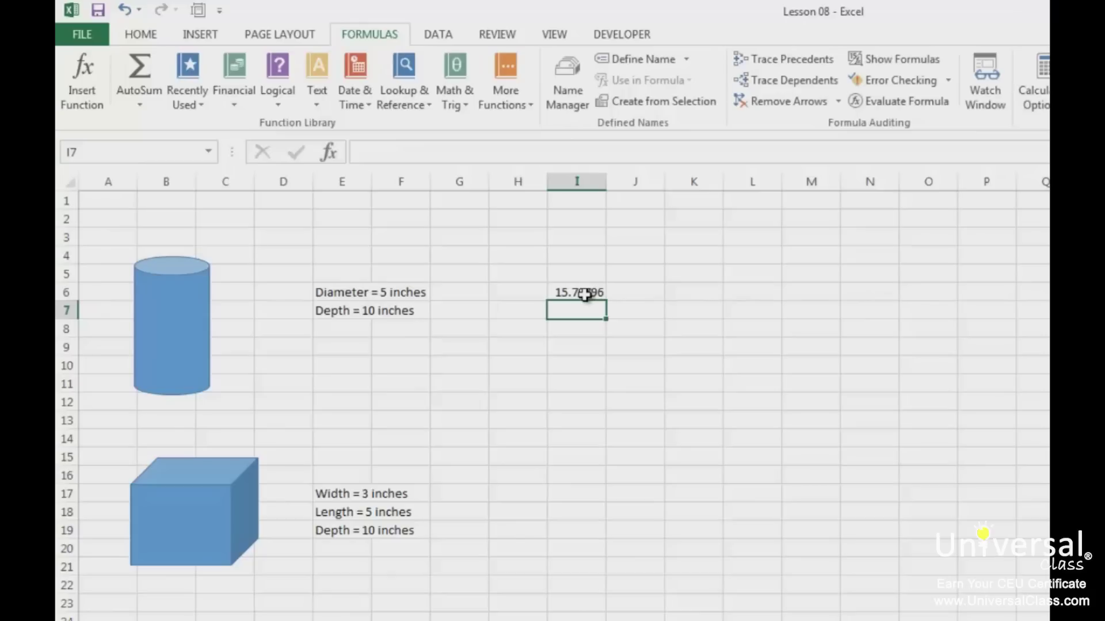
click(528, 292)
- Type Circumference in H6 and widen column H to fit the word
text(Circumference)
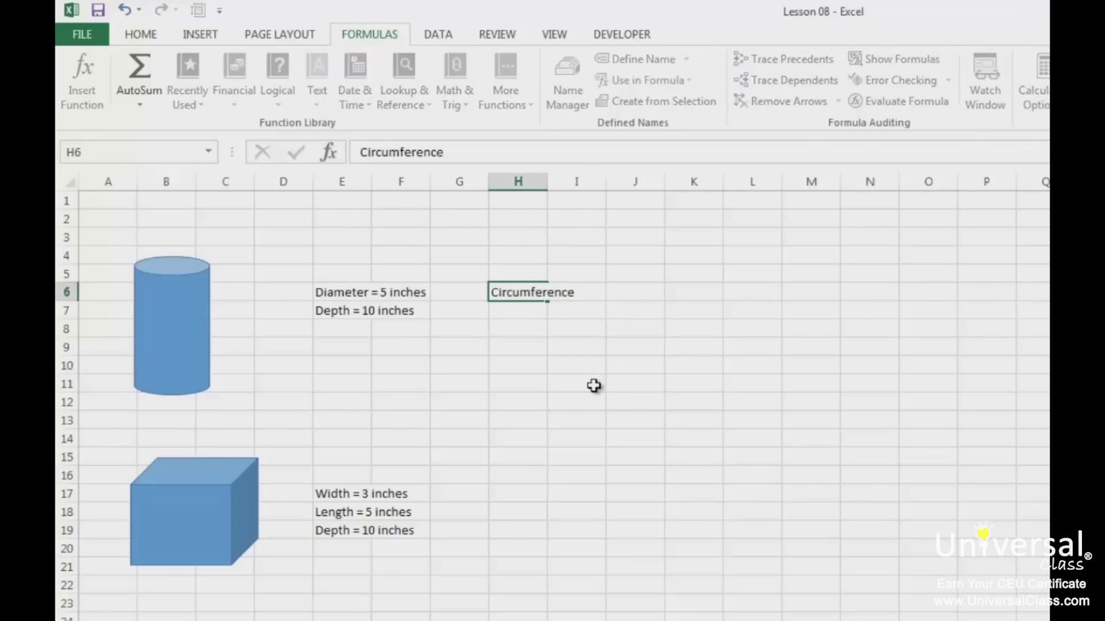
key(Return)
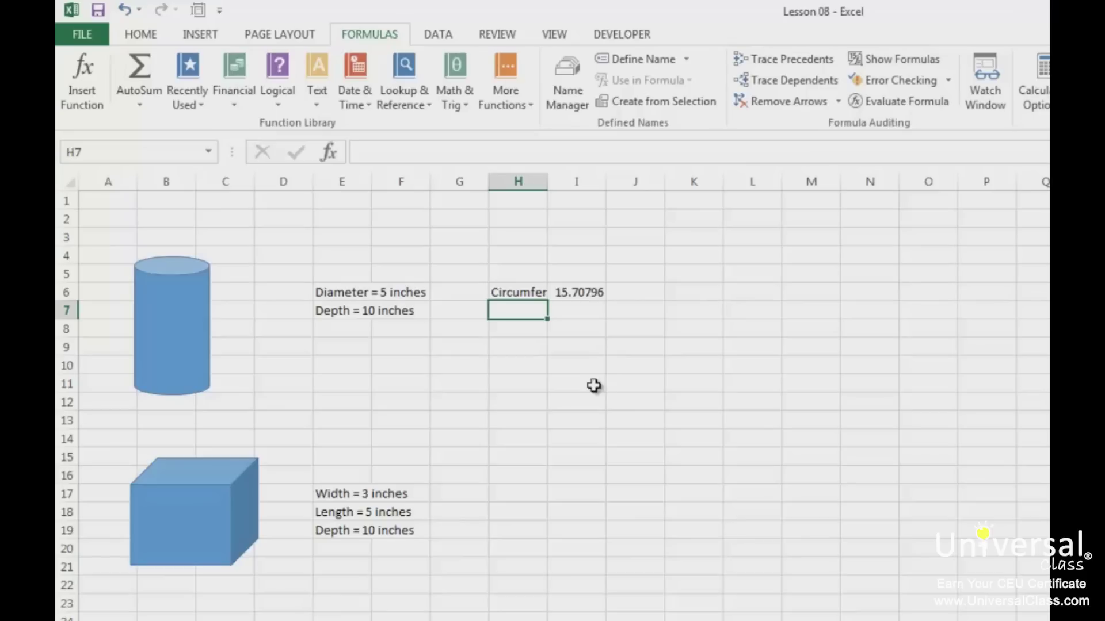
drag(547, 183, 614, 205)
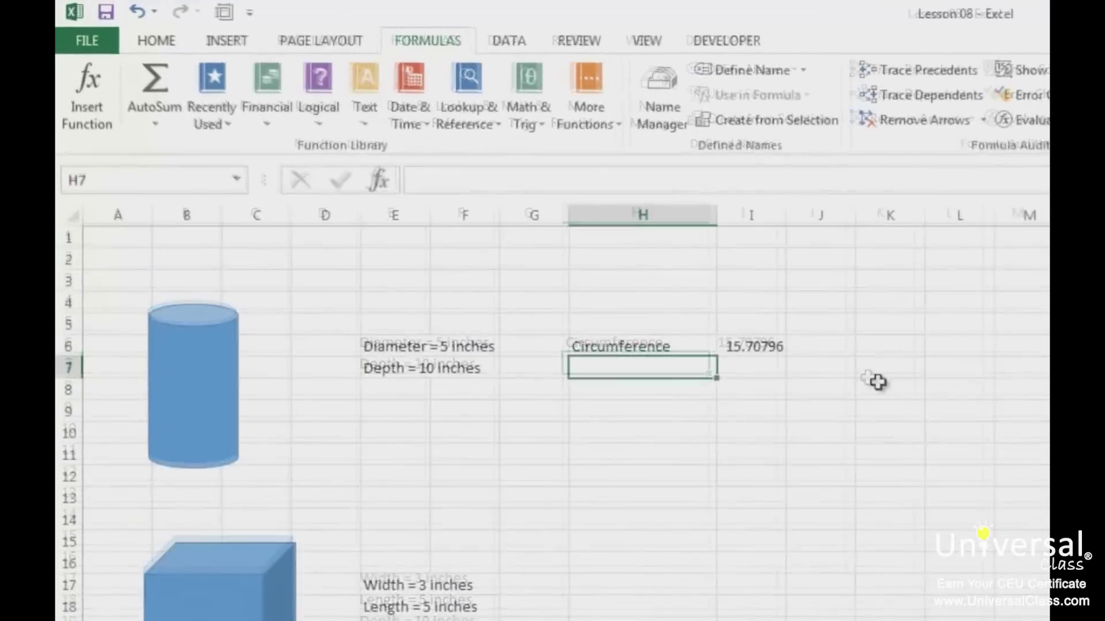
- Enter =PI()*(5/2)^2 in H7 and move the 19.63495 result into I7
click(540, 222)
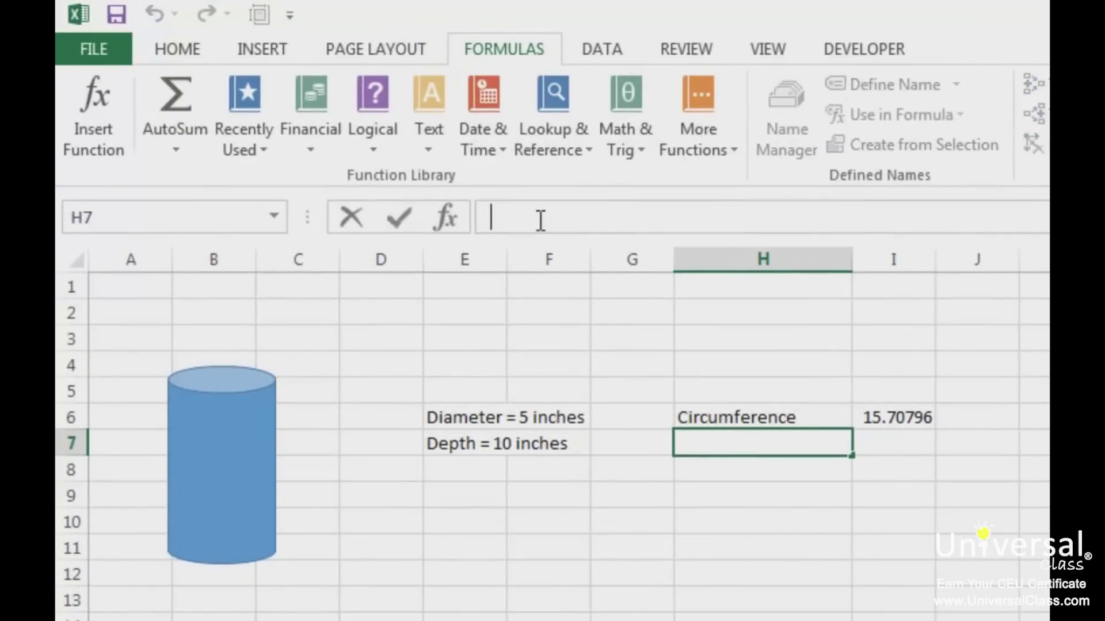
text(=pi())
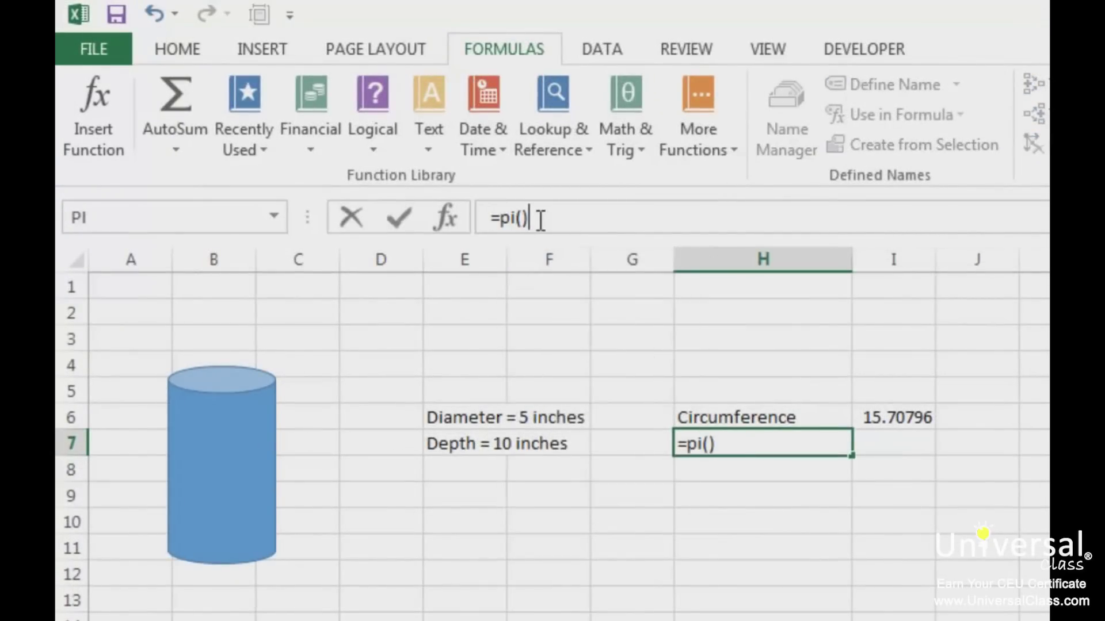
text(*(5/2))
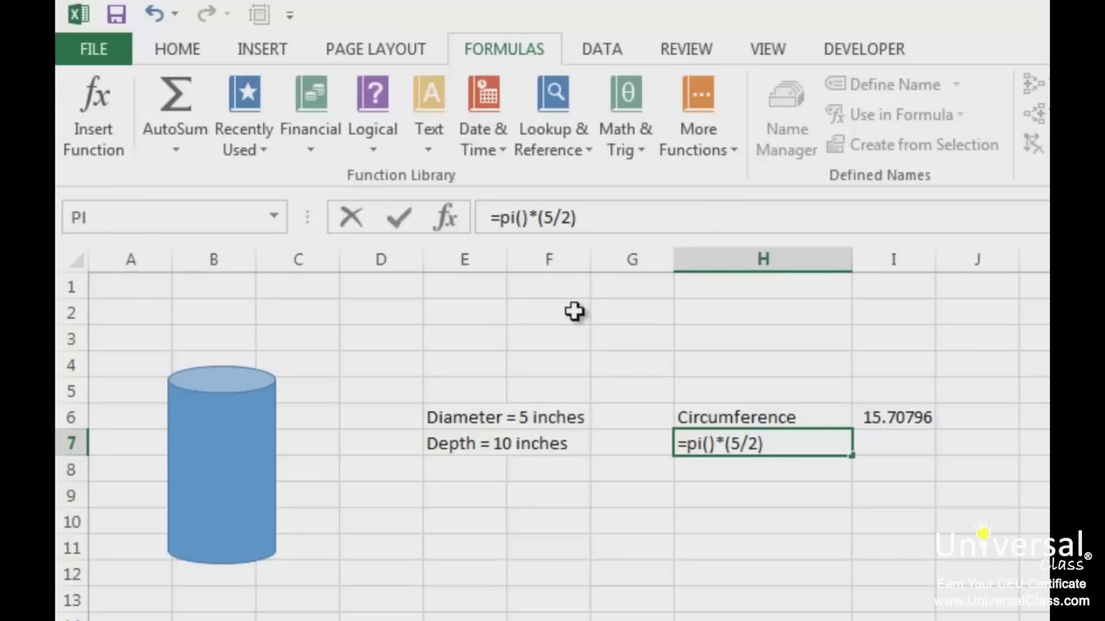
text(^2)
key(Return)
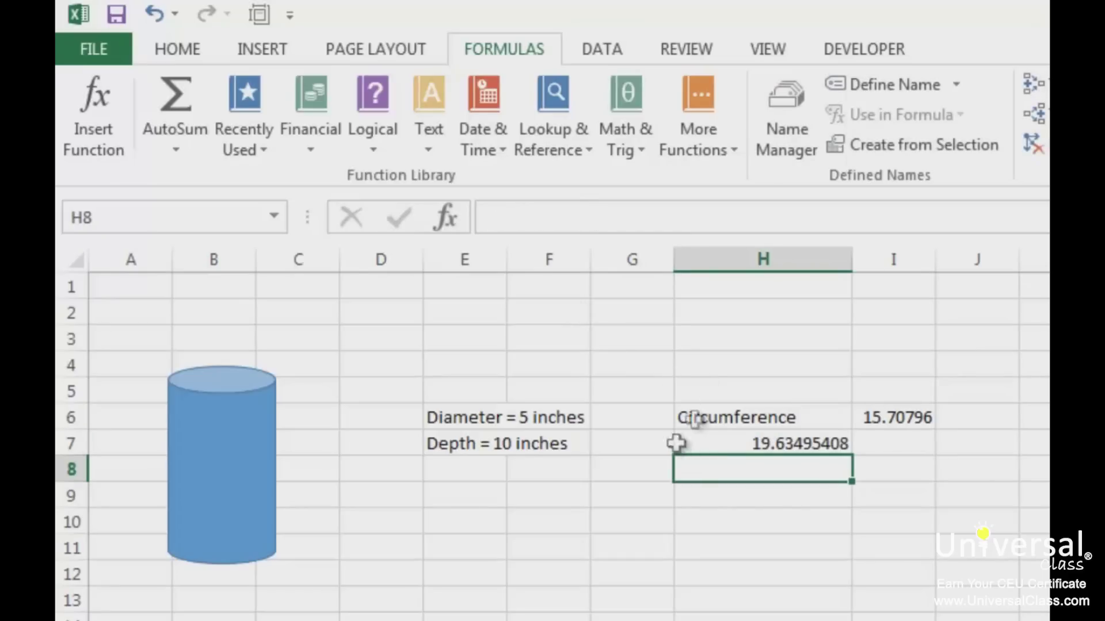
click(794, 450)
drag(794, 452, 873, 449)
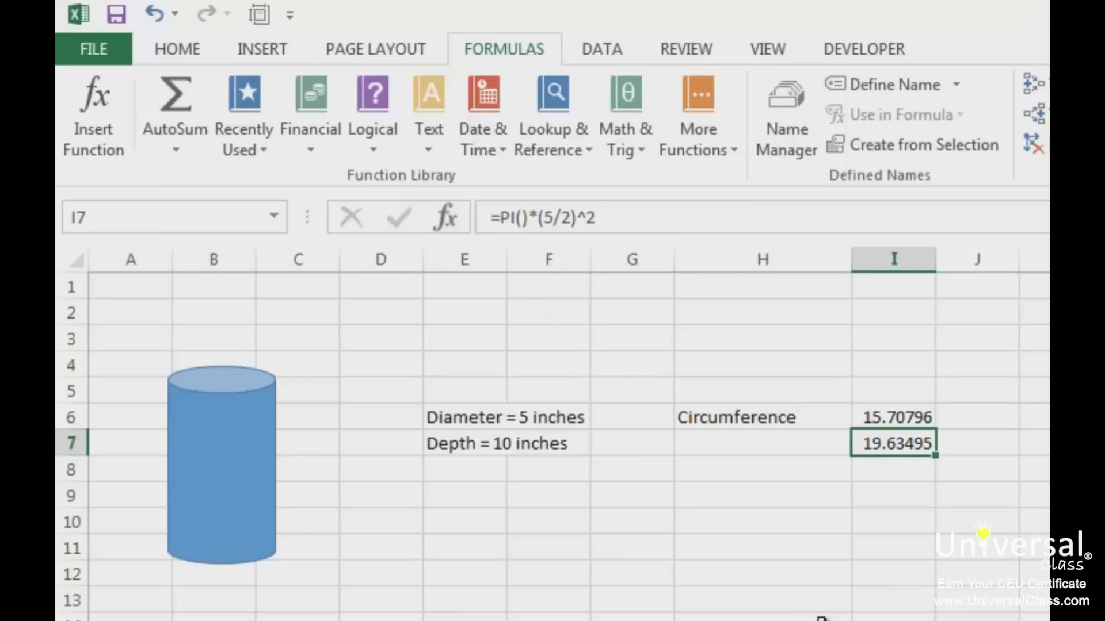
- Label H7 Radius and type Area of Cylinder in H8
key(Left)
text(adius)
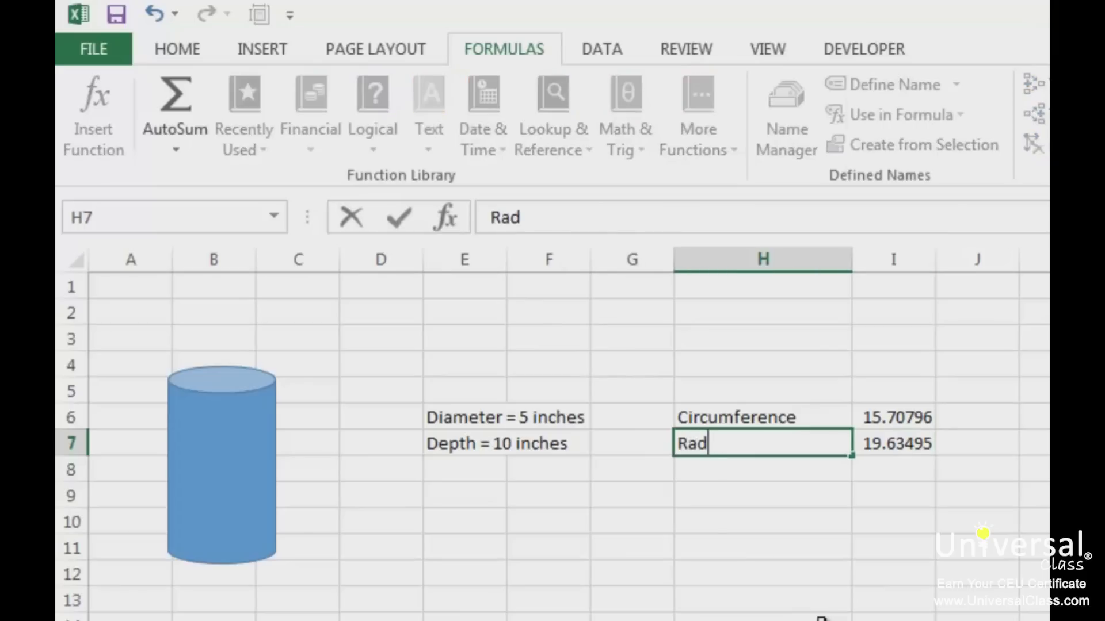
key(Return)
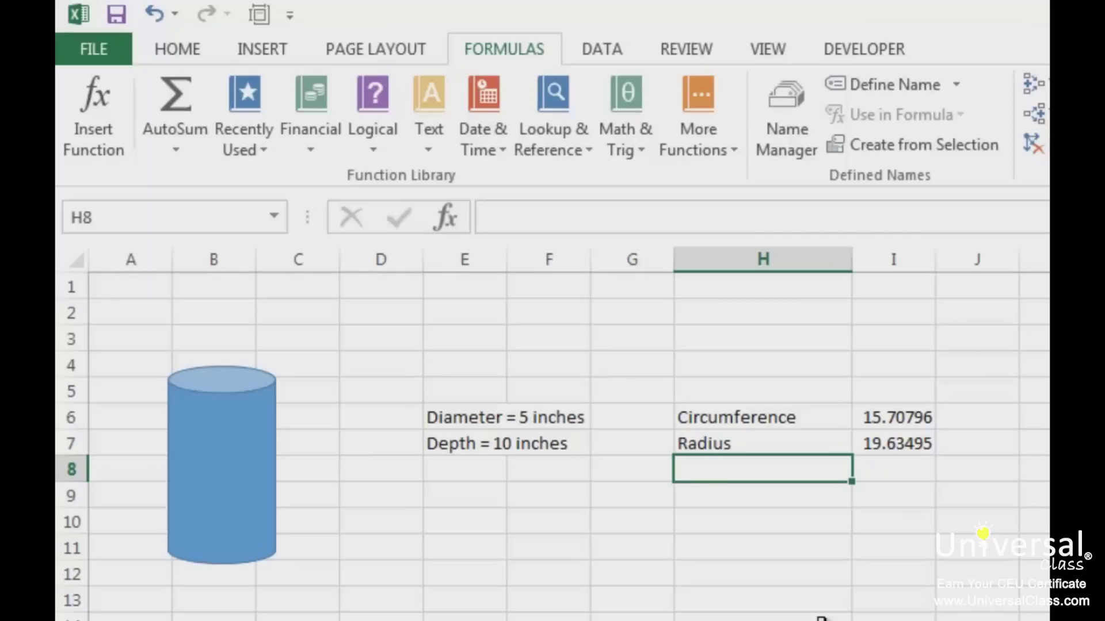
text(Area of Cylinder)
- Commit the Area of Cylinder label and rename H7 to Area of Circle
key(Tab)
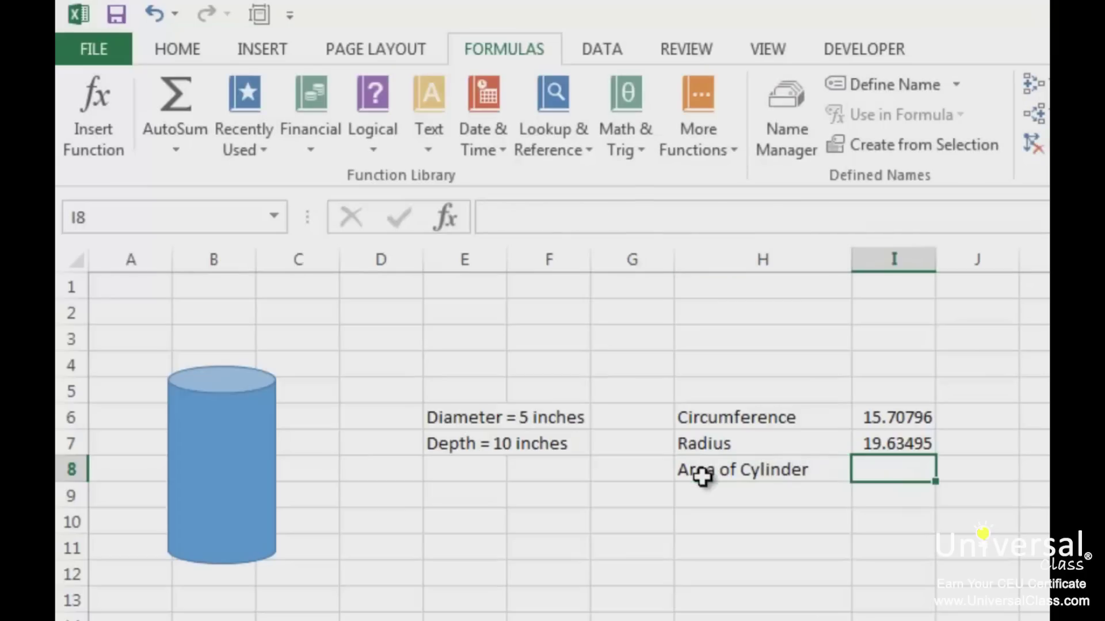
click(707, 444)
text(Area of Cir)
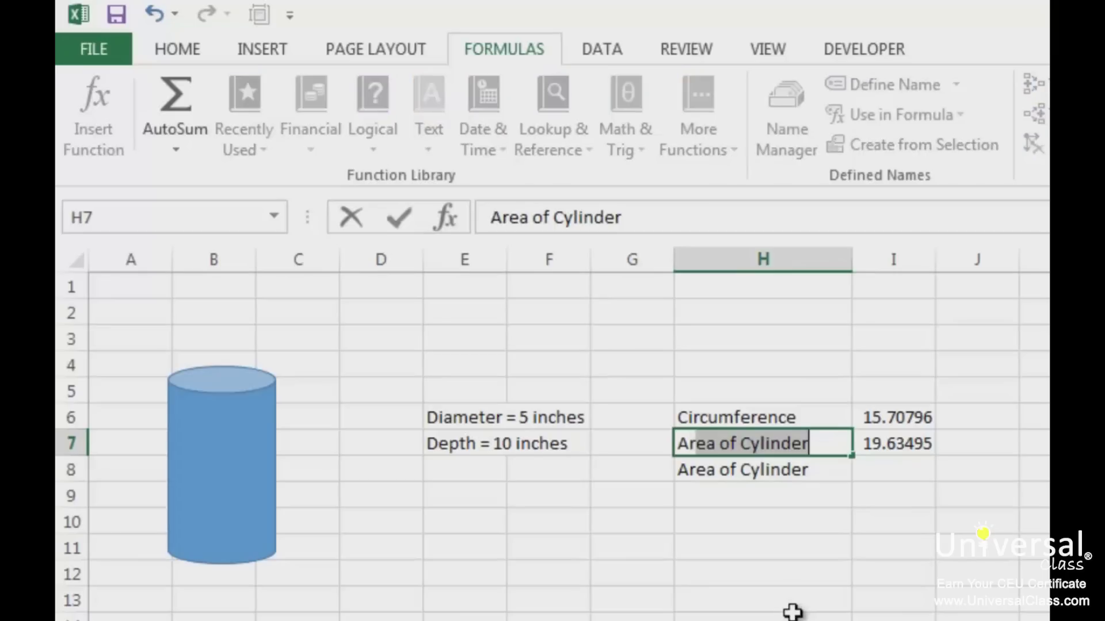
text(cle)
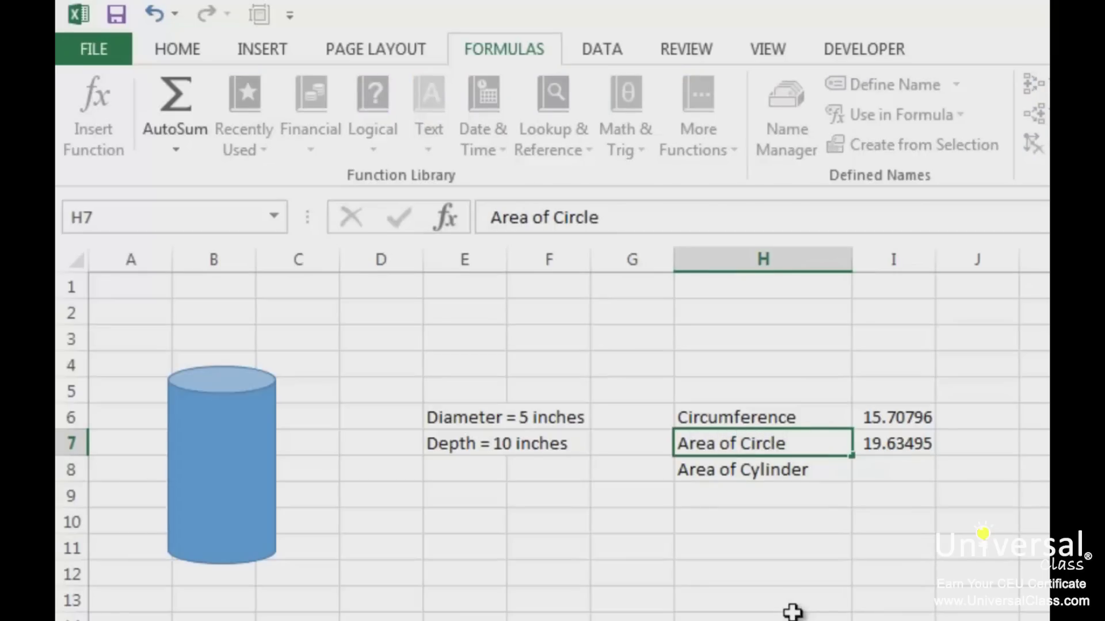
key(Return)
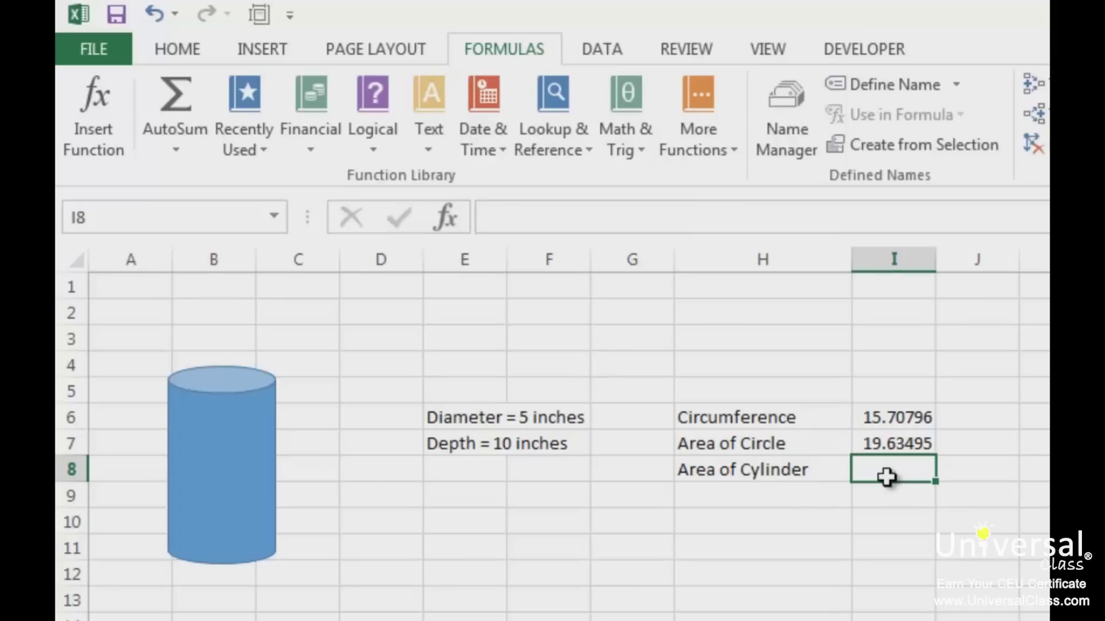
- Enter =I7*10 in I8 for the cylinder area, giving 196.3495
text(=)
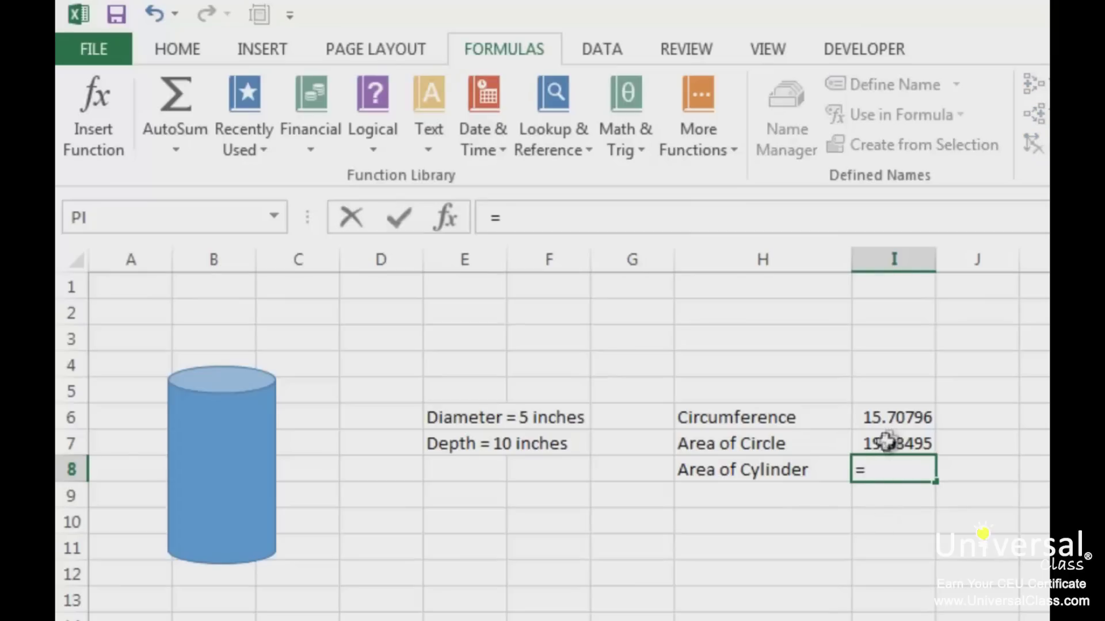
click(903, 443)
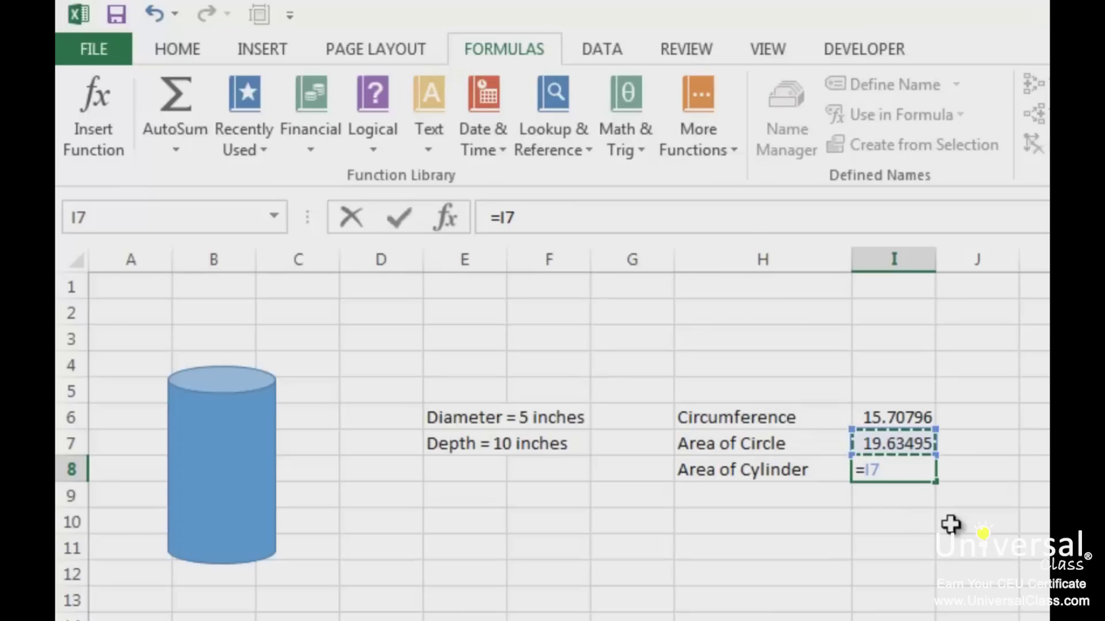
text(*10)
key(Return)
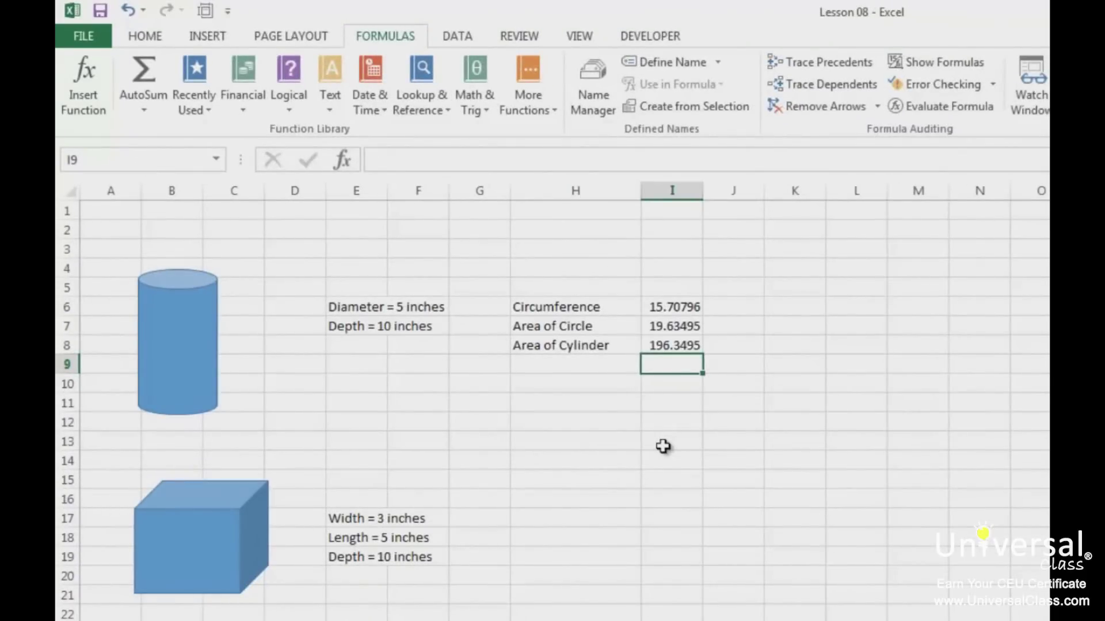
- Label H17 Area of the Square, enter =PRODUCT(3,5) giving 15, then type Volume of Cube
click(576, 518)
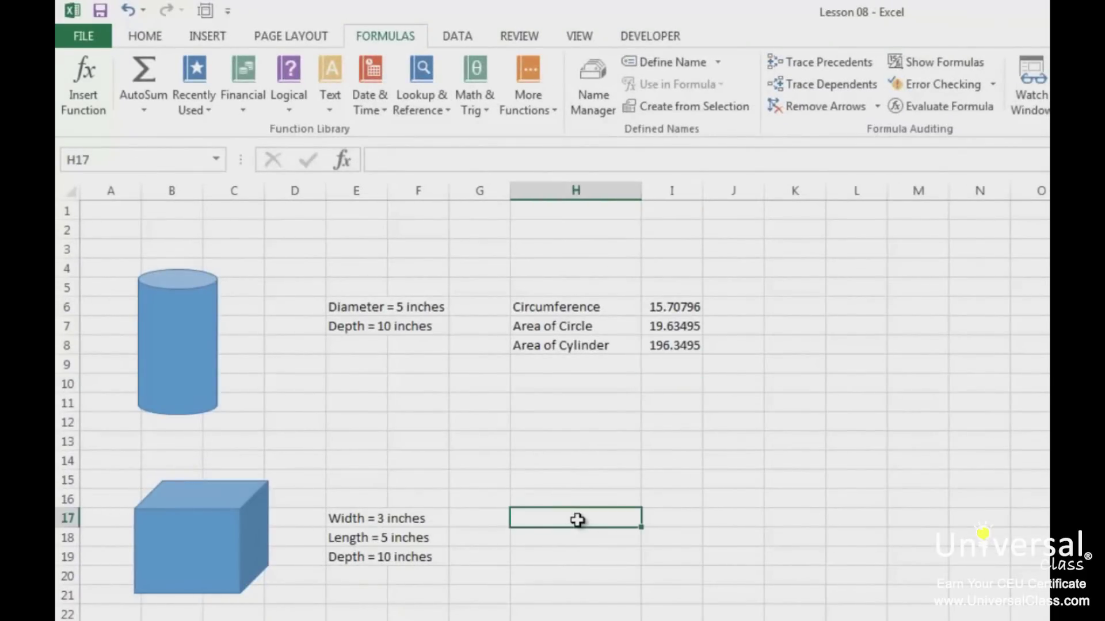
text(Area of the Square)
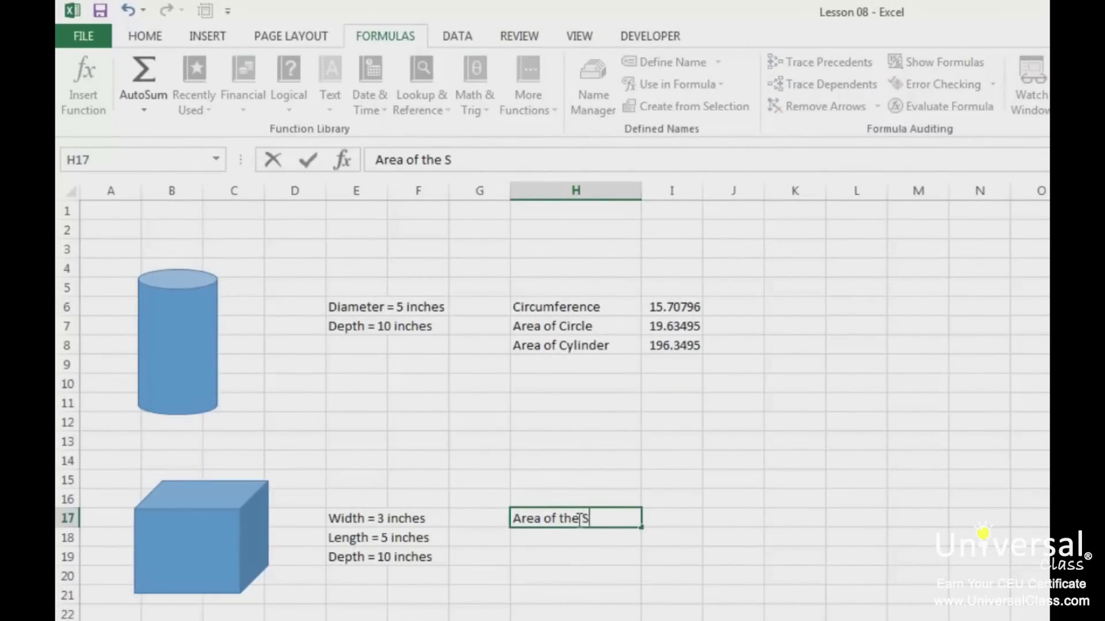
key(Tab)
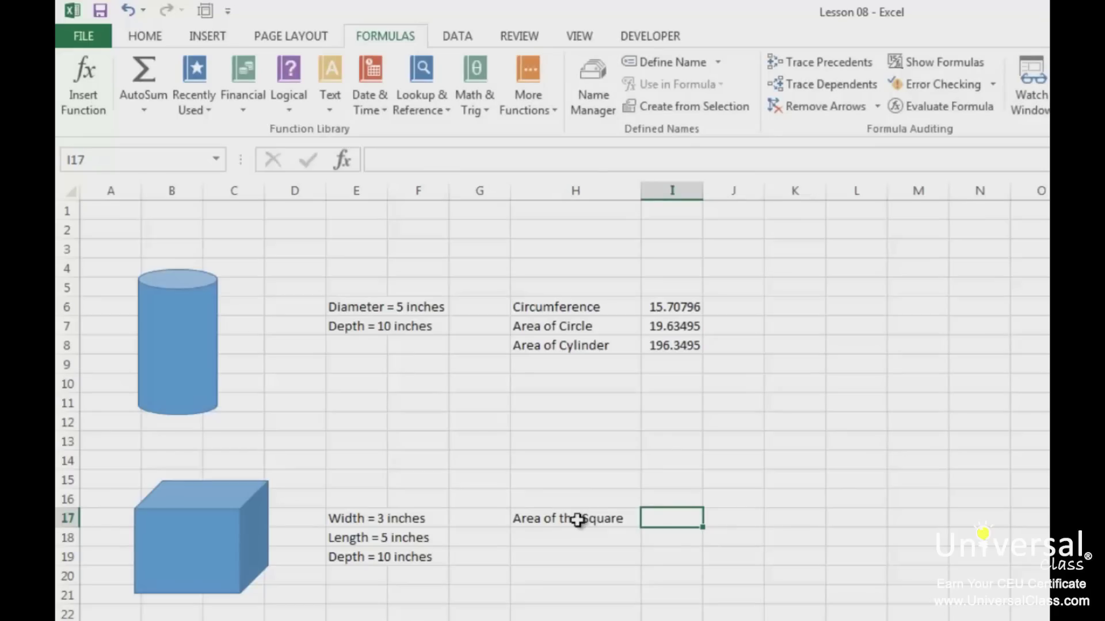
text(=product()
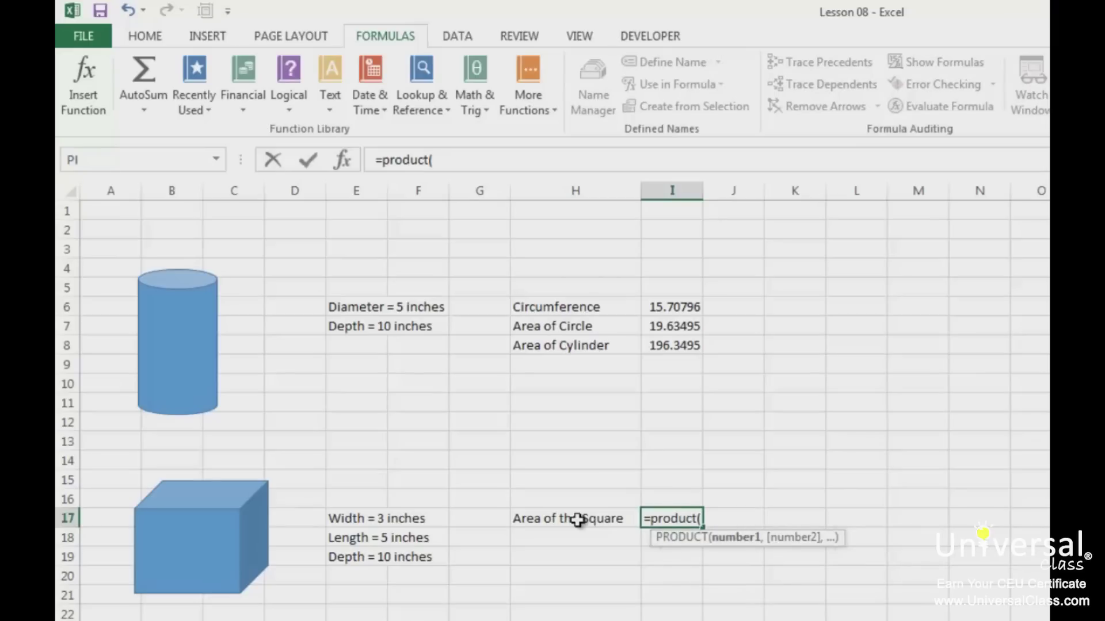
text(3,5))
key(Return)
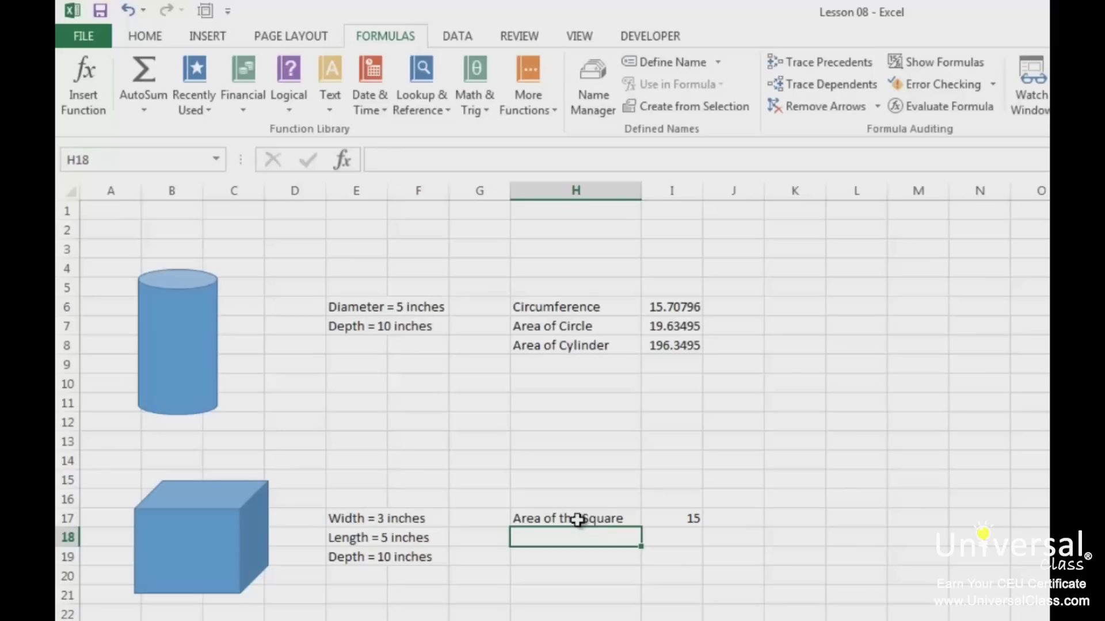
text(Volume of Cu)
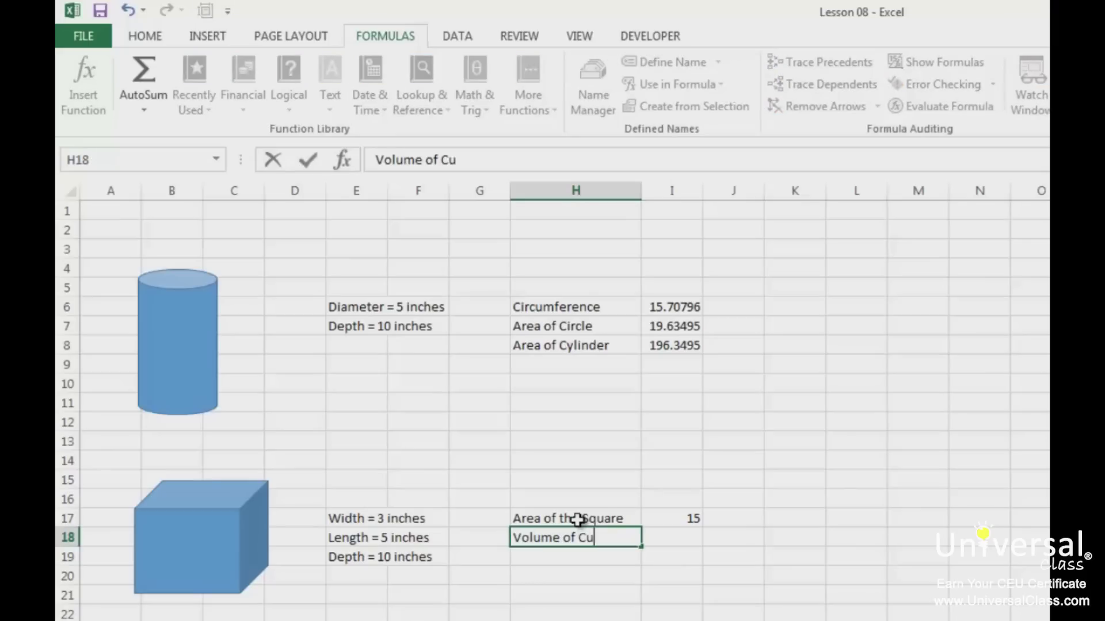
text(be)
- Label H18 'Volume of Cube' and enter =PRODUCT(3,5,10) in I18, giving 150
key(Tab)
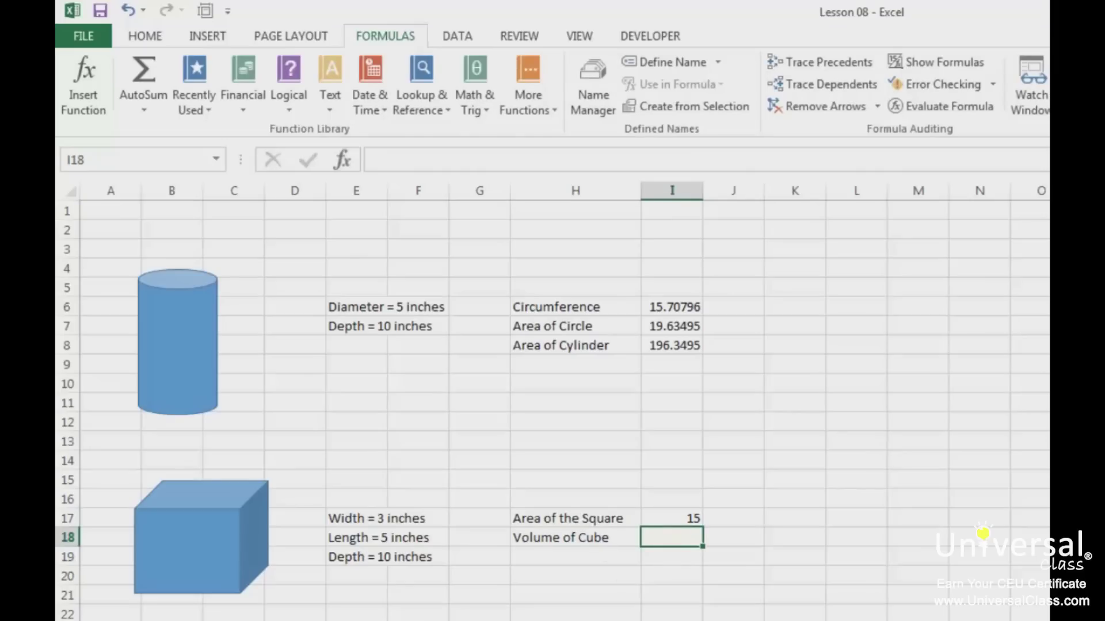
text(=pr)
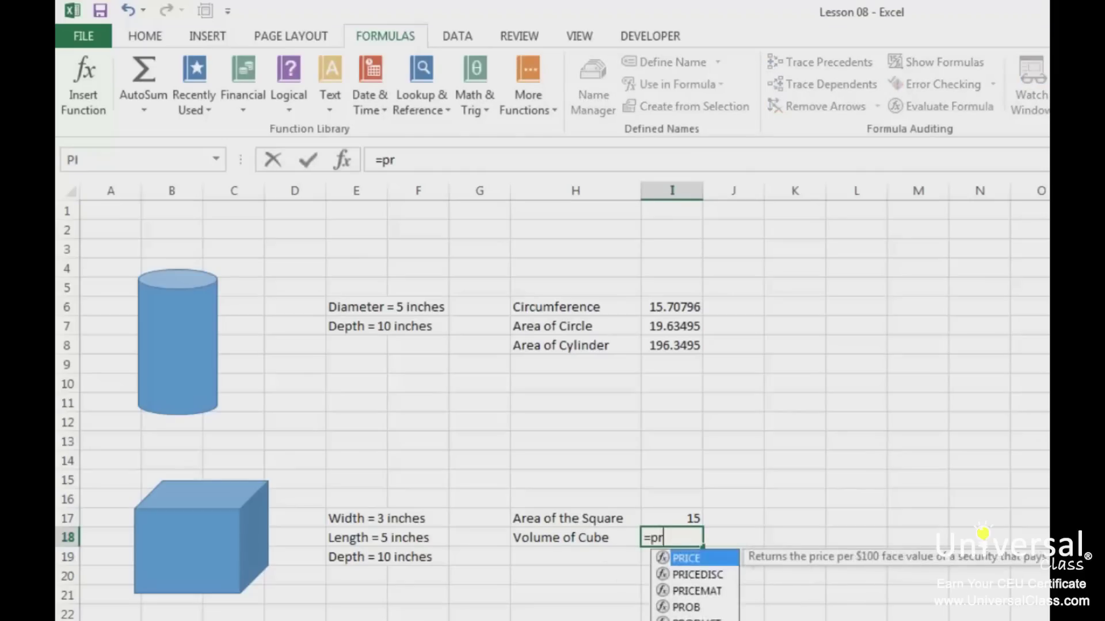
text(oduct()
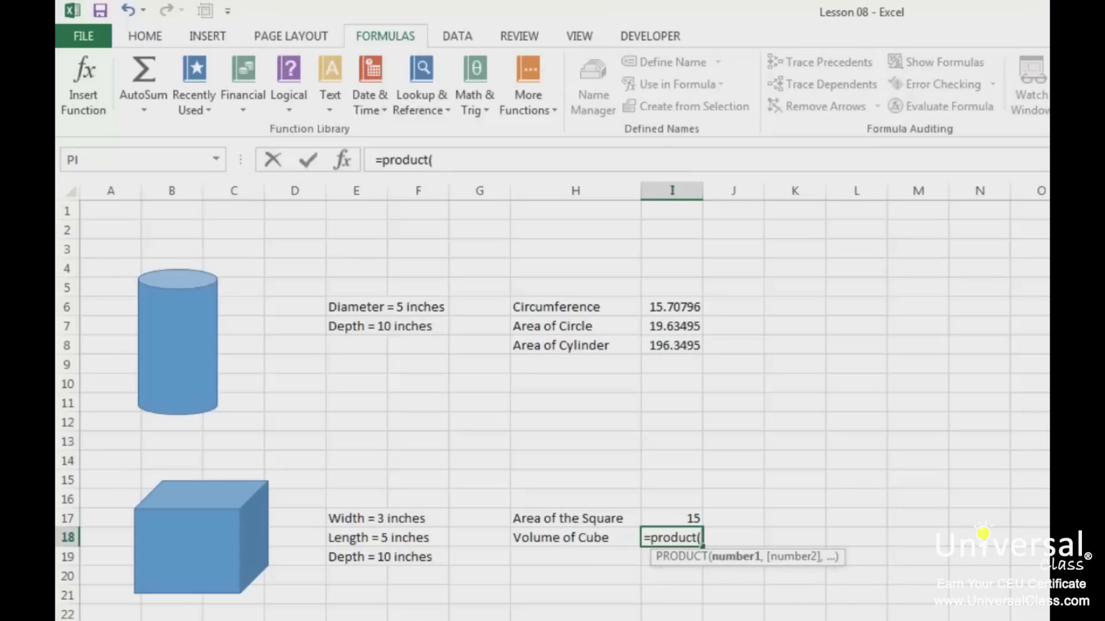
text(3,)
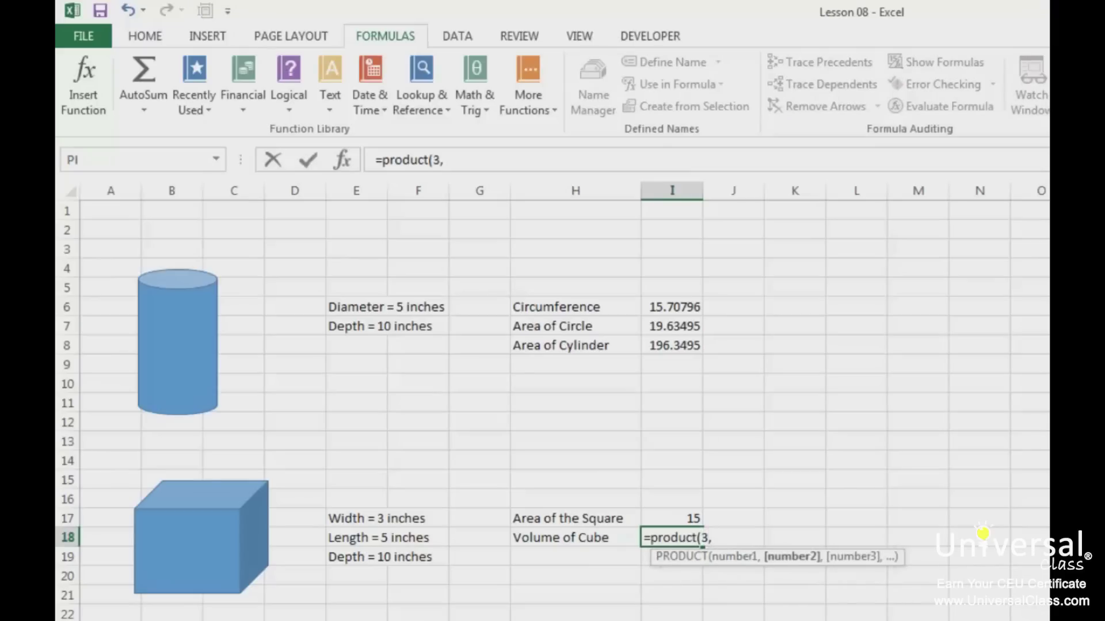
text(5,10)
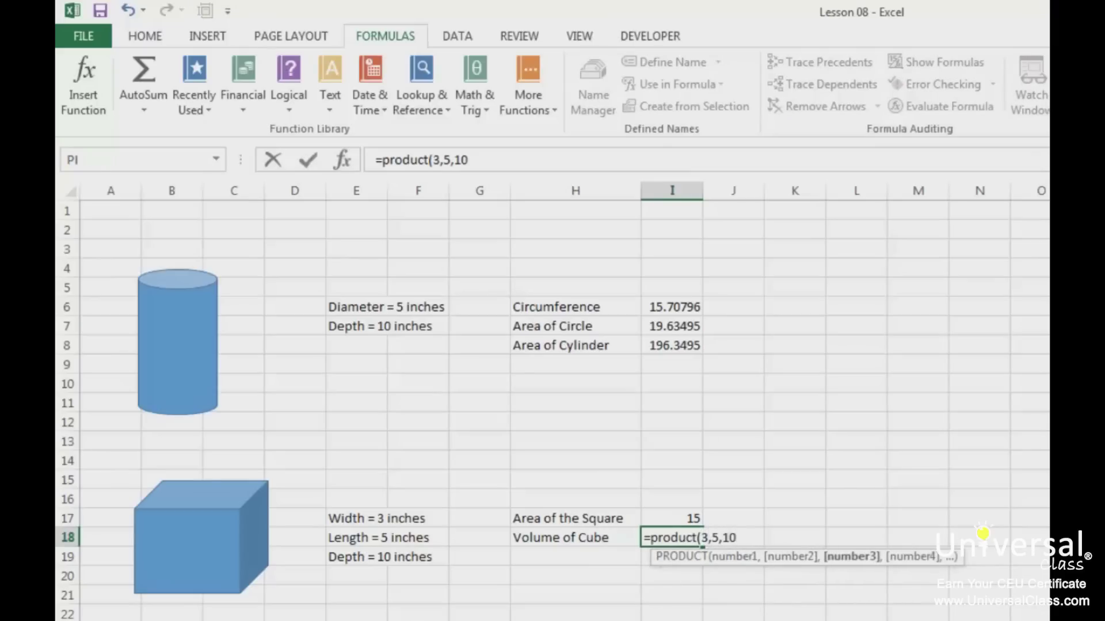
key(Return)
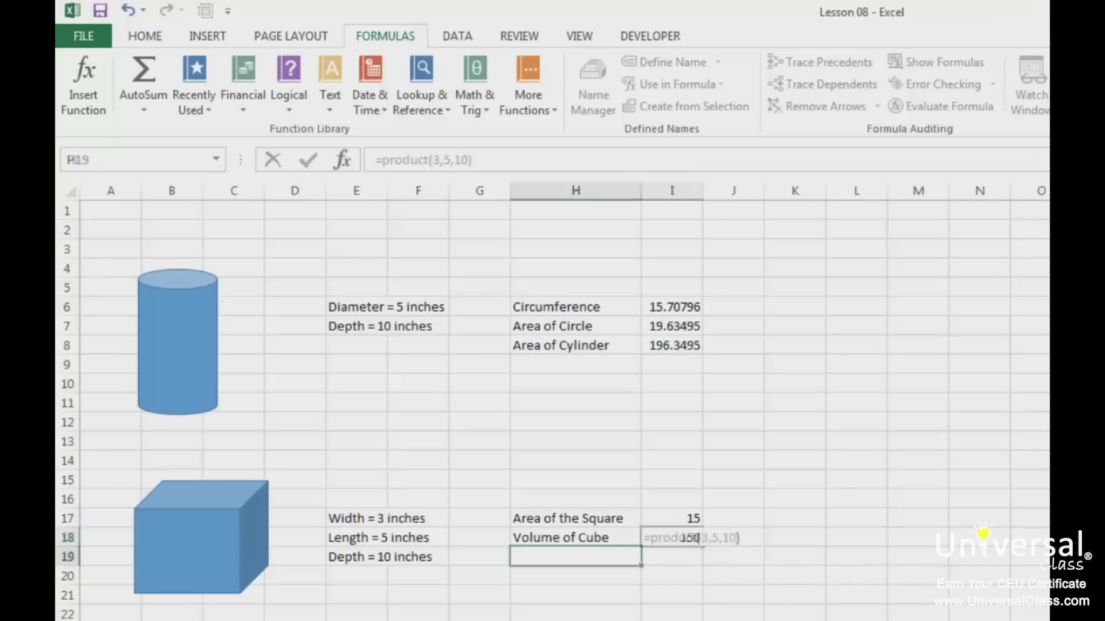